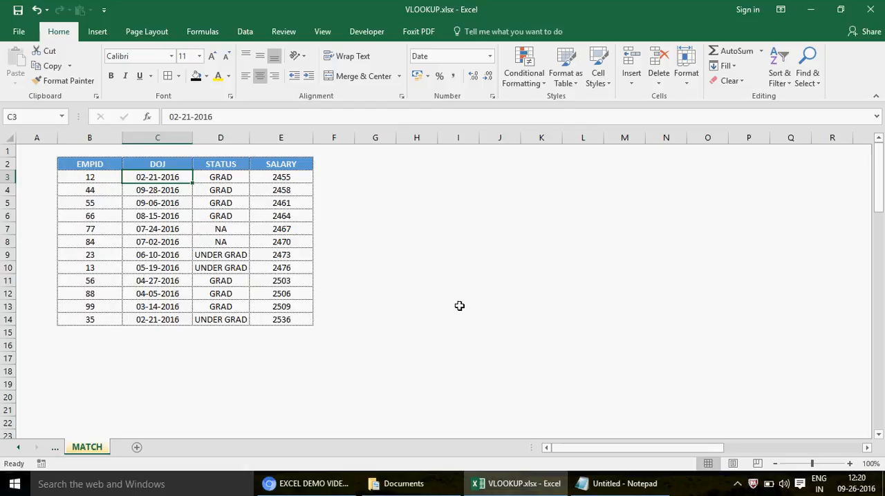
- Enter the title VIDEO 206 in cell C1 above the employee table and centre it
click(179, 151)
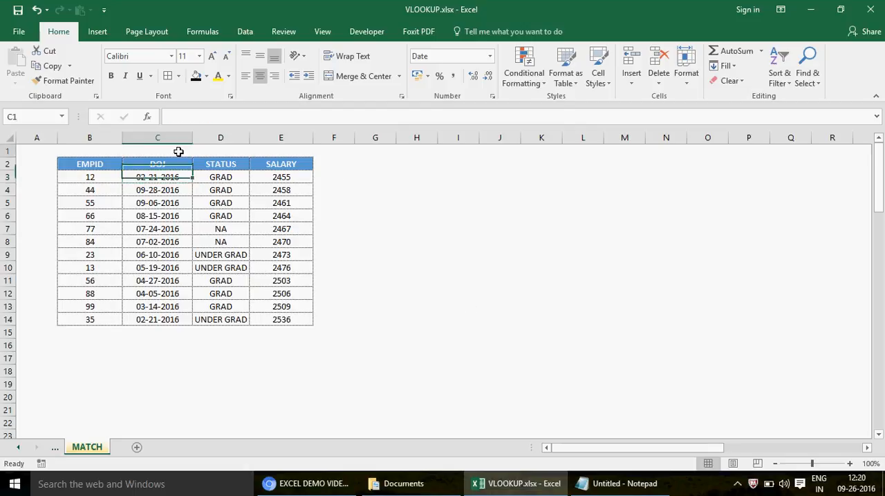
key(Caps_Lock)
text(vloo)
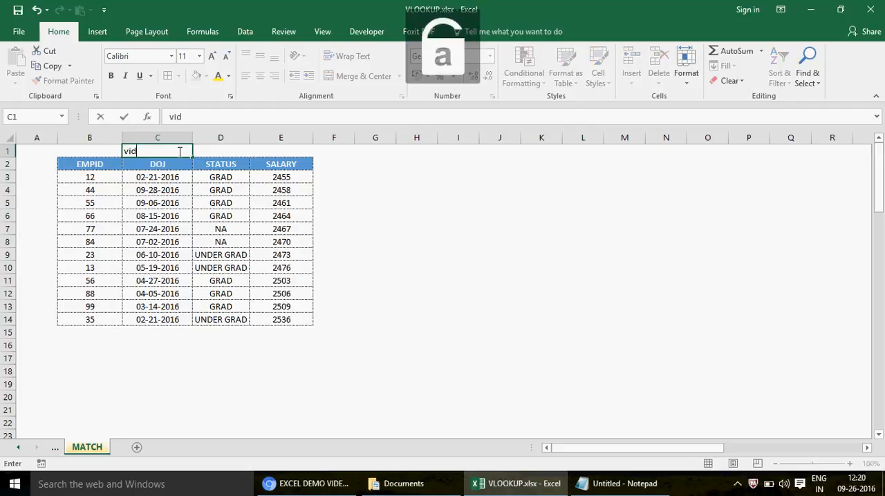
key(BackSpace)
key(BackSpace)
key(BackSpace)
key(BackSpace)
key(Caps_Lock)
text(VIDOE)
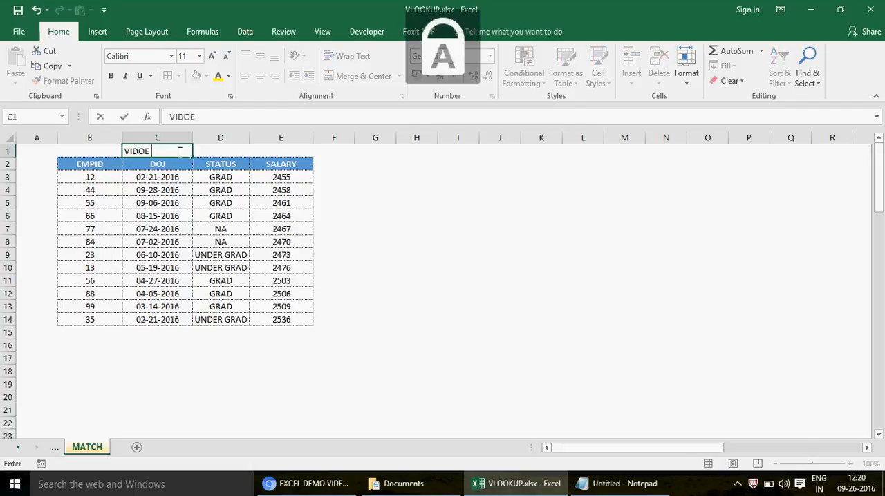
key(BackSpace)
key(BackSpace)
text(EO 206)
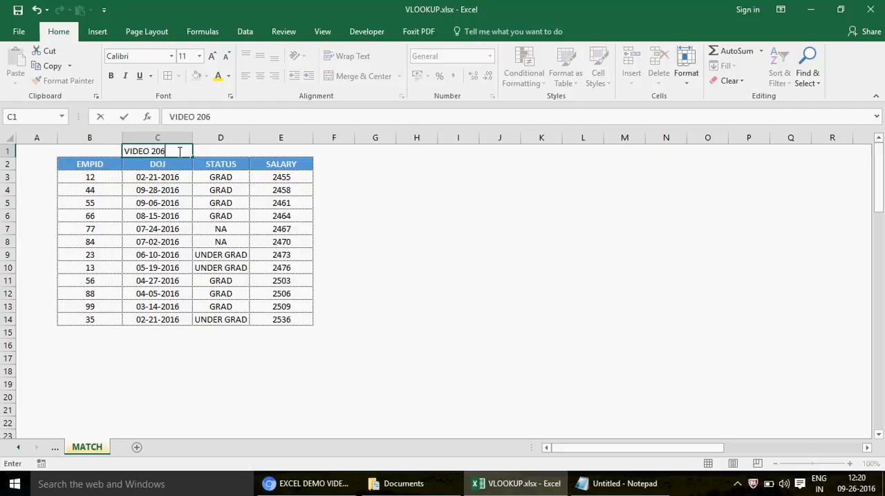
key(Return)
click(177, 151)
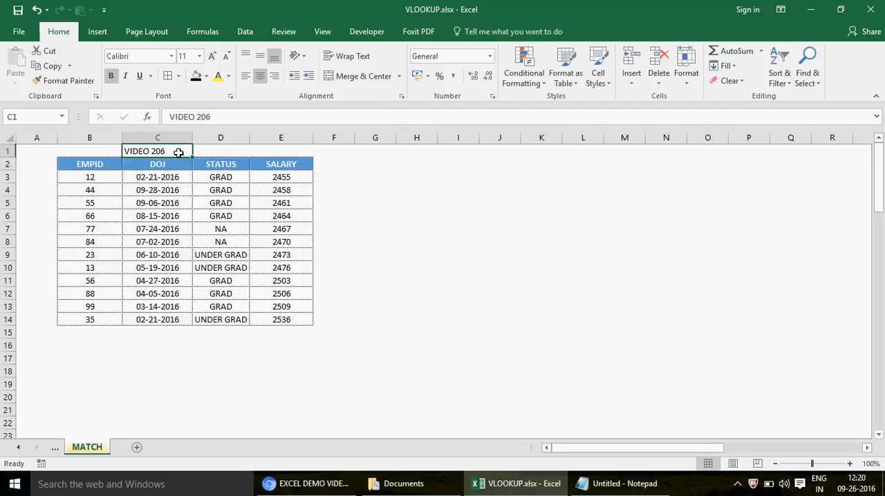
click(262, 78)
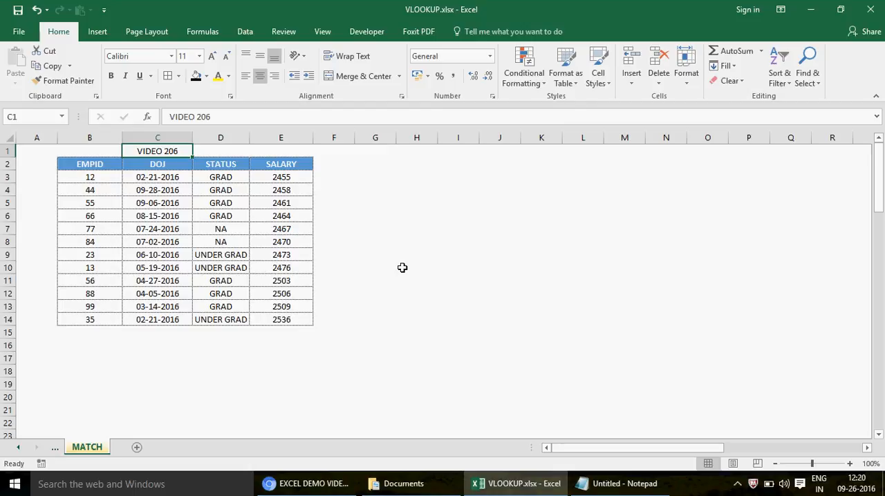
- Switch to the YouTube browser window and open the EXCEL INDEX playlist
click(311, 484)
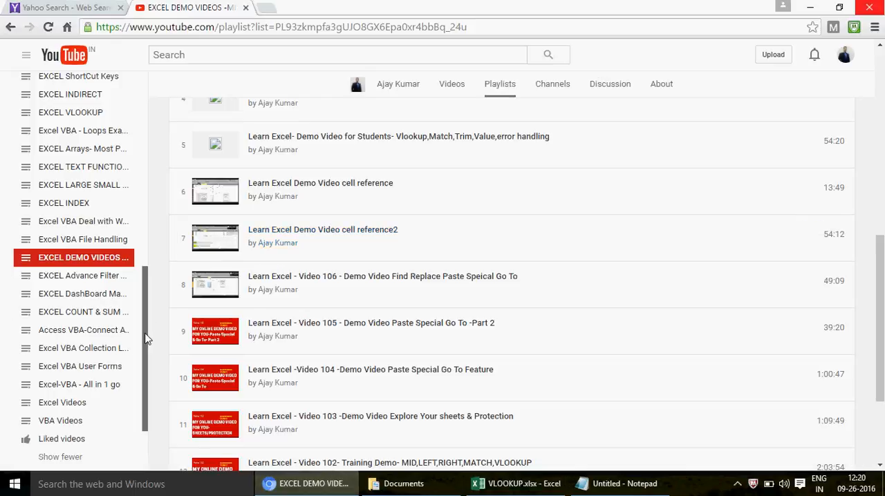
scroll(141, 305, up, 3)
scroll(142, 281, down, 3)
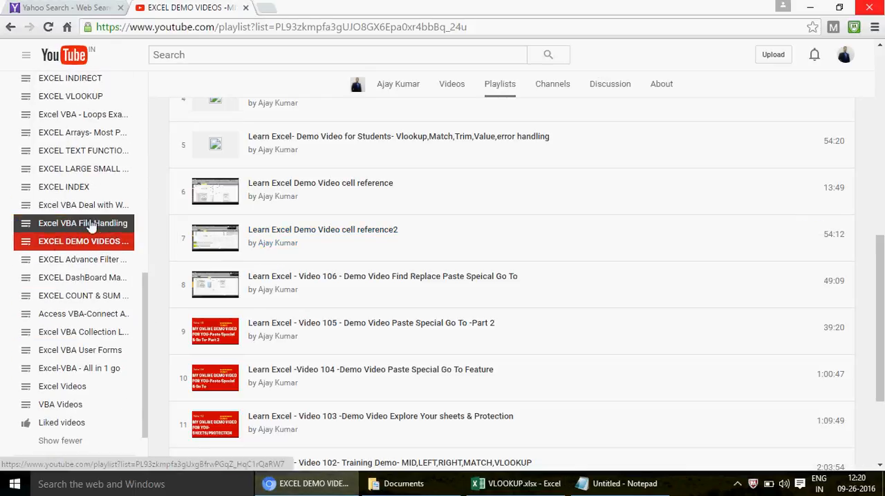
click(74, 193)
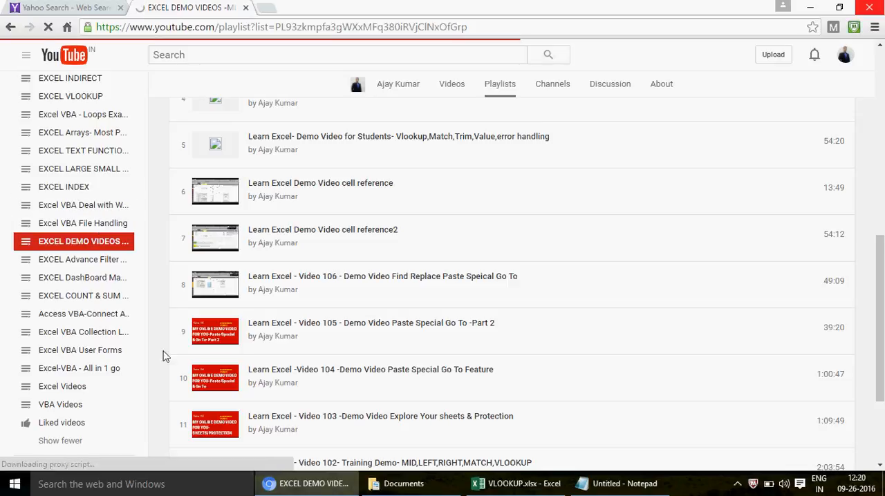
- Expand the full playlist library and look through the listed Excel topics
drag(141, 336, 143, 168)
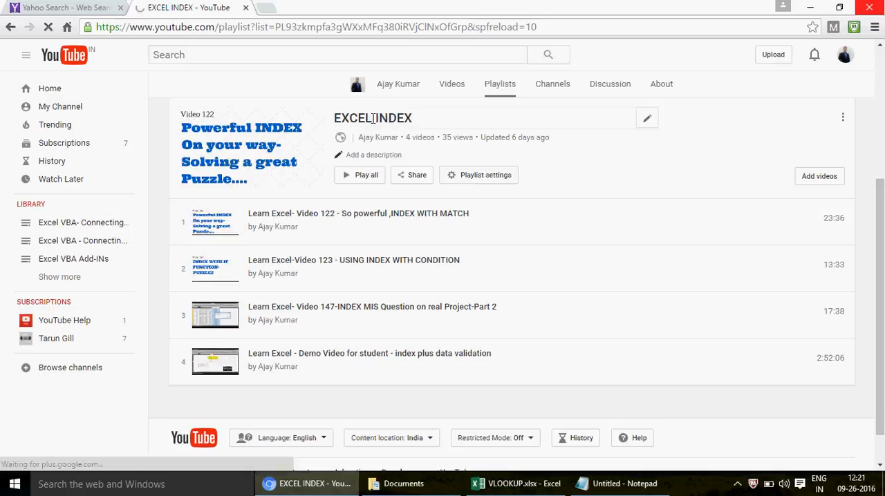
click(78, 281)
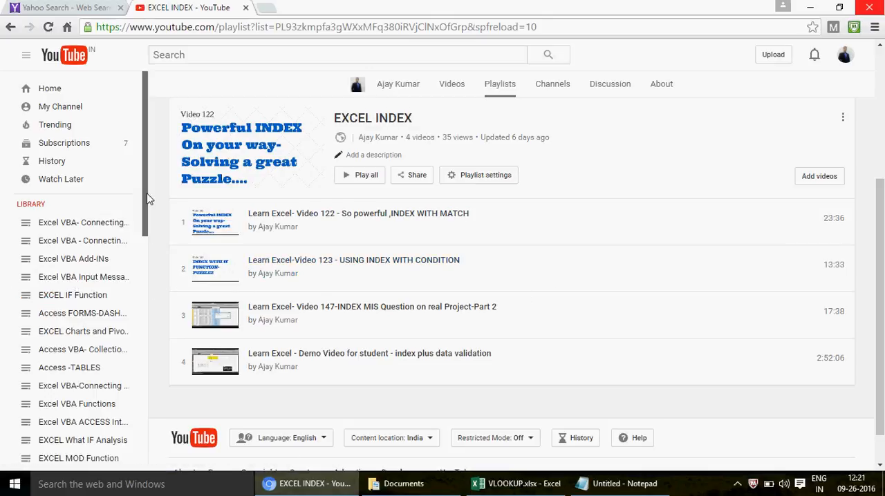
scroll(149, 208, down, 2)
scroll(153, 241, down, 2)
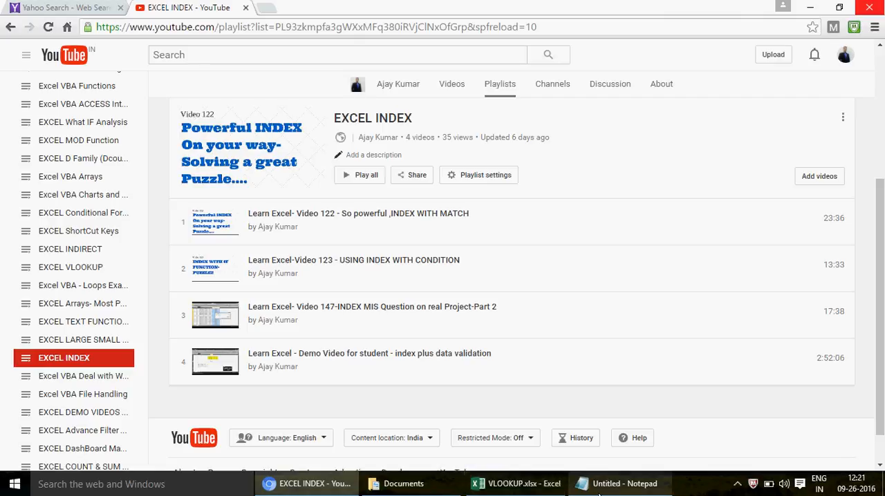
- Switch back to the VLOOKUP.xlsx workbook in Excel and enter the heading MATCH in cell J1
click(536, 488)
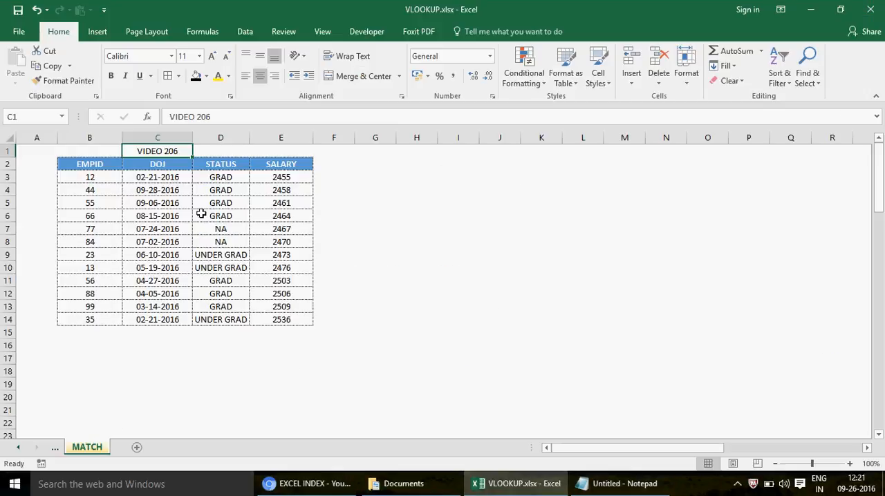
click(168, 187)
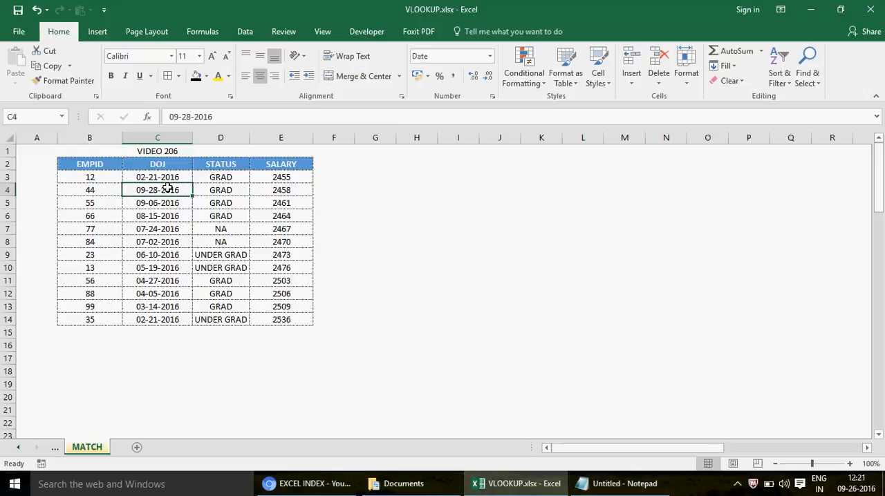
click(512, 150)
text(MATCH)
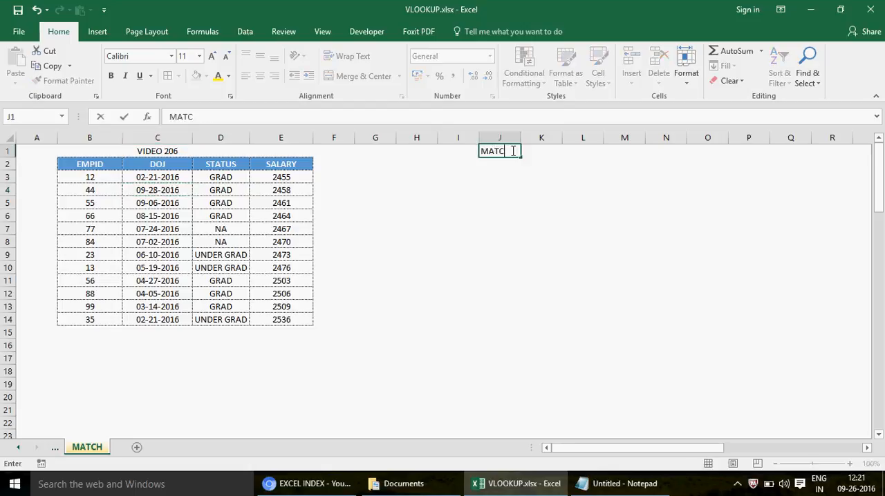
key(Return)
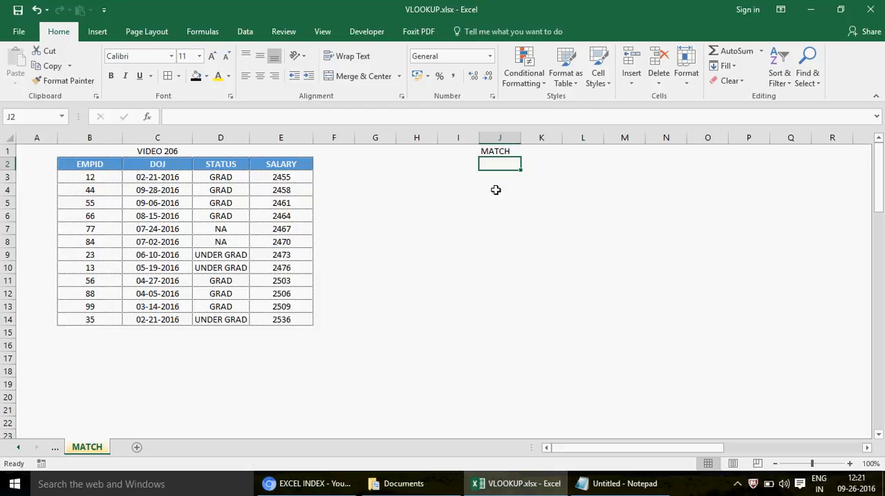
- Enter the description IT RETURNS THE POSTION OF YOUR LOOKUP VALUE in cell J2
text(IT TE)
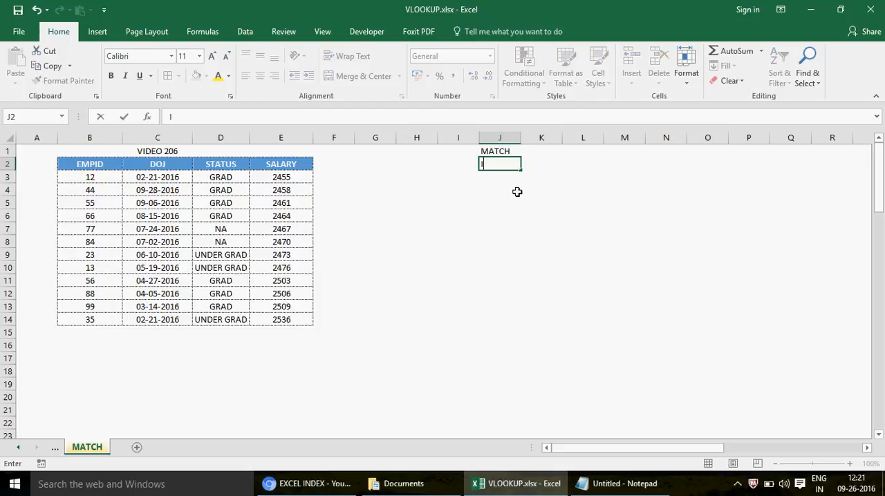
key(BackSpace)
key(BackSpace)
text(T)
key(BackSpace)
text(RETURNS THE )
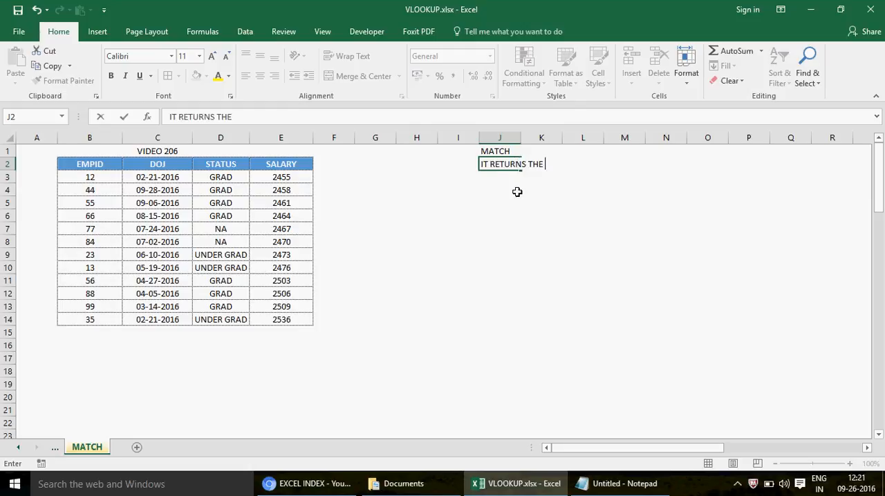
text(POSTION OF YOUR LOOKUP)
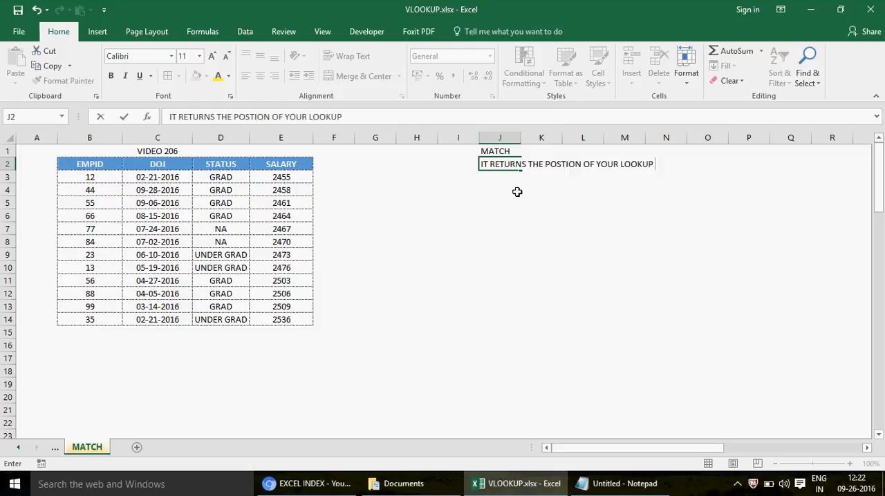
text( VLAUE)
key(BackSpace)
key(BackSpace)
key(BackSpace)
key(BackSpace)
text(ALUE)
key(Return)
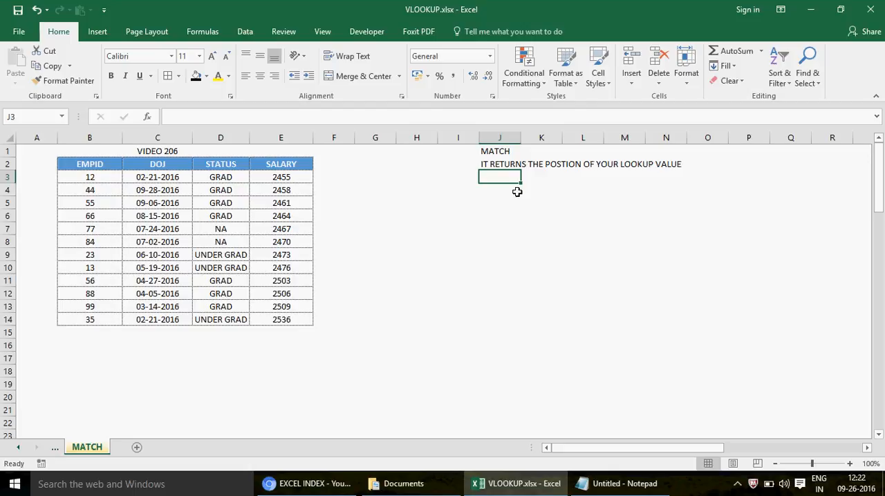
- Correct the misspelled word in the J2 description to POSITION
click(505, 163)
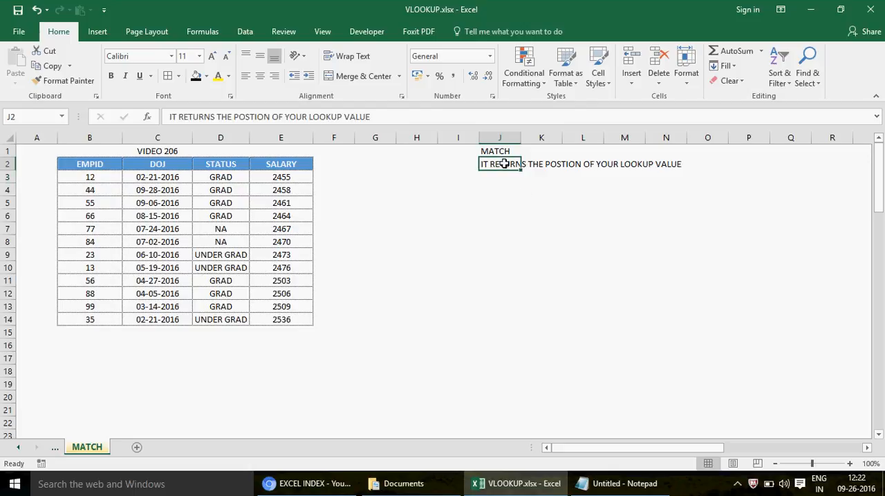
click(246, 116)
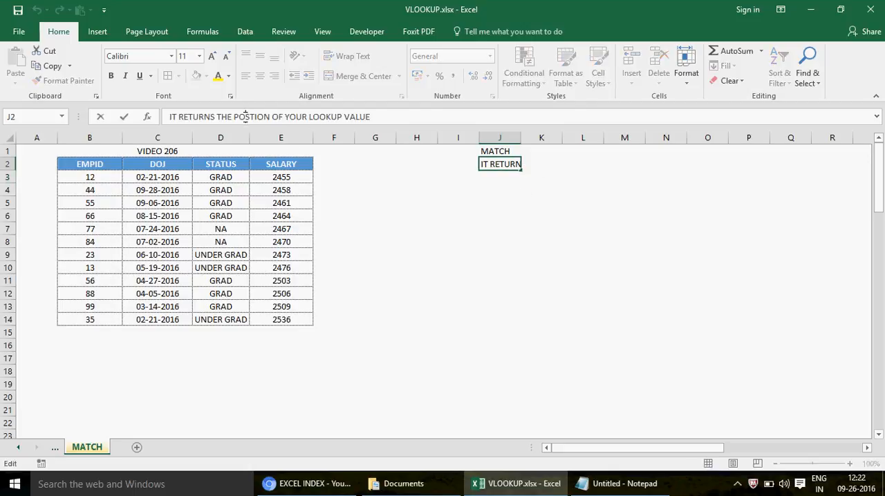
key(Right)
text(I)
key(Return)
- Enter HORIZONTAL in cell J3 and VERTICAL in cell J4 below the description
text(H)
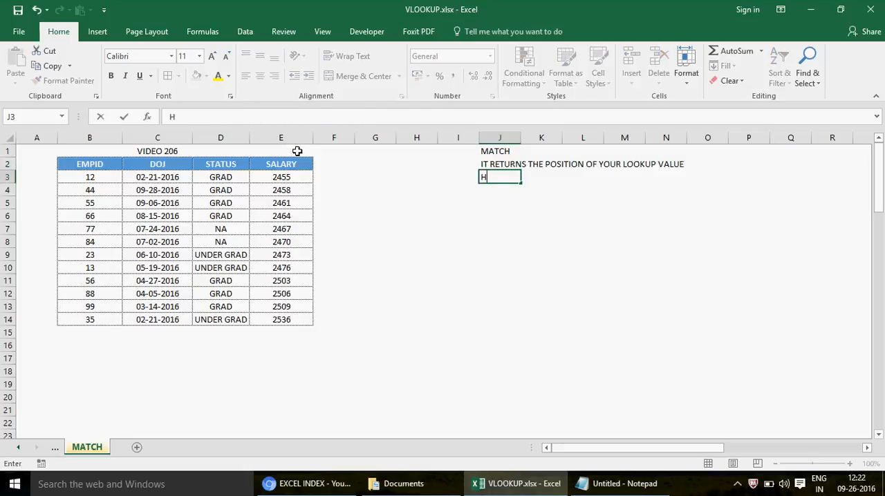
text(ORIZONTAL)
key(Return)
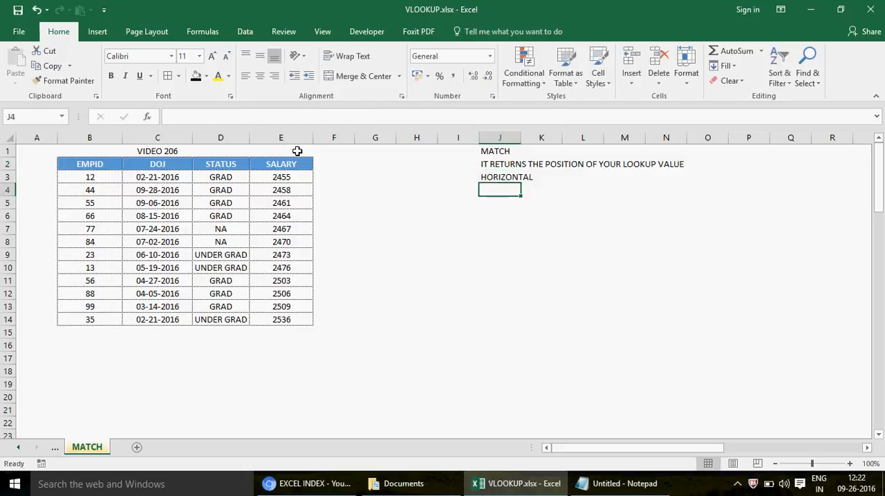
text(VERTICAL)
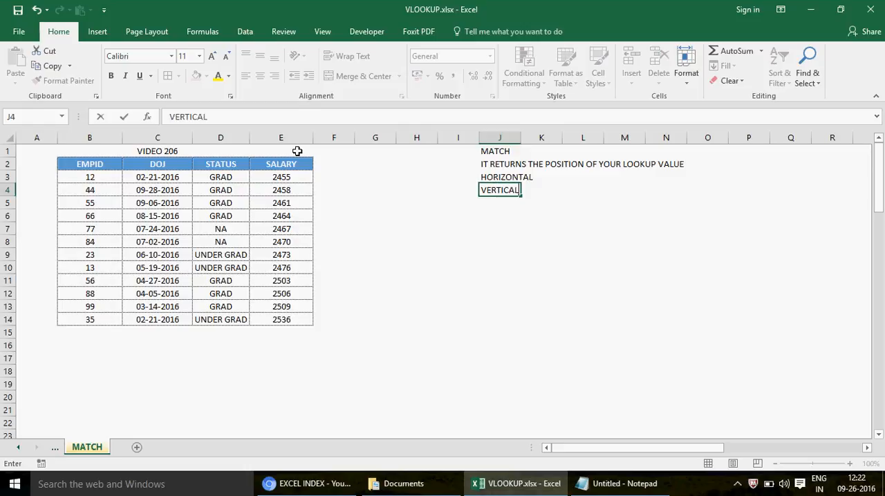
key(Return)
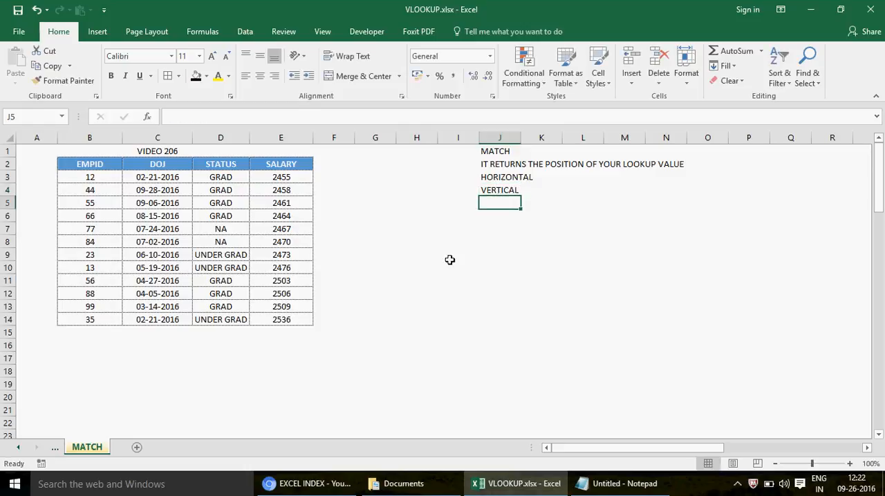
- Enter the column header EMPID in cell I9
click(473, 257)
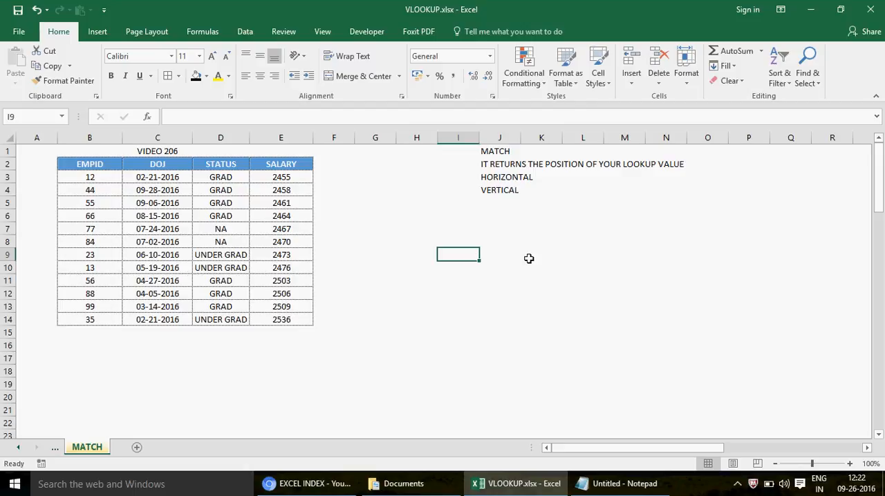
text(EMMP)
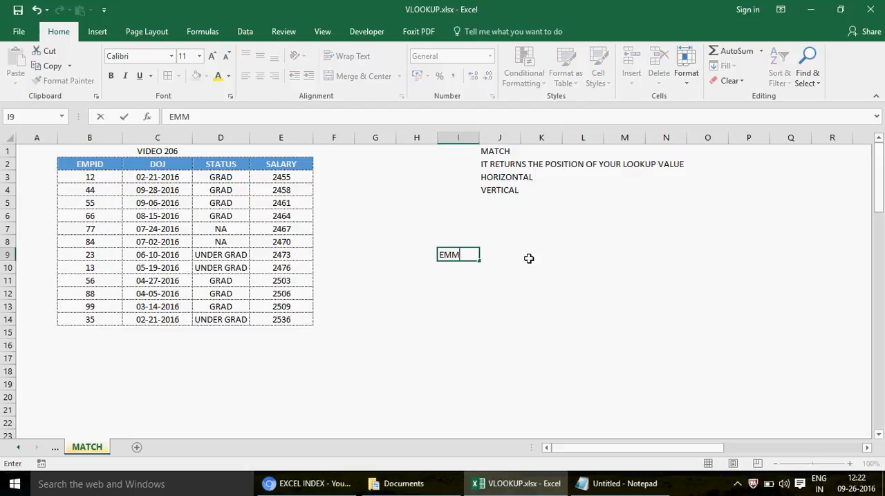
key(BackSpace)
key(BackSpace)
text(PID)
key(Return)
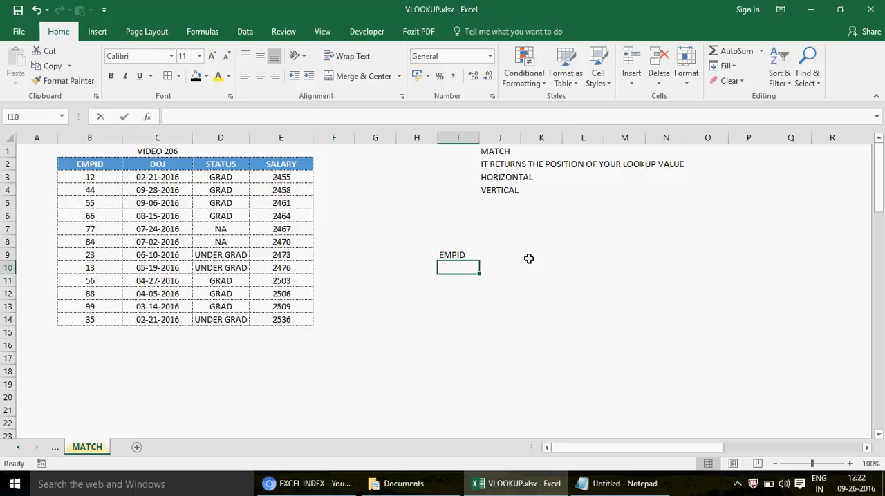
- Fill cells I10 to I14 under the EMPID header with 99, 33, 556, 77 and 12
text(99)
key(Return)
text(33)
key(Return)
text(556)
key(Return)
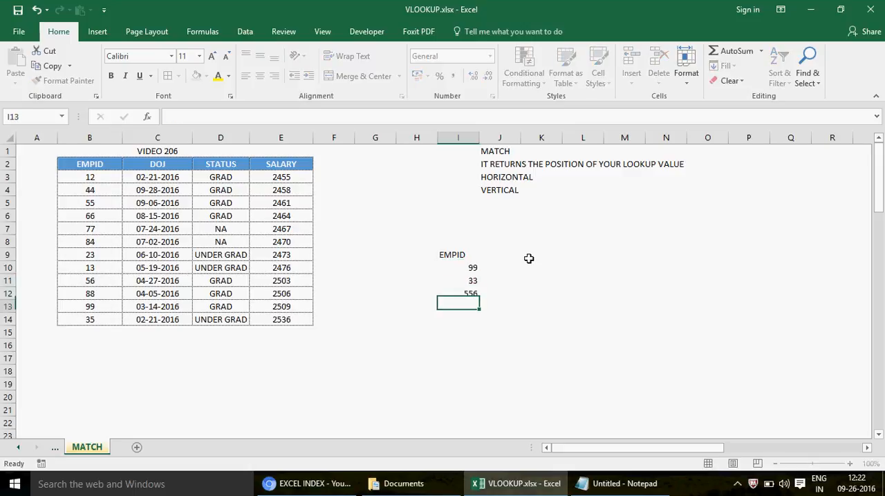
text(77)
key(Return)
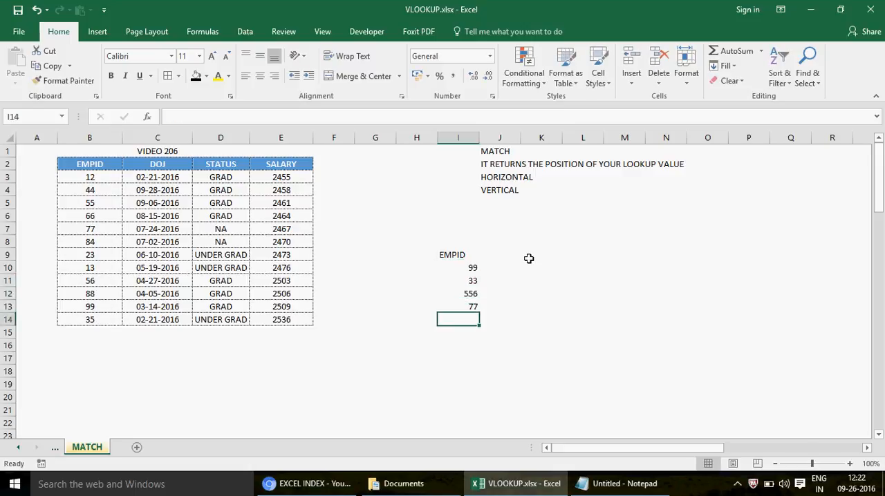
text(12)
key(Return)
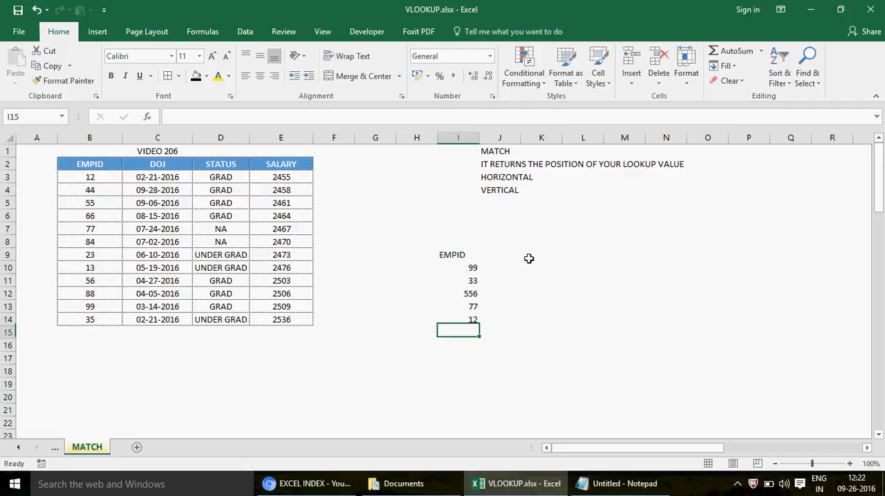
- Enter the column header POSTION in cell J9 next to EMPID
click(466, 255)
click(511, 255)
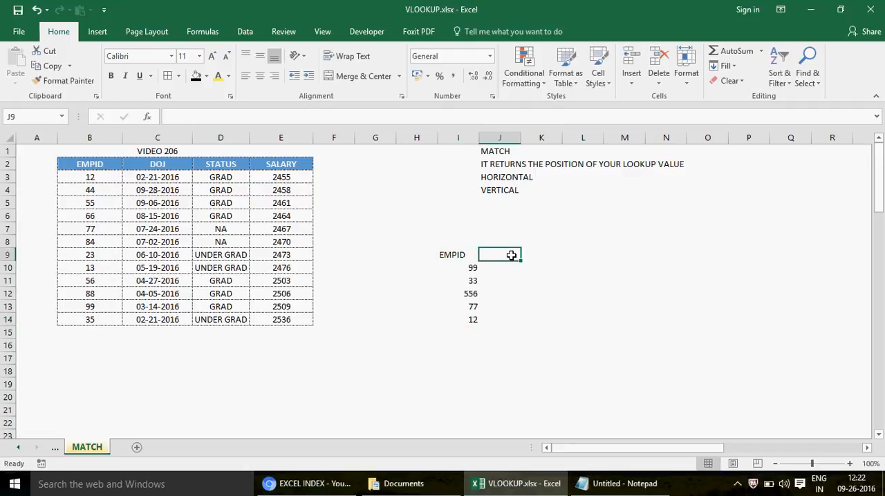
text(POSTION)
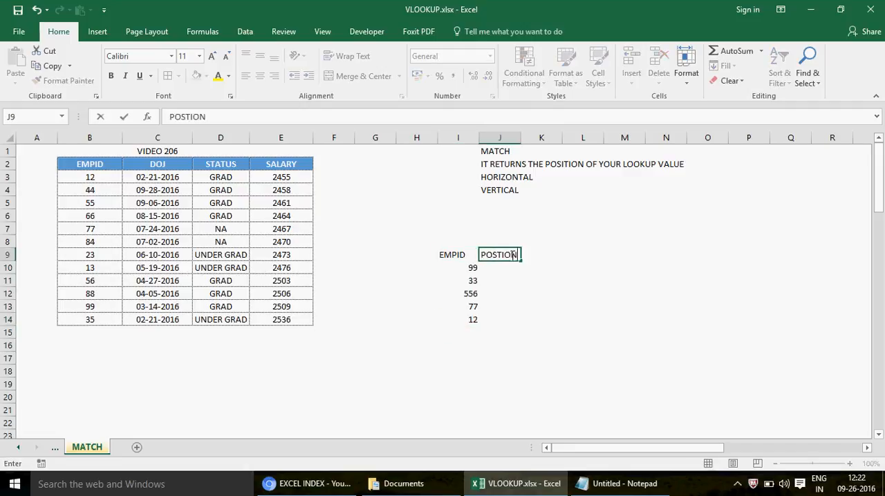
key(Return)
- Centre-align the contents of the lookup table range I9:J14
click(444, 255)
key(shift+Right)
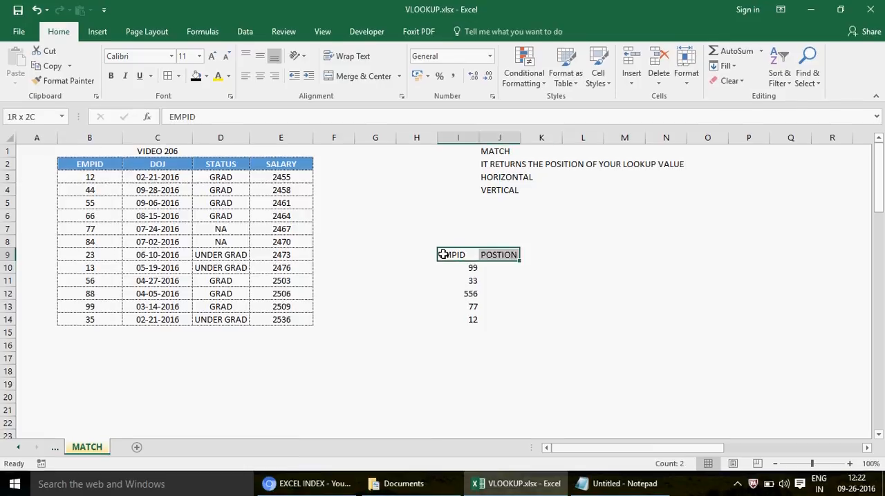
key(shift+Down)
key(shift+Down)
key(shift+Down)
key(shift+Down)
key(shift+Down)
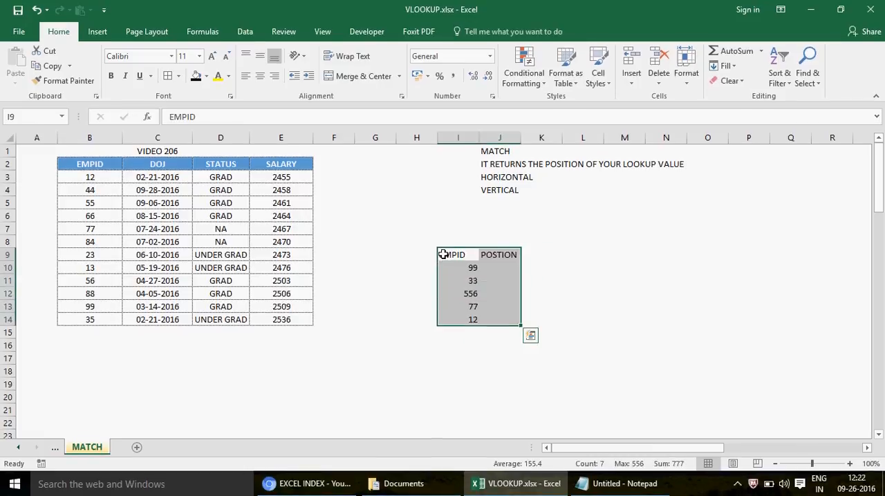
click(261, 78)
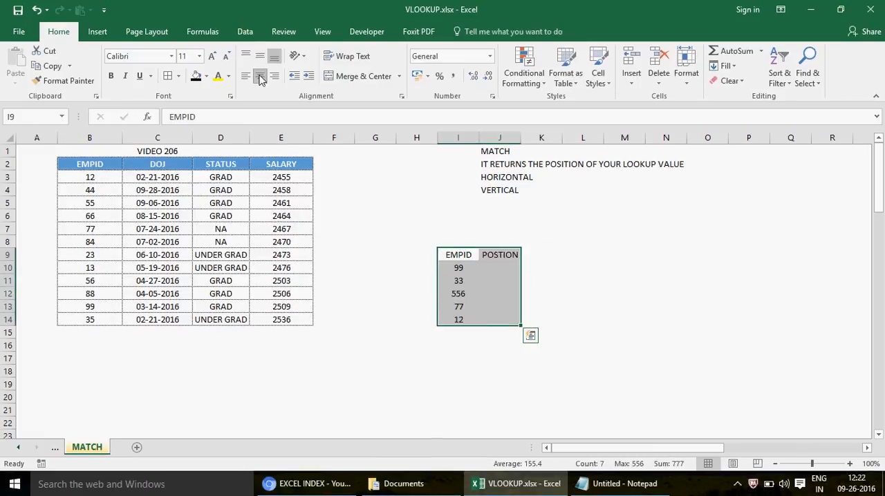
click(261, 79)
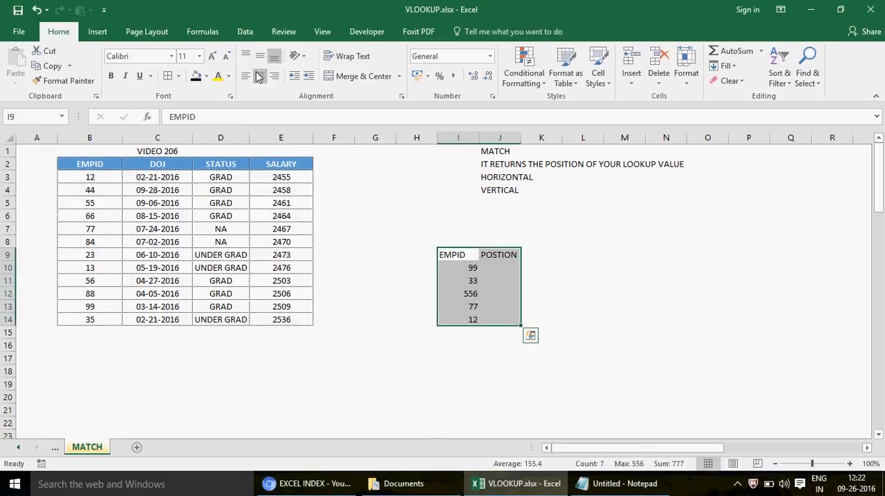
click(261, 79)
- Examine the source table's EMPID column from B2 to B14 and its header row as vertical and horizontal ranges
click(455, 269)
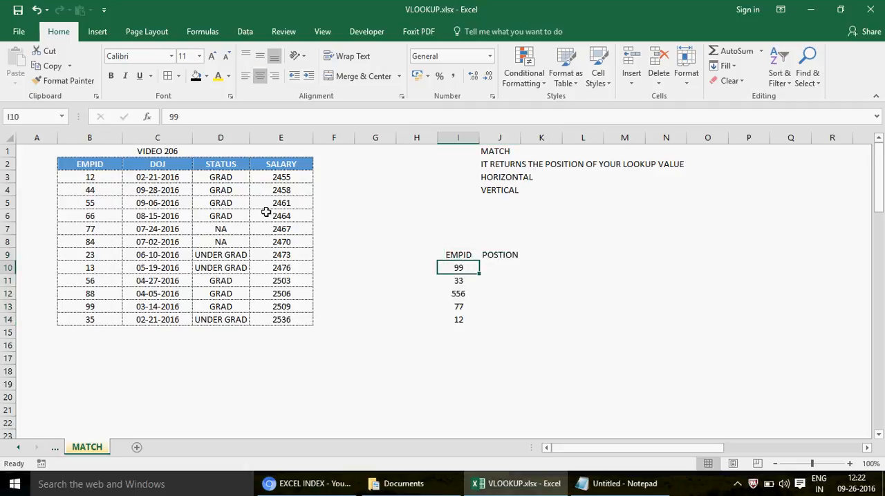
click(88, 163)
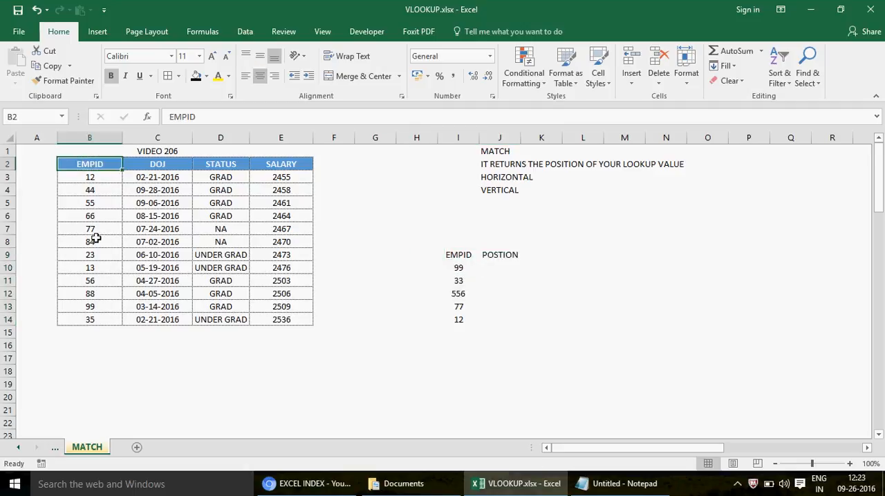
key(shift+Down)
key(shift+Down)
key(shift+Down)
key(shift+Down)
key(shift+Down)
key(shift+Down)
key(shift+Down)
key(shift+Down)
key(shift+Down)
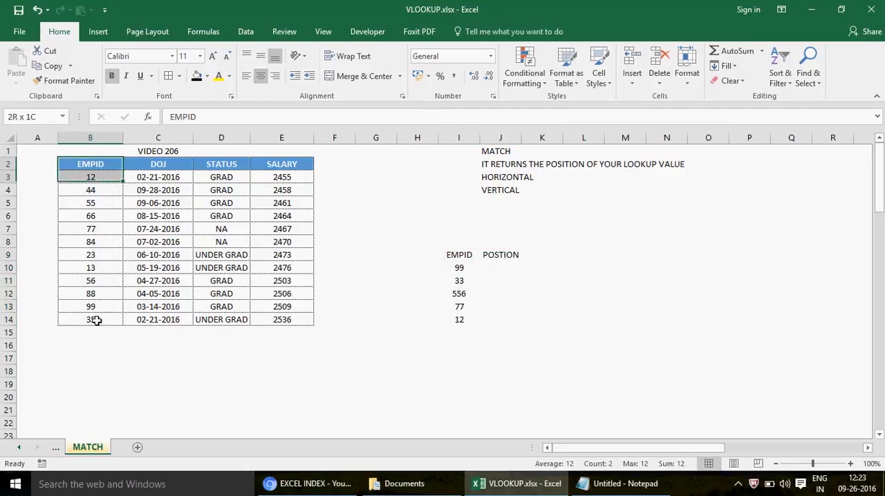
key(shift+Down)
key(shift+Down)
key(shift+Down)
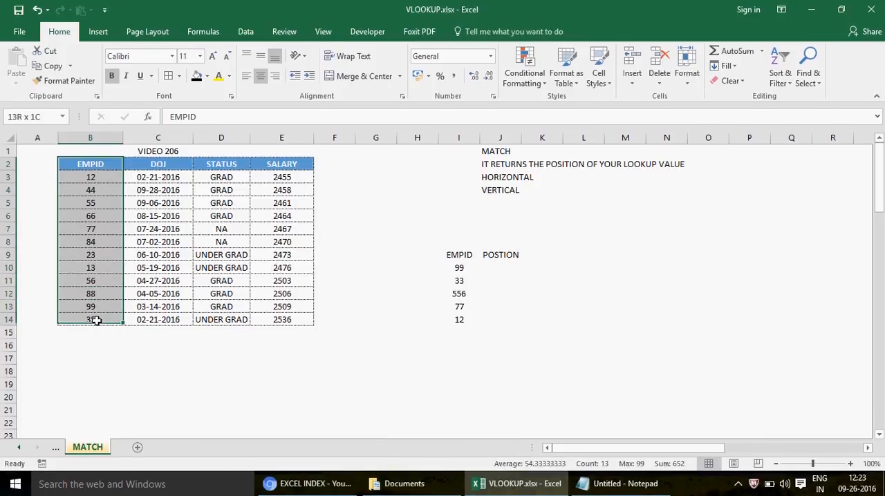
key(shift+Up)
key(shift+Down)
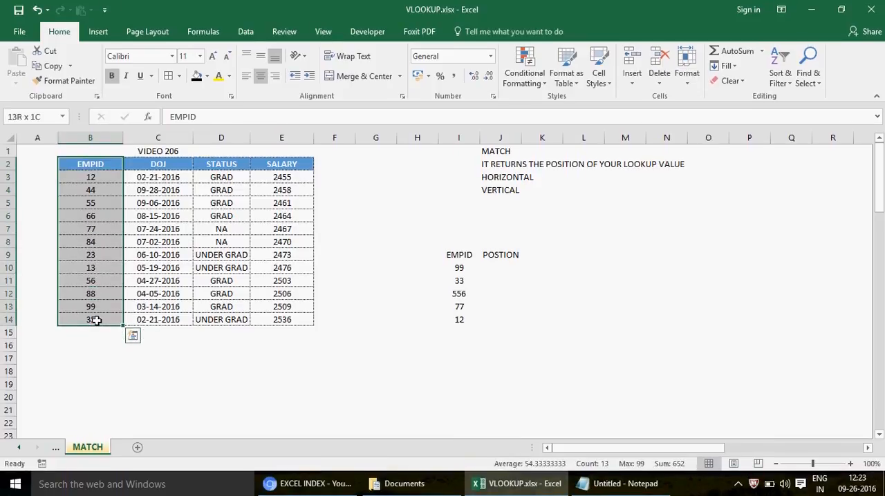
key(Down)
key(Up)
key(shift+Right)
key(shift+Right)
key(shift+Right)
key(shift+Right)
key(shift+Right)
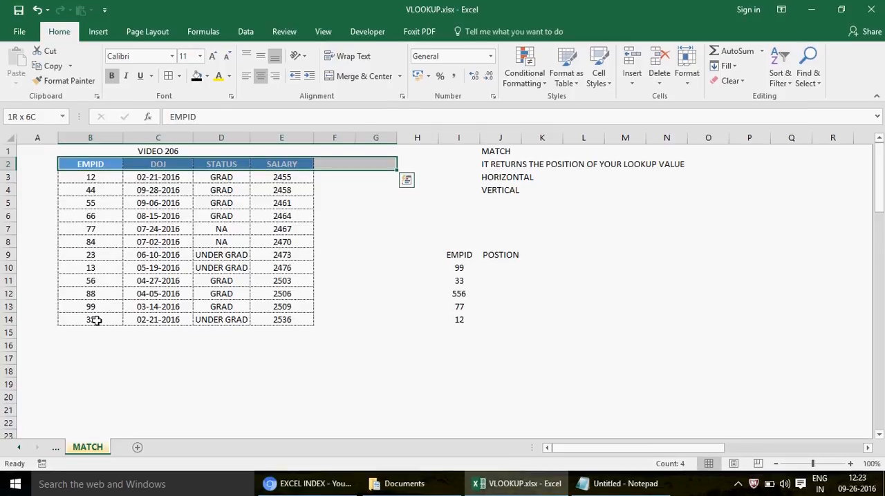
key(Down)
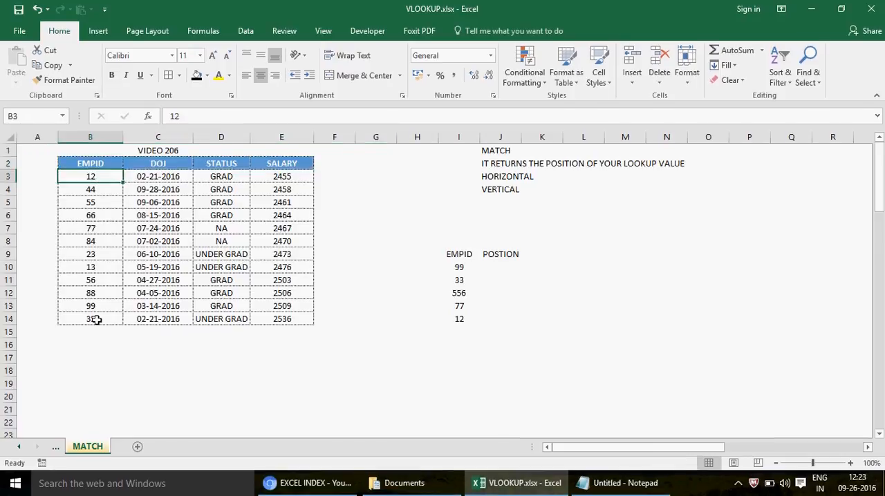
- Compare employee ID 99 in I10 with its record across B13:E13 of the source table
click(457, 258)
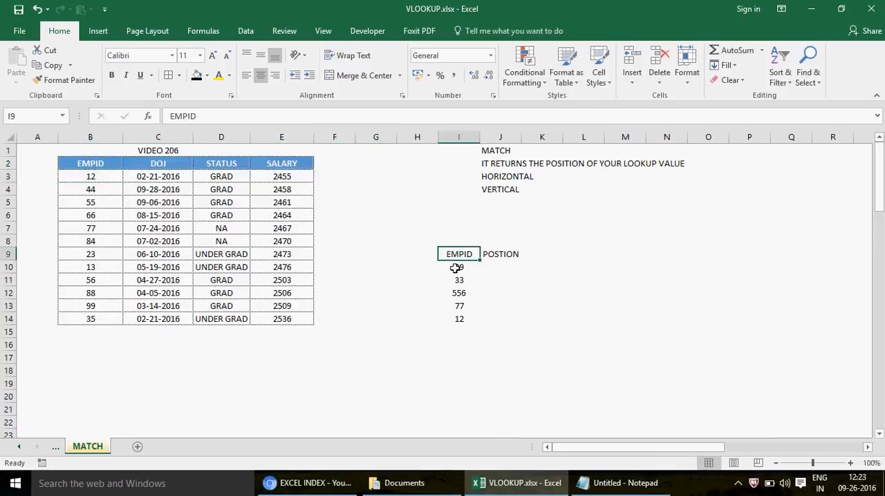
click(457, 267)
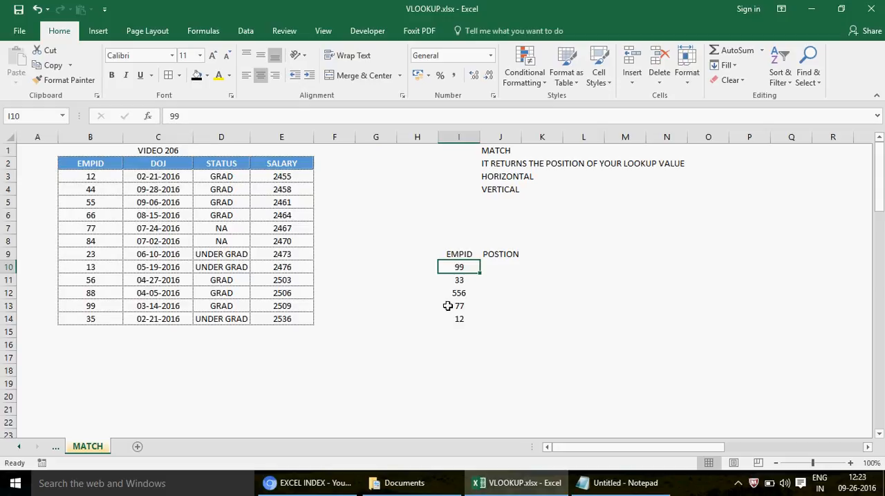
click(85, 308)
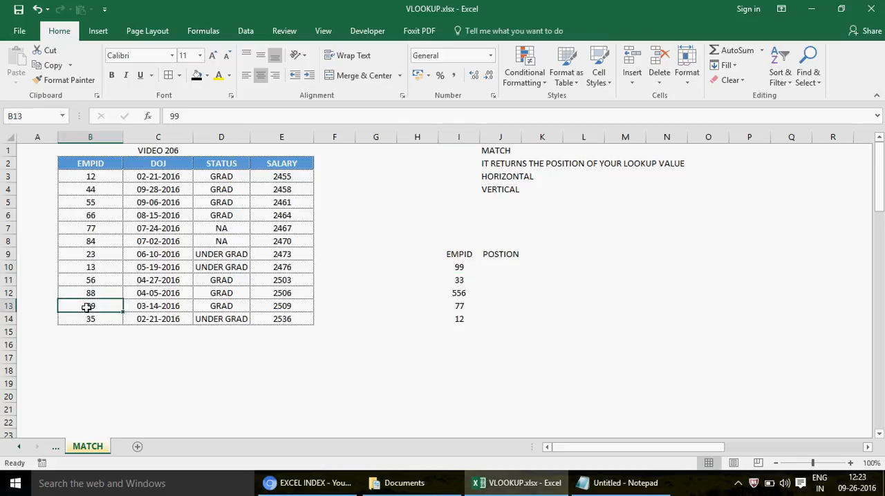
key(shift+Right)
key(shift+Right)
key(shift+Right)
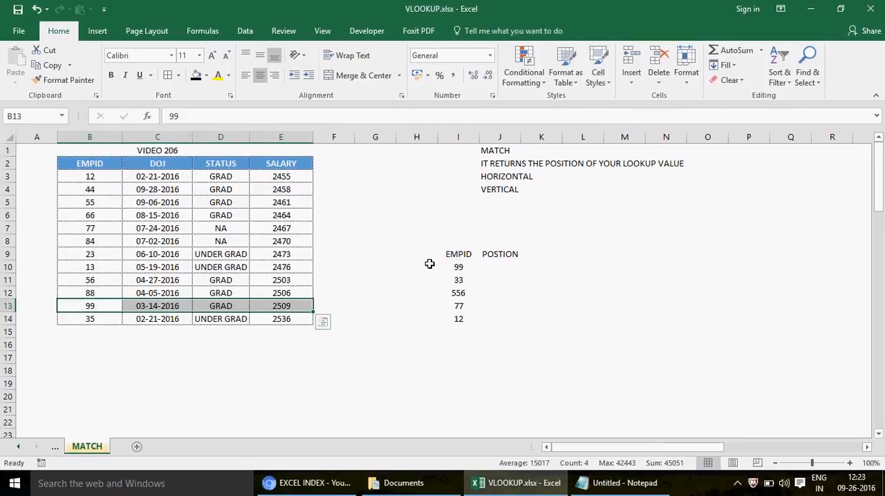
click(459, 279)
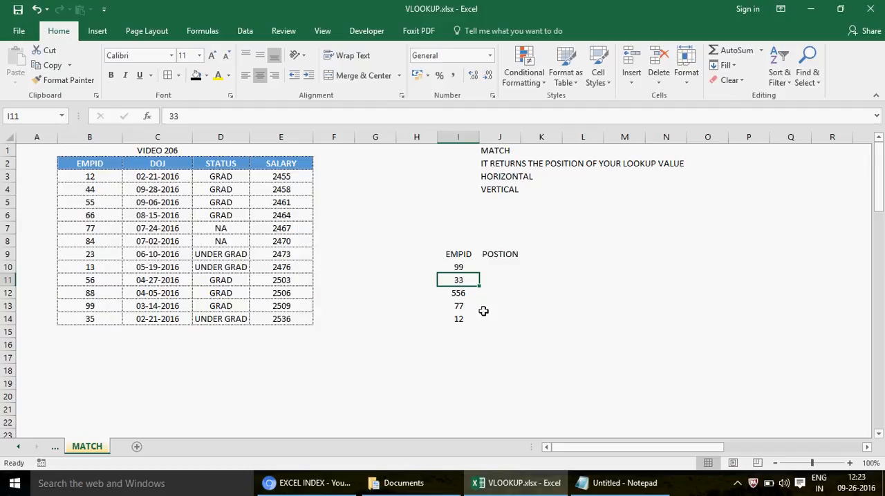
click(496, 268)
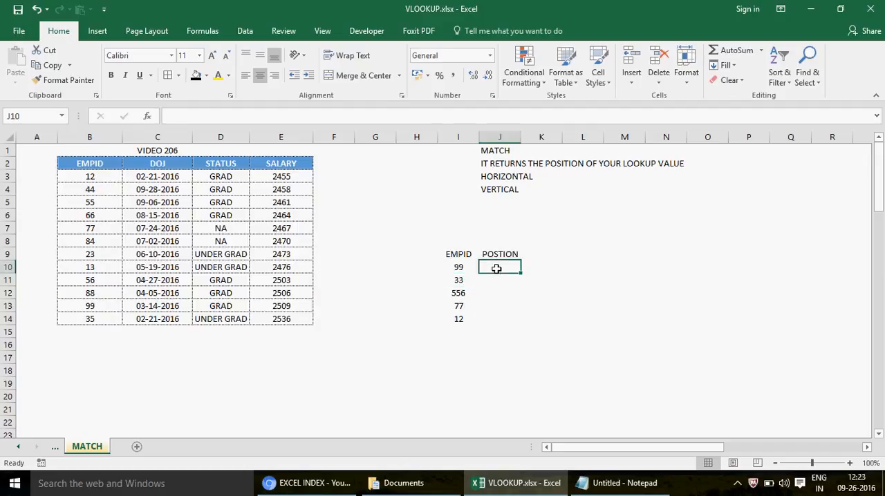
- Review the lookup IDs in I10:I14 and scan the source table's EMPID column for their positions
drag(458, 271, 459, 318)
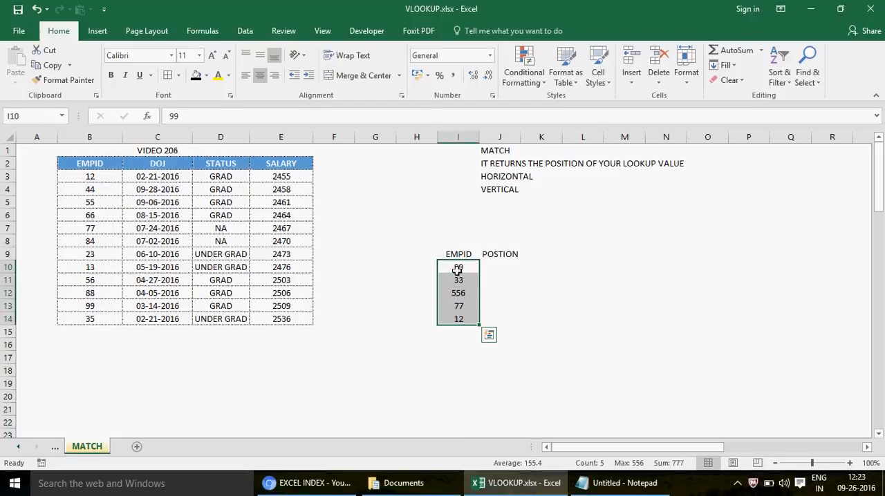
click(92, 176)
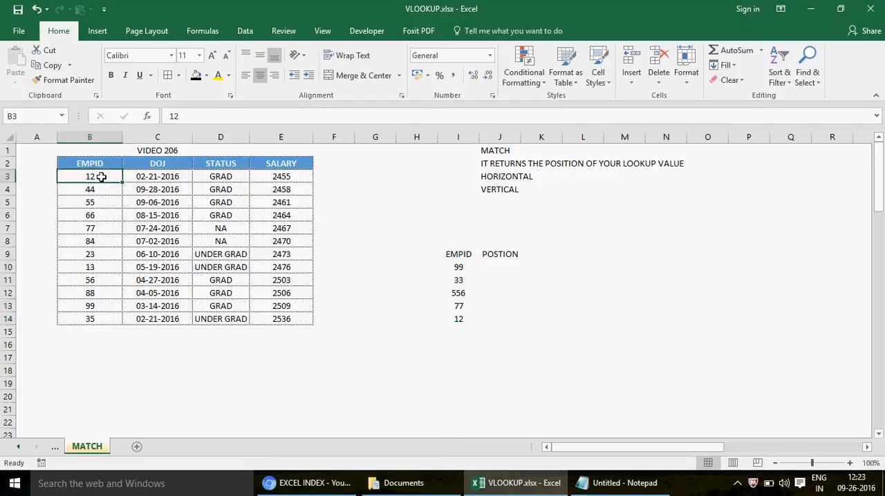
key(Down)
key(Down)
key(Down)
key(Down)
key(Down)
key(Down)
key(Down)
key(Down)
key(Down)
key(Down)
key(Down)
key(Down)
key(Down)
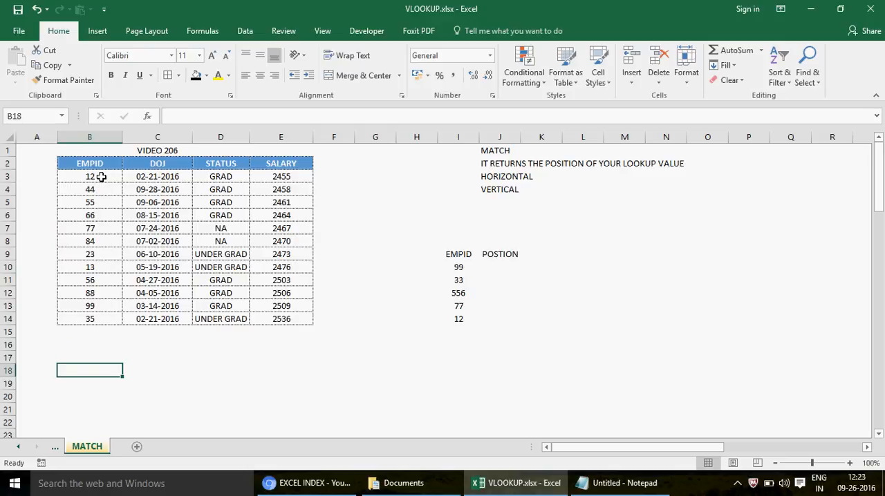
key(Up)
key(Up)
key(Up)
key(Up)
key(Up)
key(Up)
key(Up)
key(Up)
key(Up)
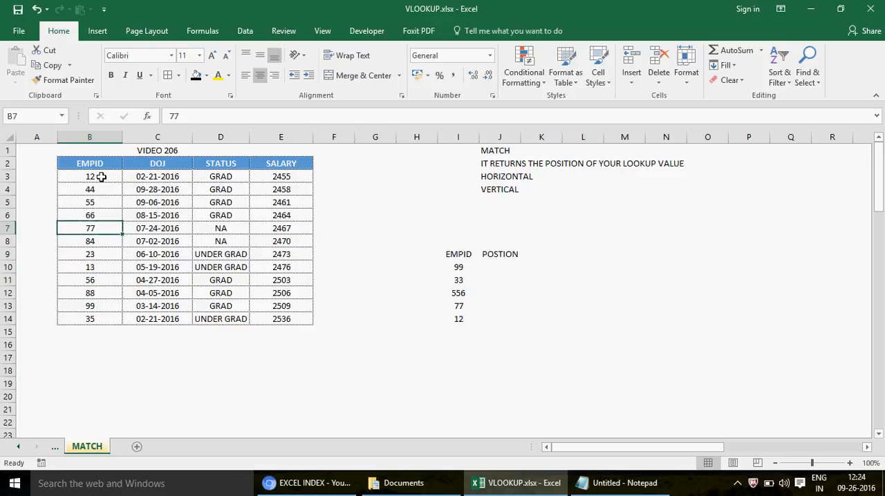
- Extend the header in J9 to POSTION/ROW and autofit the width of column J to its contents
click(492, 255)
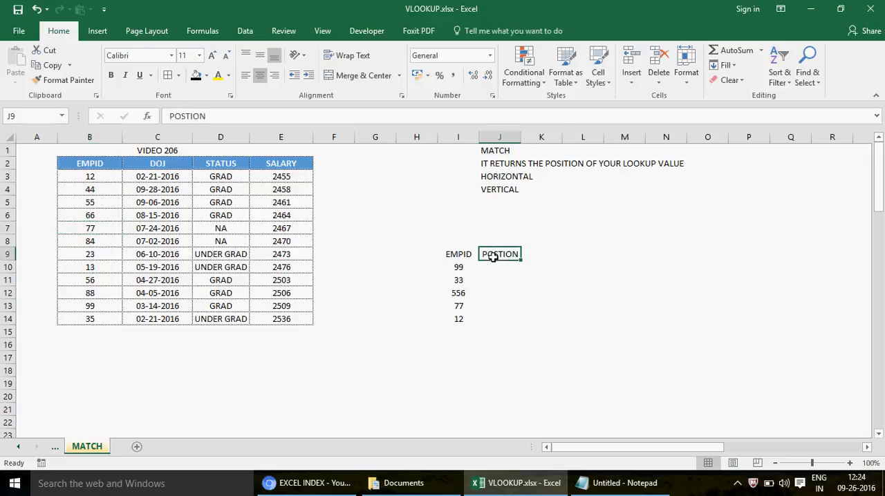
click(233, 116)
text(/ROW)
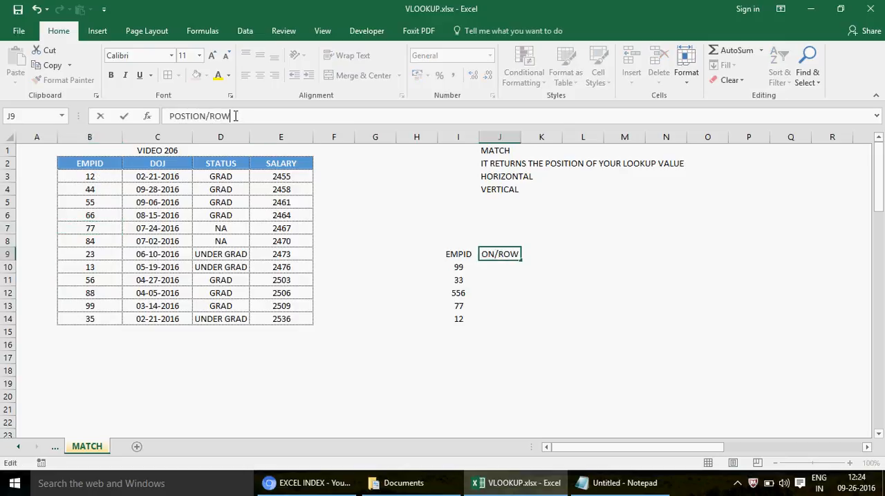
key(Return)
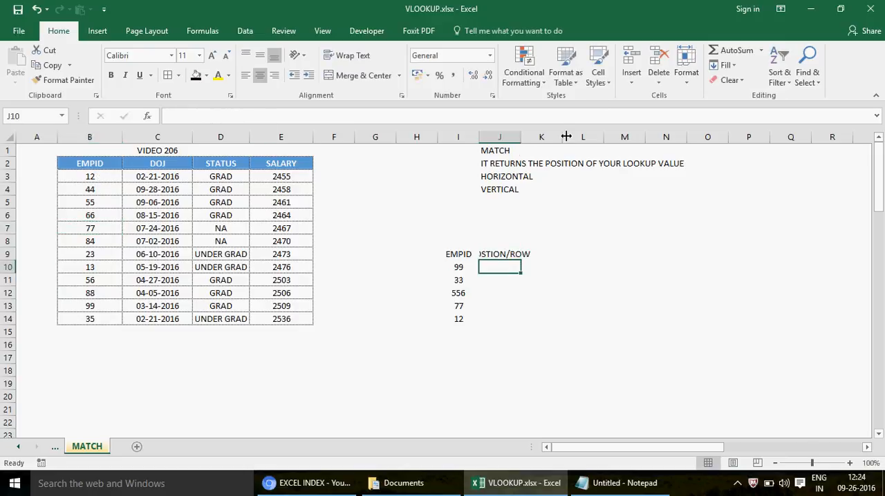
double_click(520, 137)
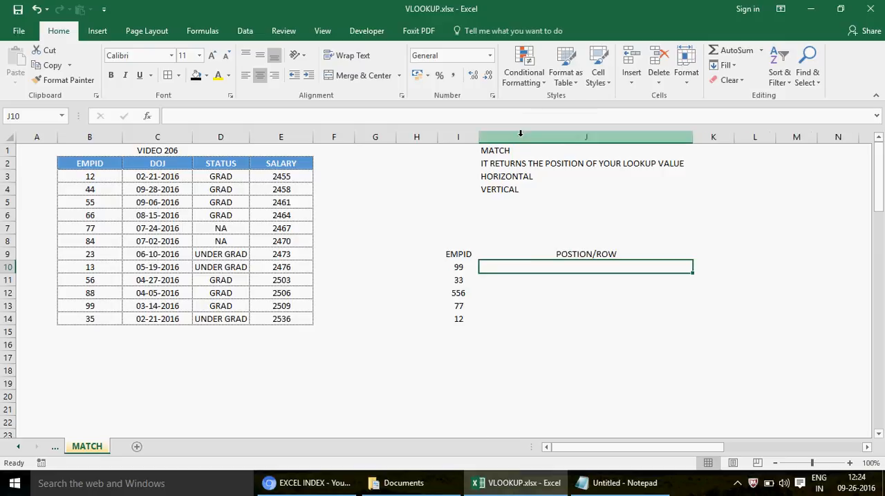
- Extend the header in J9 to read POSTION/ROW NUMBER
click(561, 255)
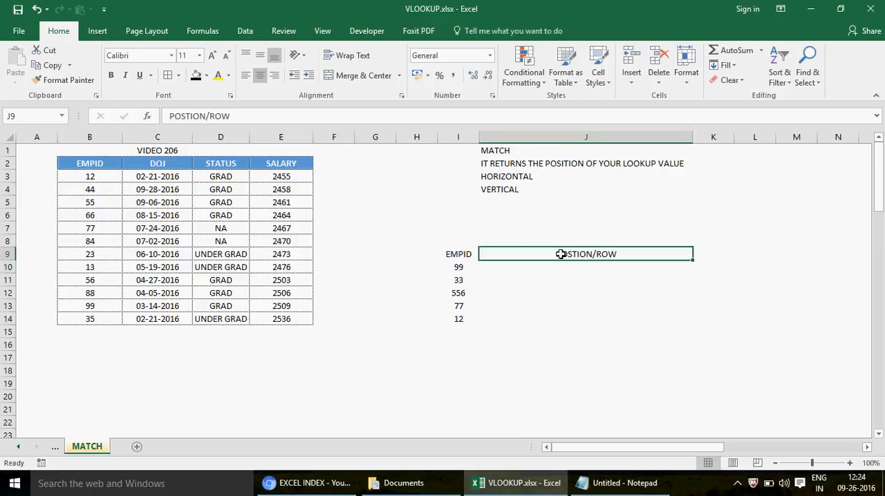
click(317, 119)
text(NUMBER)
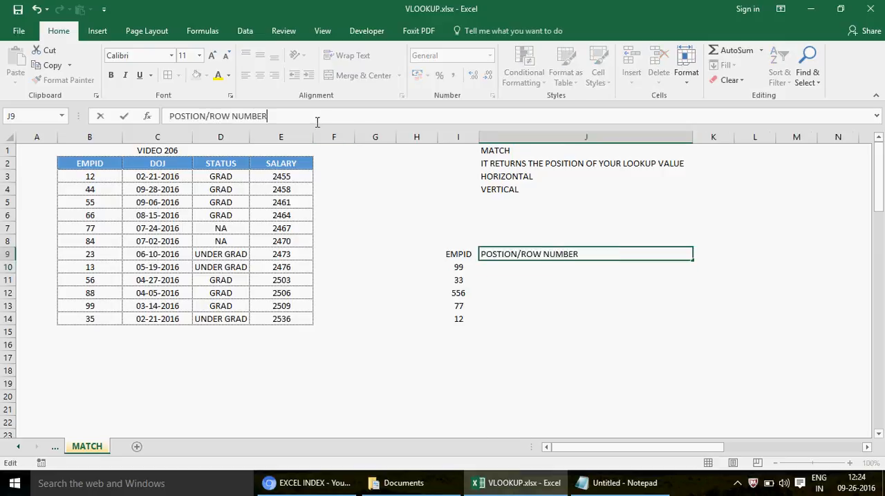
key(Return)
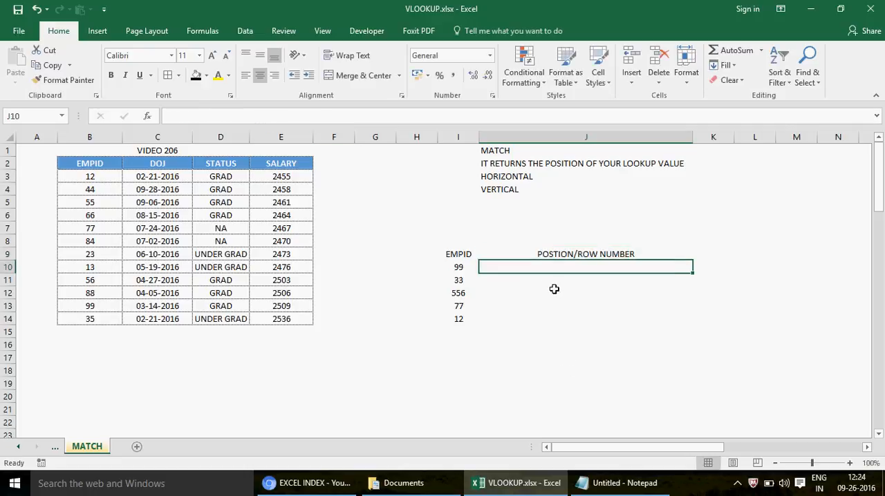
- Correct the spelling of the J9 header to POSITION/ROW NUMBER
click(513, 254)
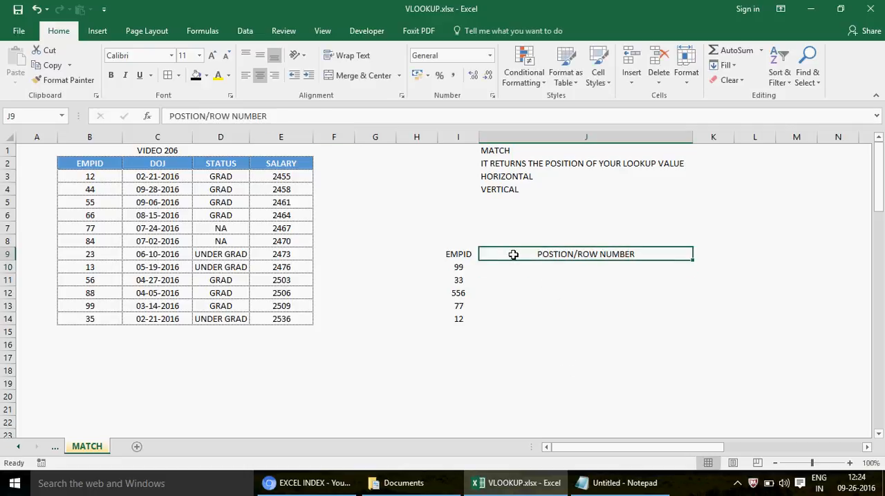
click(188, 115)
text(I)
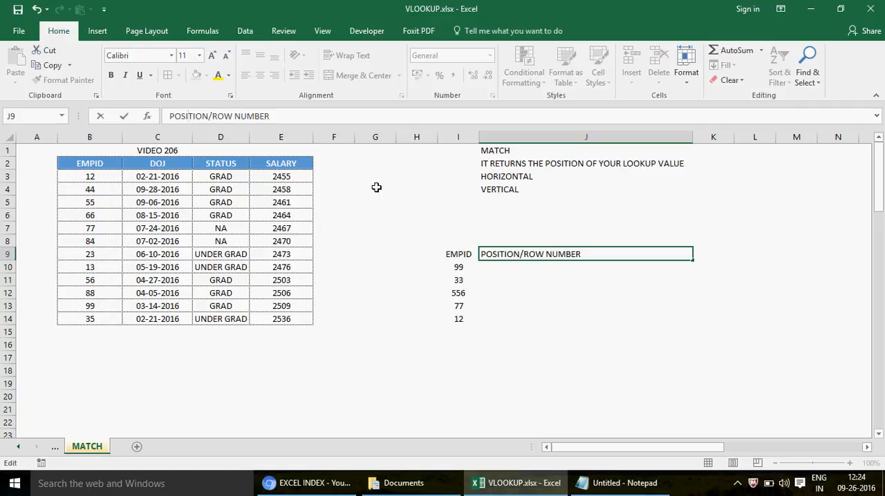
key(Return)
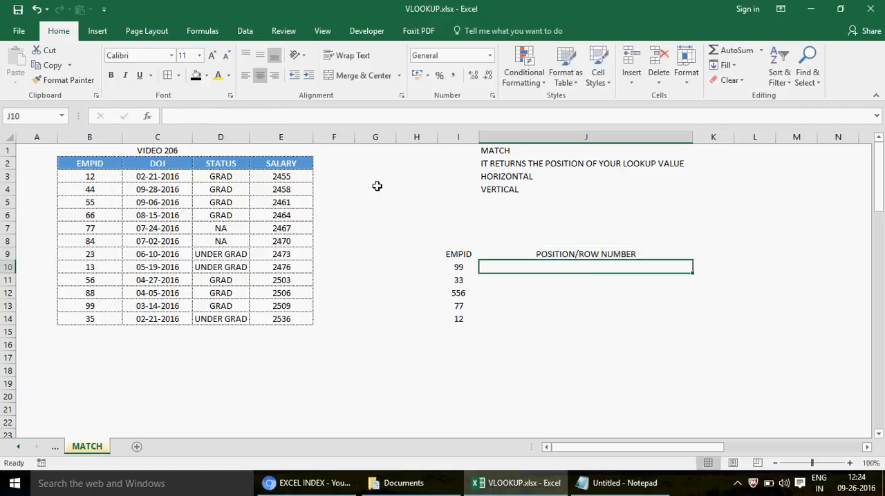
- Start a MATCH formula in J10 with the employee ID in I10 as the lookup value
text(=,)
key(BackSpace)
text(A)
key(BackSpace)
text(A)
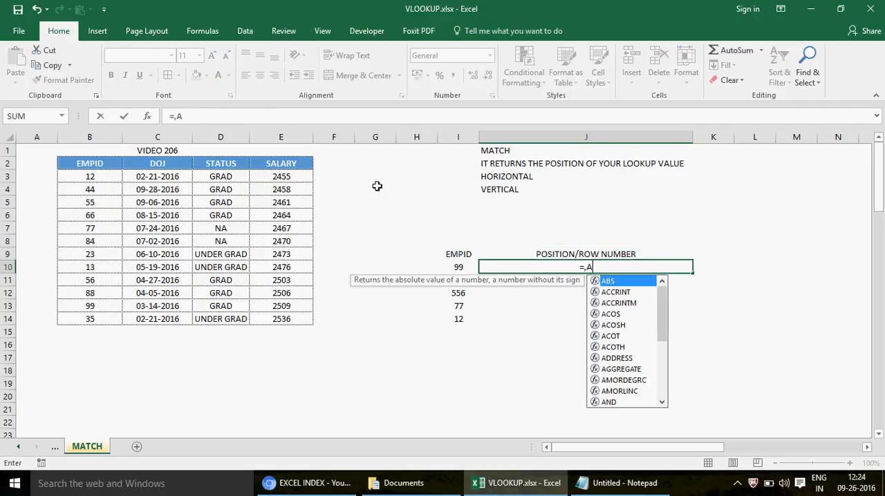
key(BackSpace)
text(MATCH()
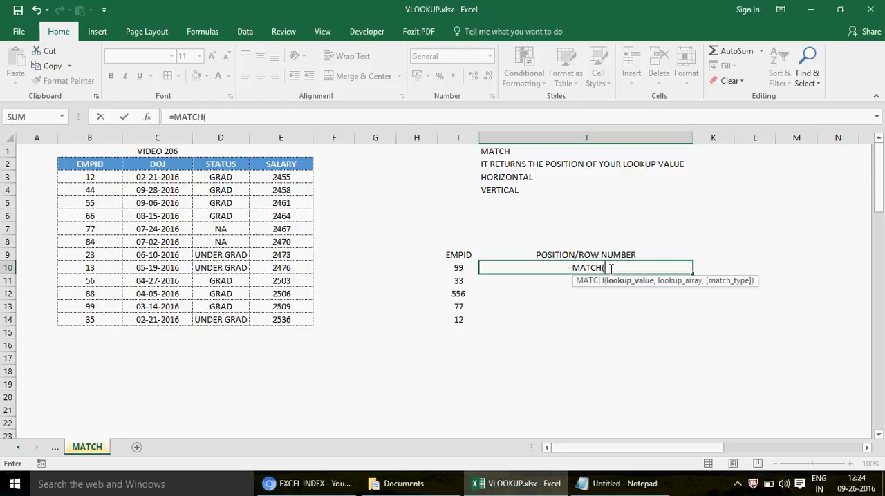
click(459, 268)
text(,)
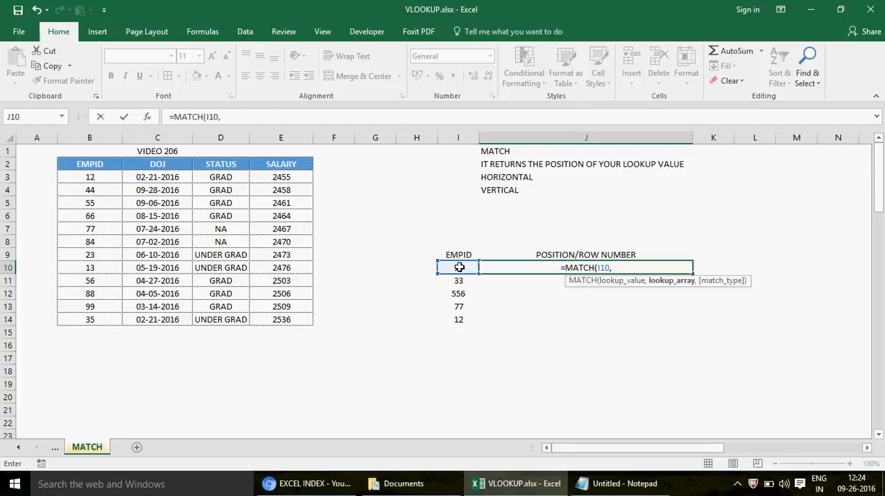
- Try the whole table B2:E14 as the MATCH lookup array, and remove that range from the formula
click(96, 164)
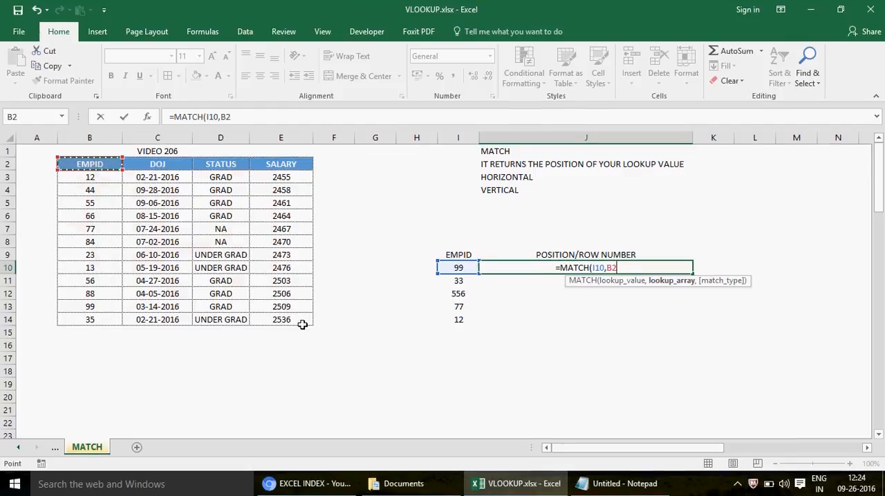
drag(302, 325, 304, 329)
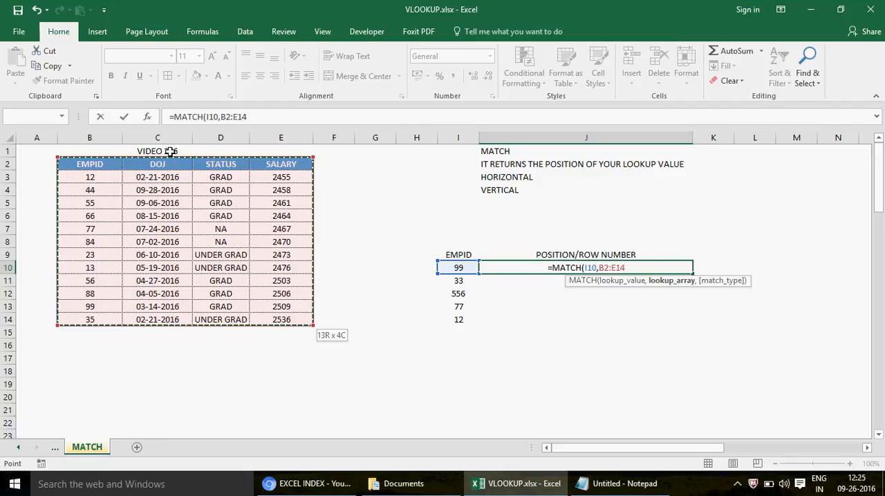
key(BackSpace)
key(BackSpace)
key(BackSpace)
key(BackSpace)
key(BackSpace)
key(BackSpace)
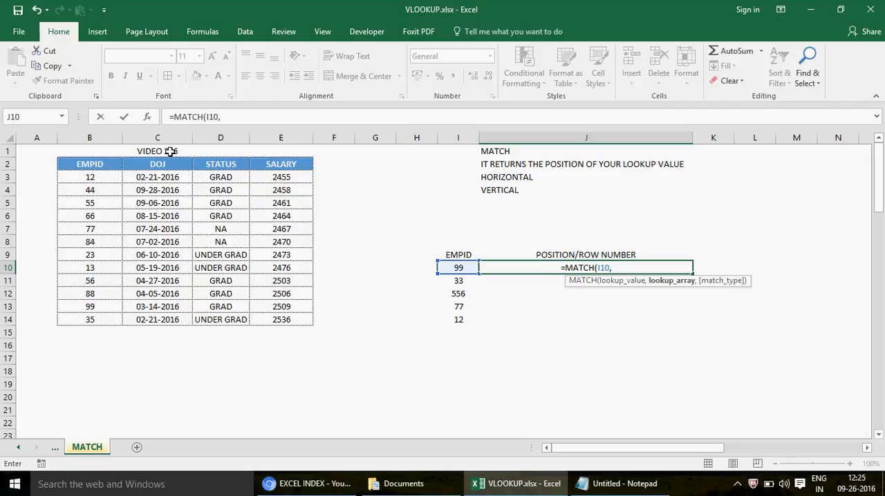
- Use the EMPID column B2:B14 as the lookup array and commit J10's formula without a match type
click(114, 164)
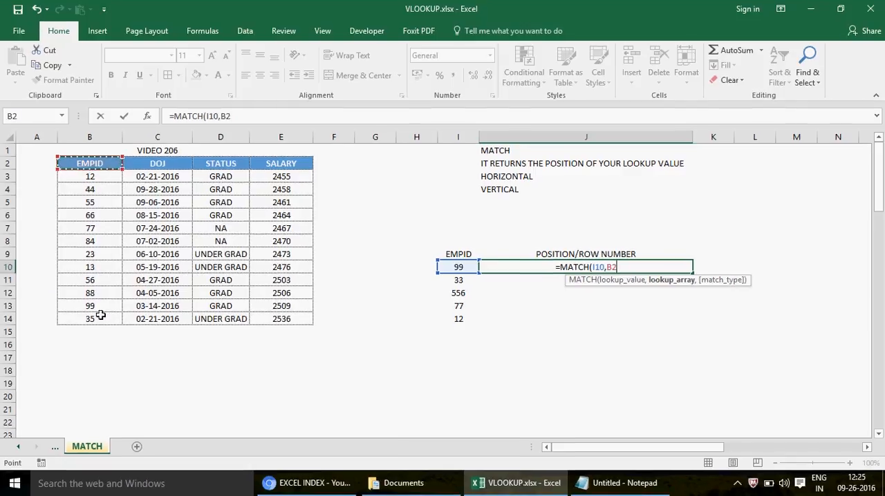
drag(101, 316, 101, 316)
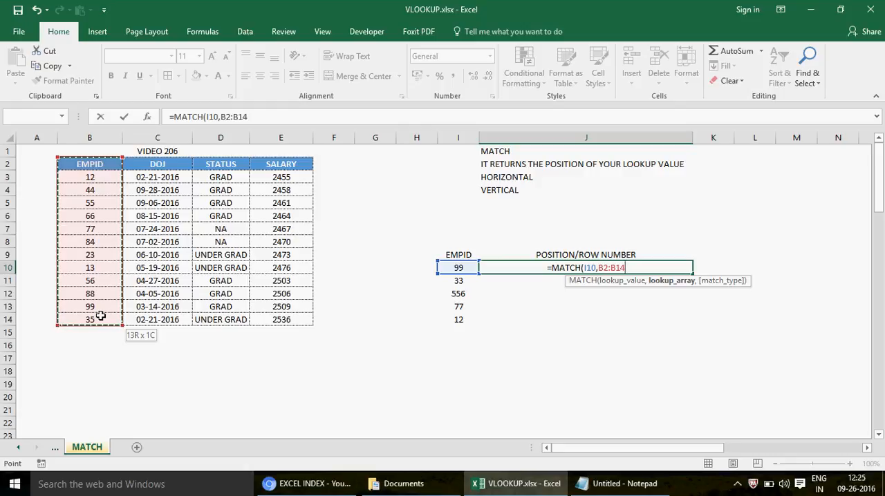
click(105, 159)
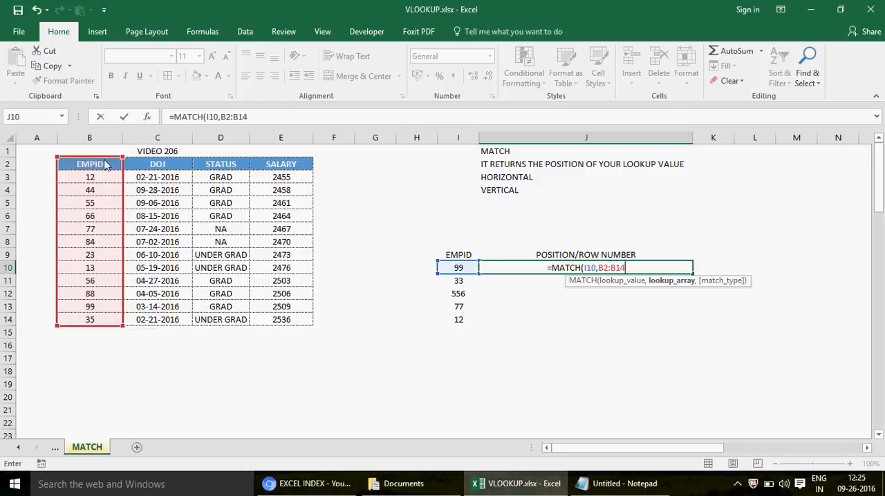
click(105, 164)
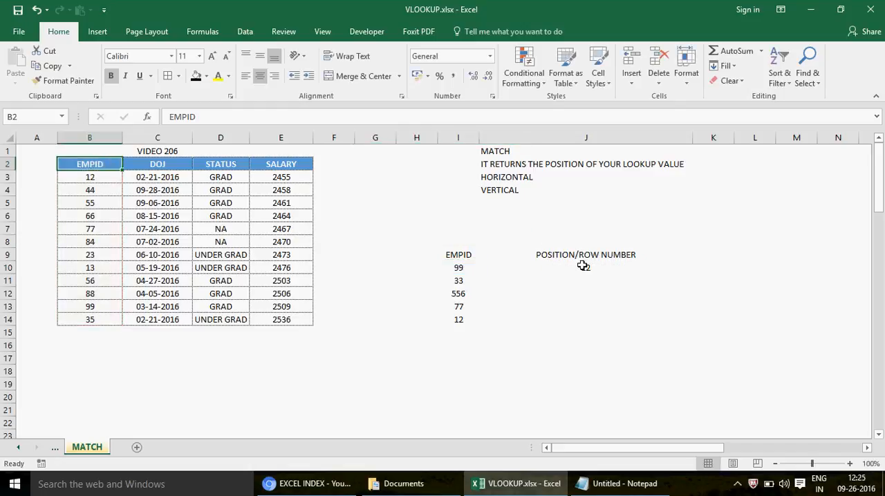
- Reopen J10's formula and replace its lookup array with the header row B2:E2
click(583, 266)
click(274, 117)
key(BackSpace)
key(BackSpace)
key(BackSpace)
key(BackSpace)
key(BackSpace)
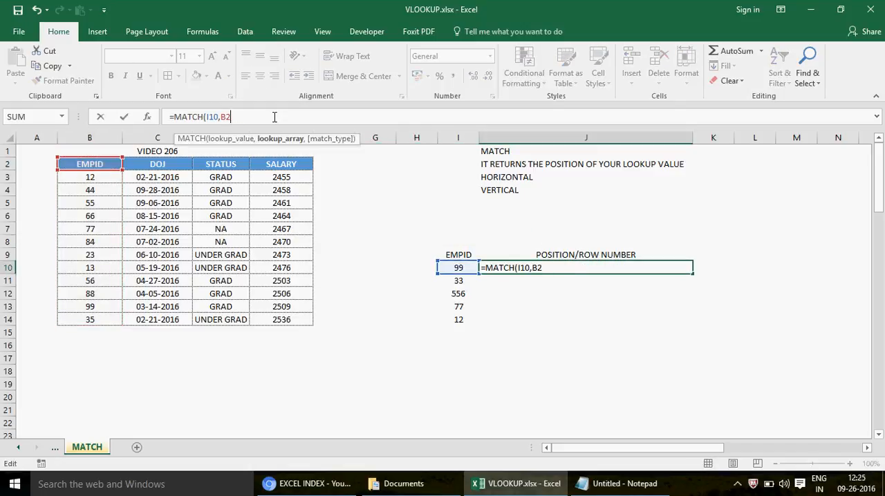
key(BackSpace)
key(BackSpace)
drag(105, 164, 312, 168)
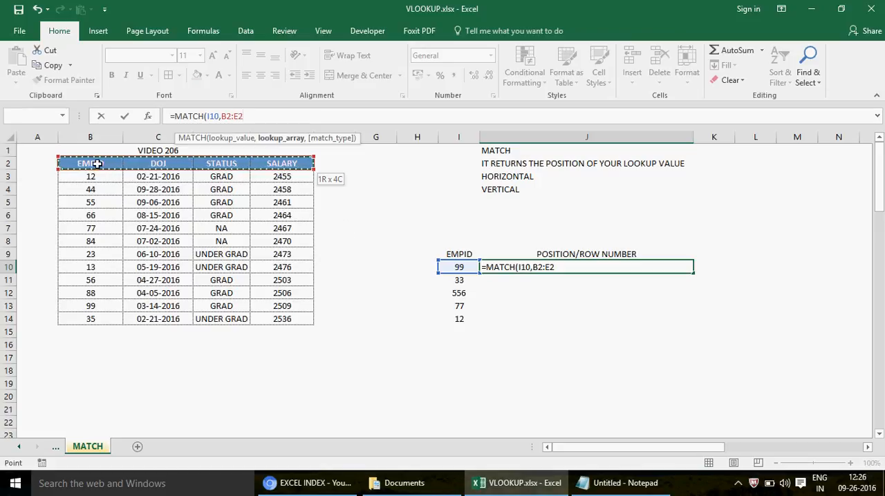
- Switch the lookup array in J10's formula to the vertical EMPID range B2:B14
drag(97, 163, 102, 320)
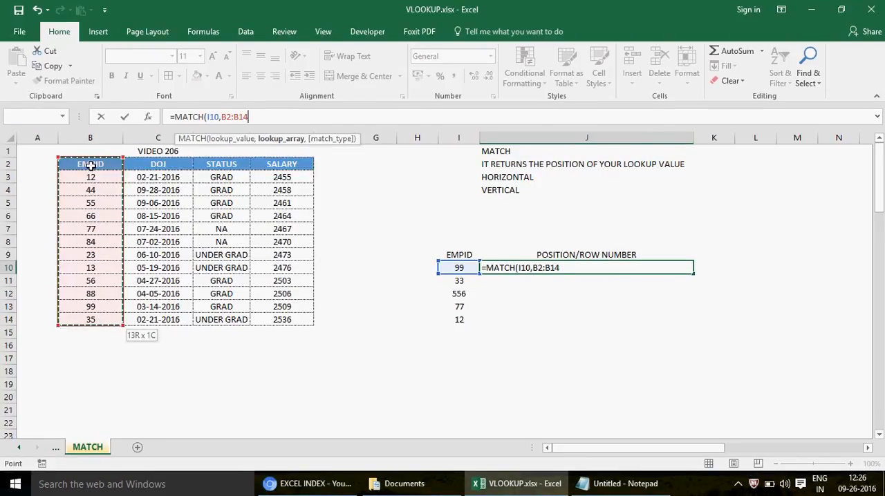
mouse_move(91, 166)
mouse_down()
mouse_move(283, 166)
mouse_move(91, 165)
mouse_up()
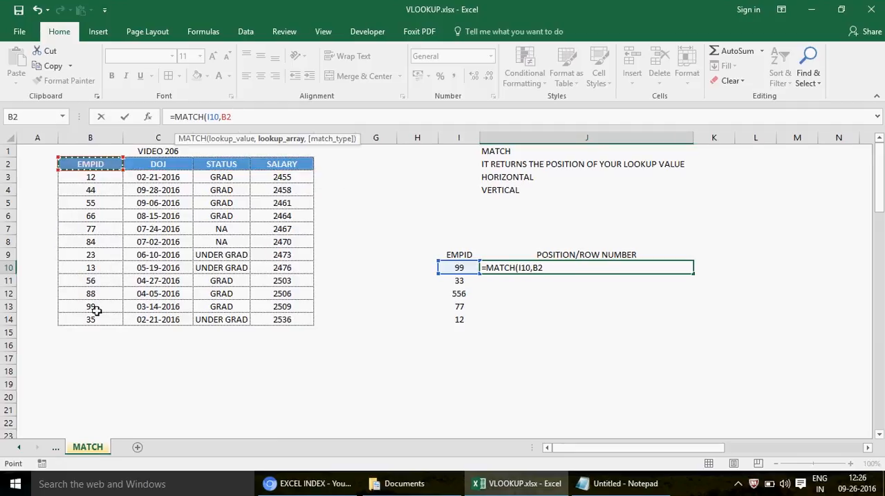
drag(97, 311, 101, 321)
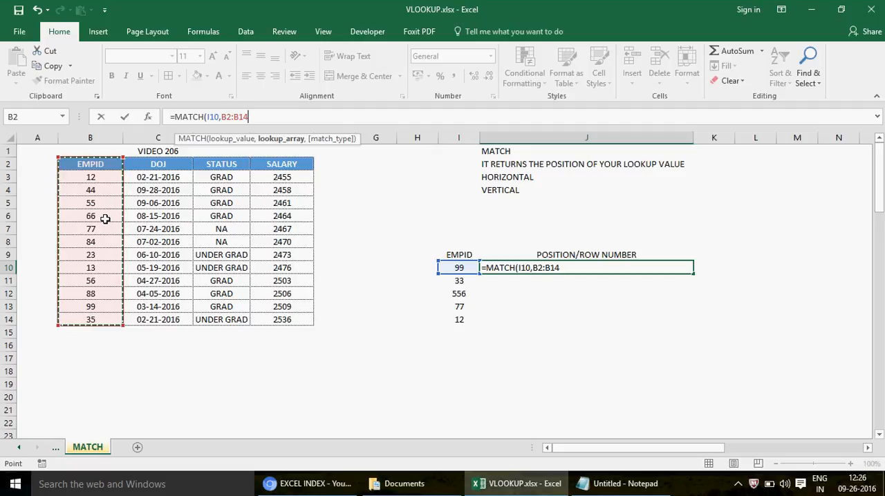
- Try the DOJ column C2:C14 as the lookup array and decline turning on Sticky Keys
click(159, 164)
shift+click(163, 319)
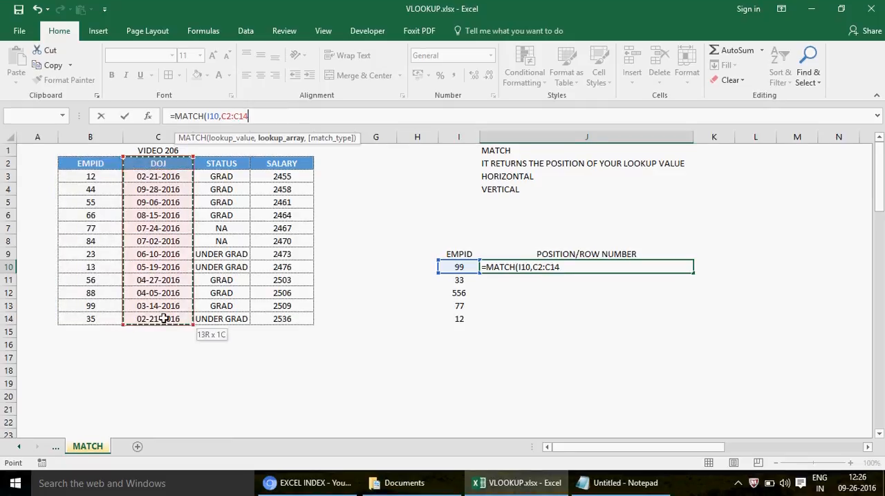
key(shift)
key(shift)
key(shift)
key(shift)
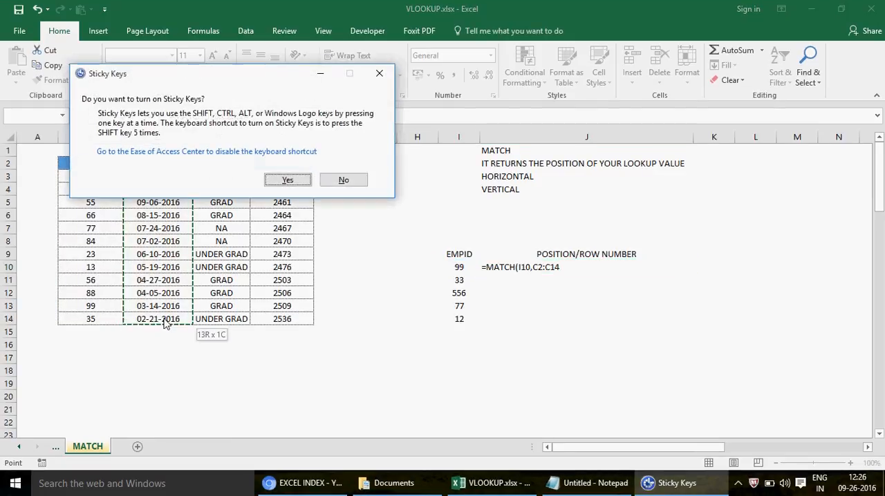
click(340, 179)
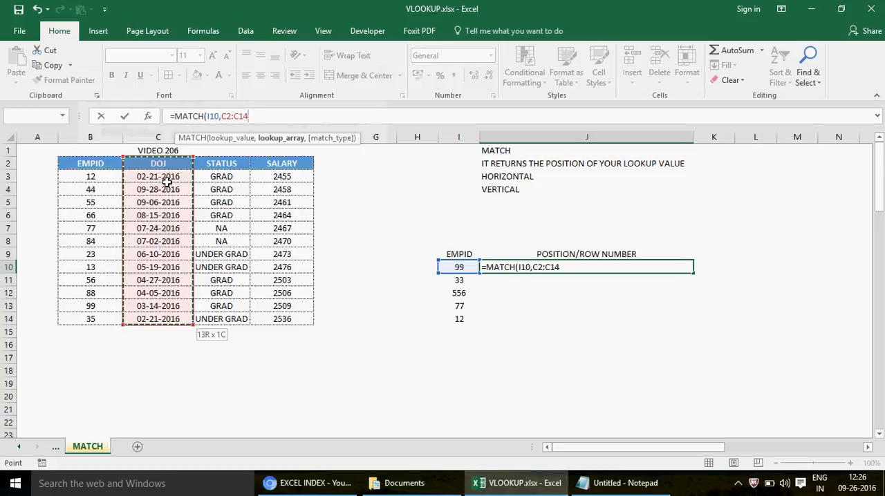
- Set the lookup array to B2:B14, add match type 0 for an exact match, and commit J10's formula
click(90, 163)
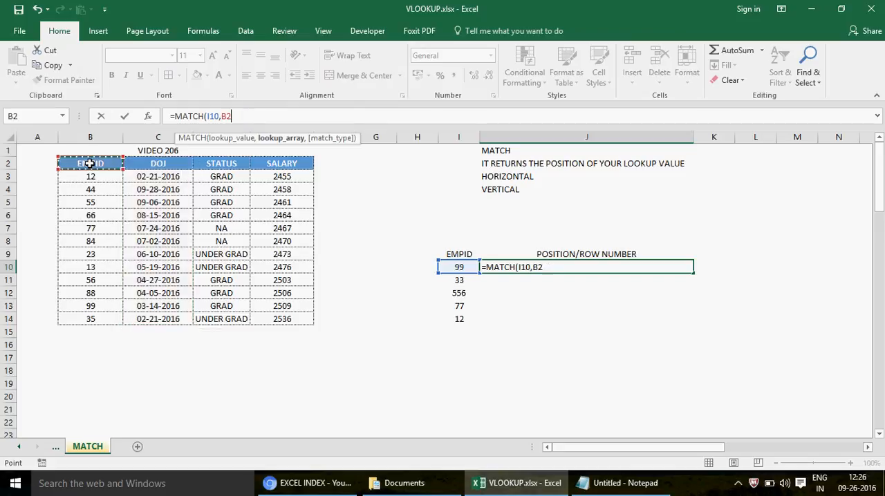
drag(89, 164, 90, 293)
key(shift+Down)
key(shift+Down)
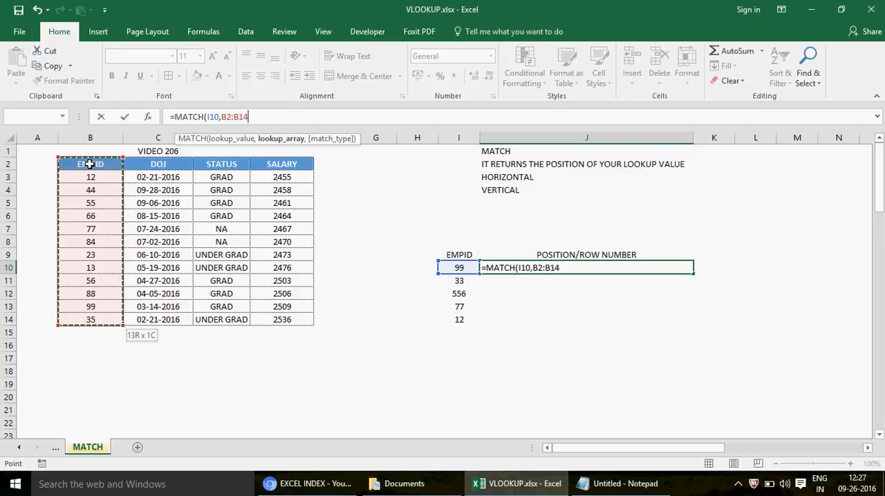
text(,)
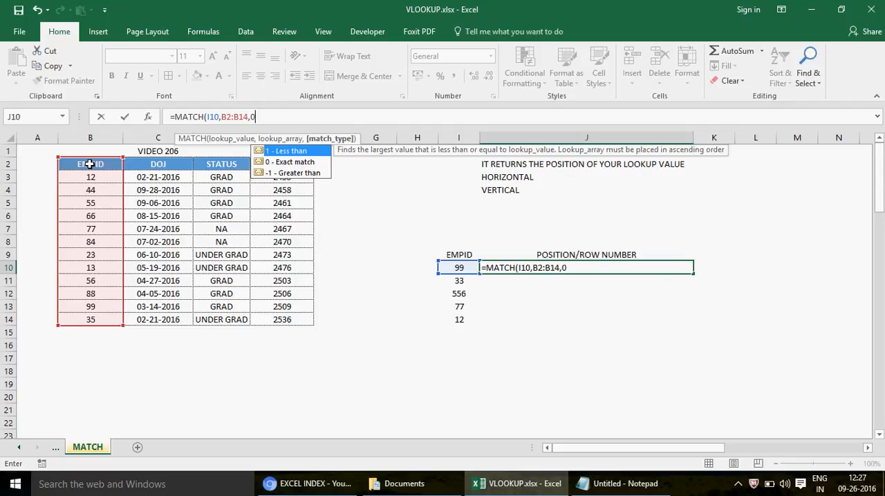
text(0))
key(ctrl+Return)
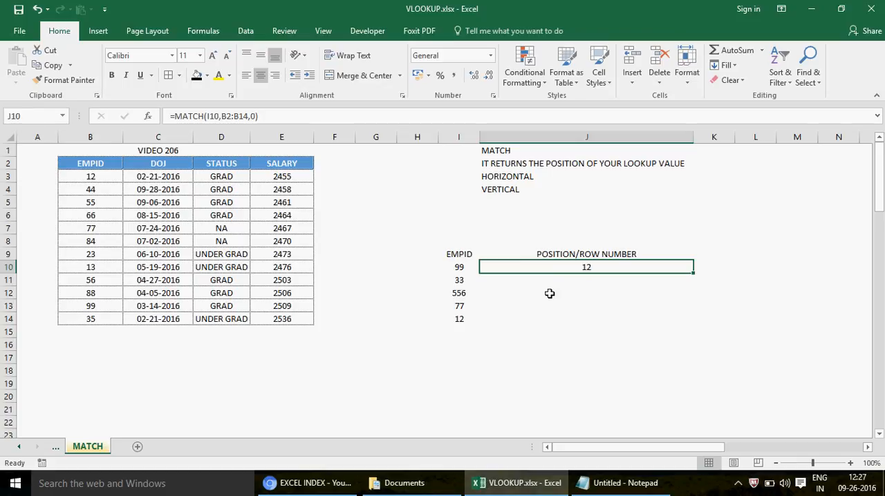
- Check J10's result and formula range against employee ID 99 in the source table and its worksheet row
click(91, 309)
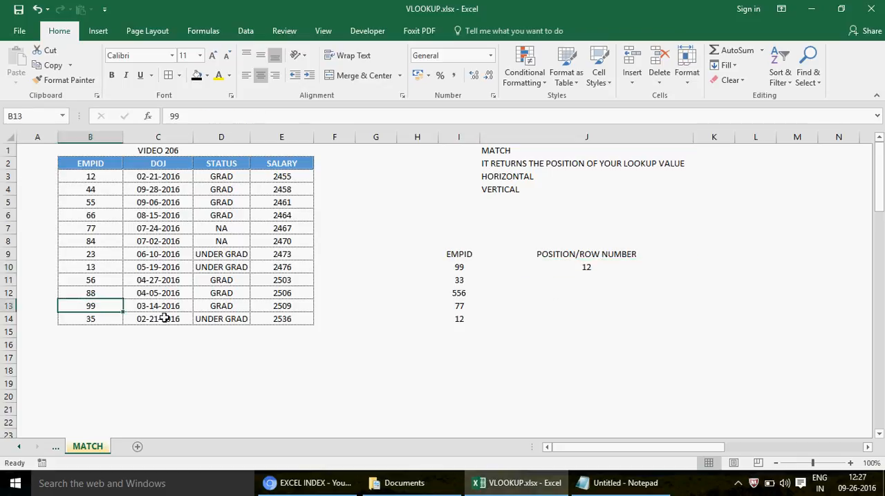
click(6, 306)
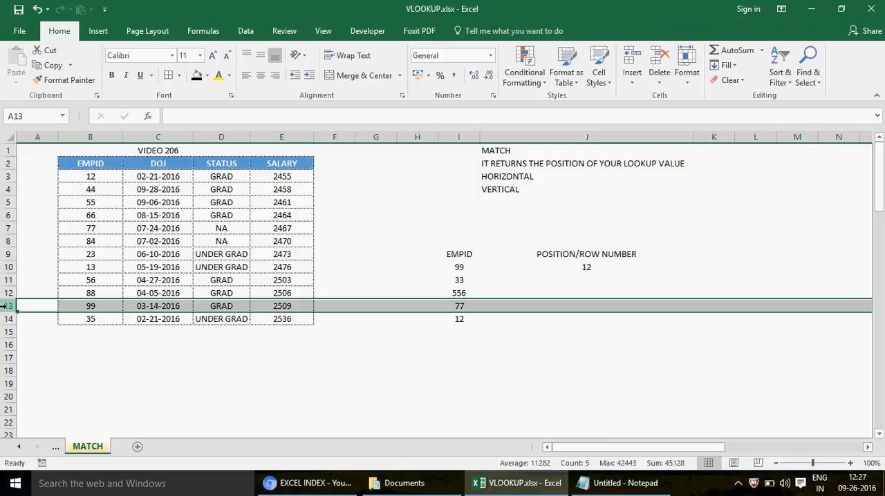
click(587, 269)
key(F2)
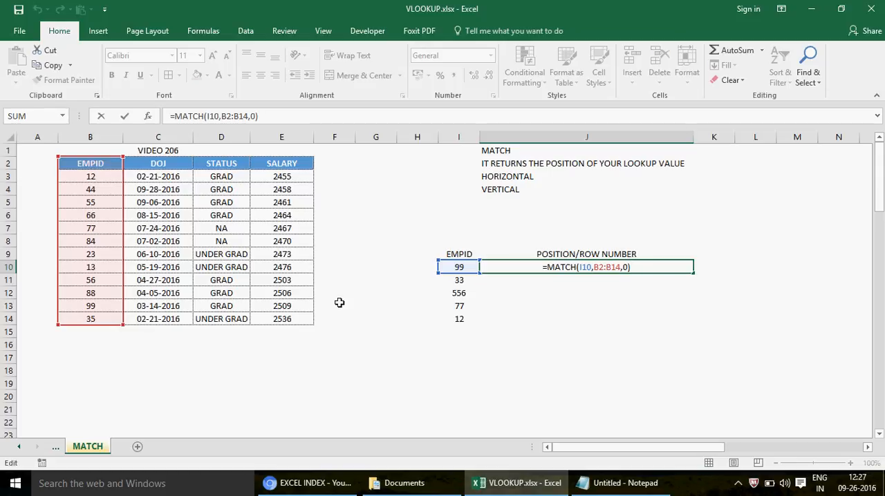
key(Return)
click(96, 305)
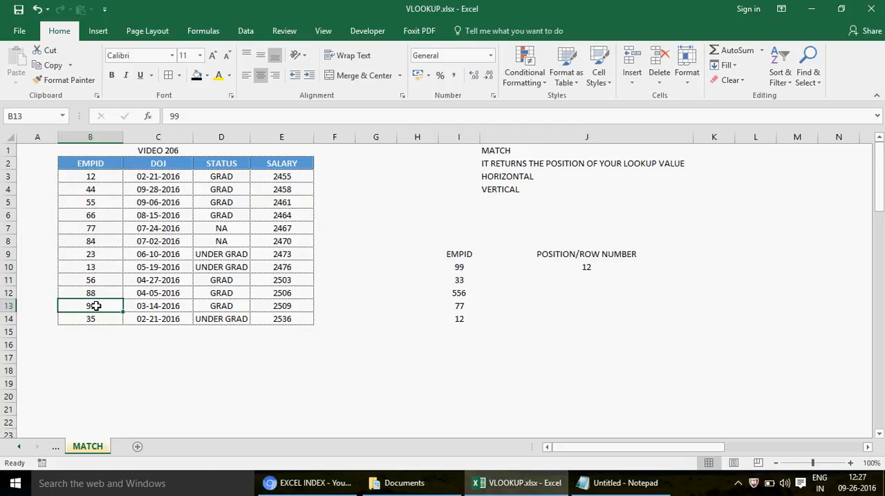
- Copy the MATCH formula from J10 down through J14 for the remaining lookup IDs
click(605, 267)
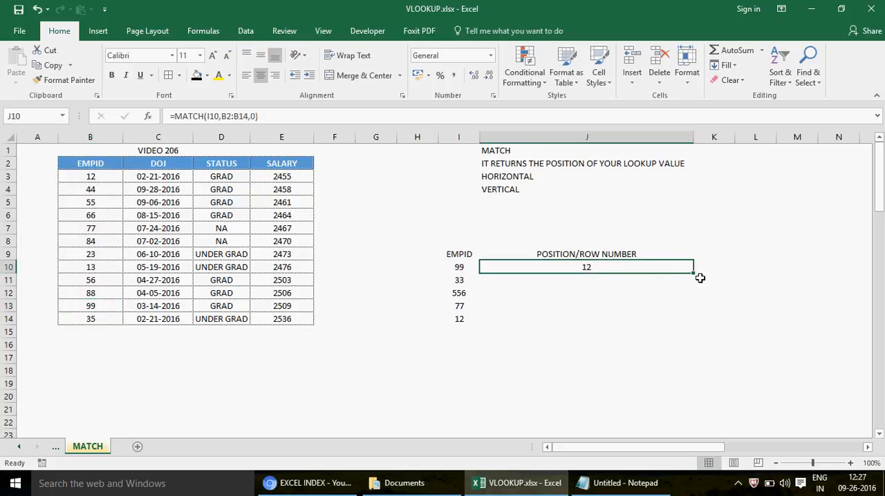
drag(694, 274, 695, 289)
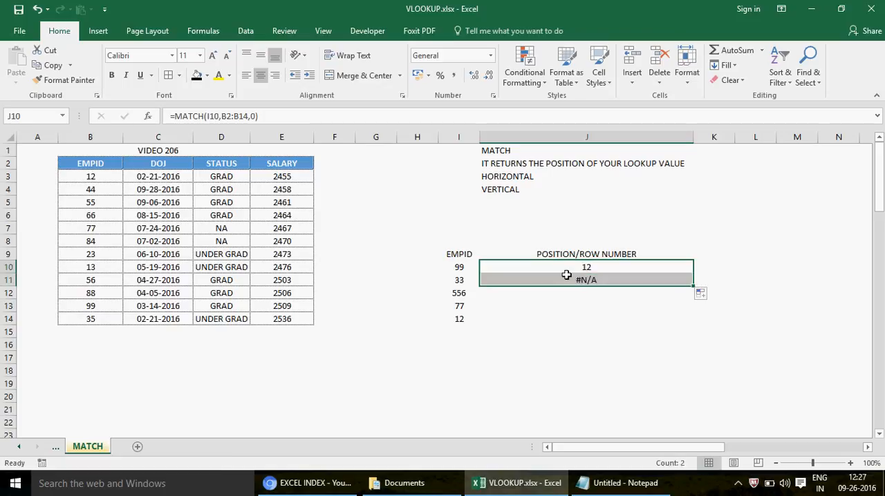
click(587, 281)
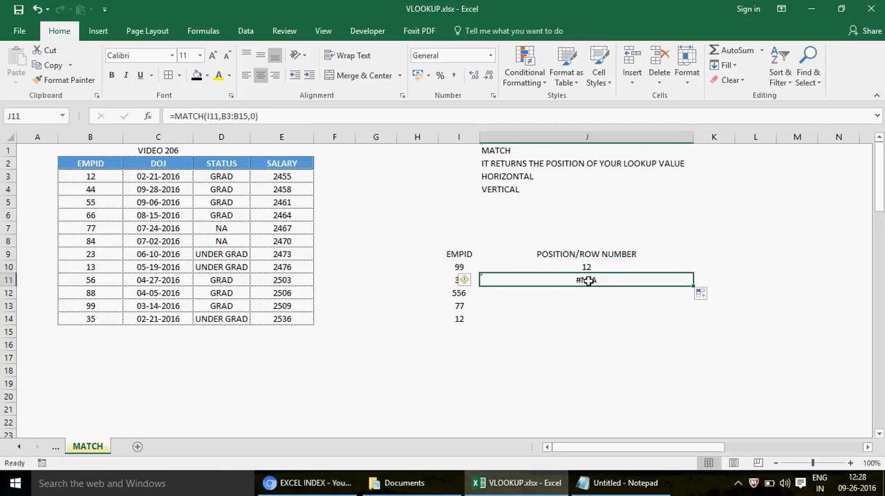
click(701, 296)
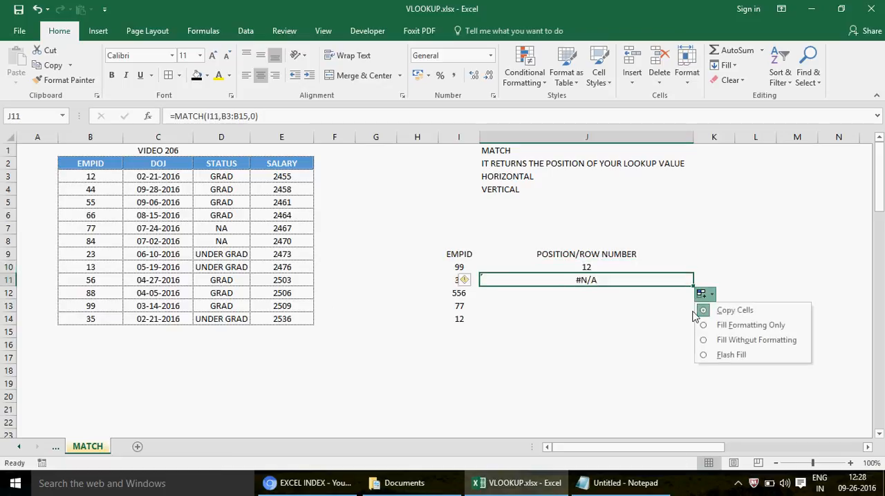
double_click(670, 284)
key(Return)
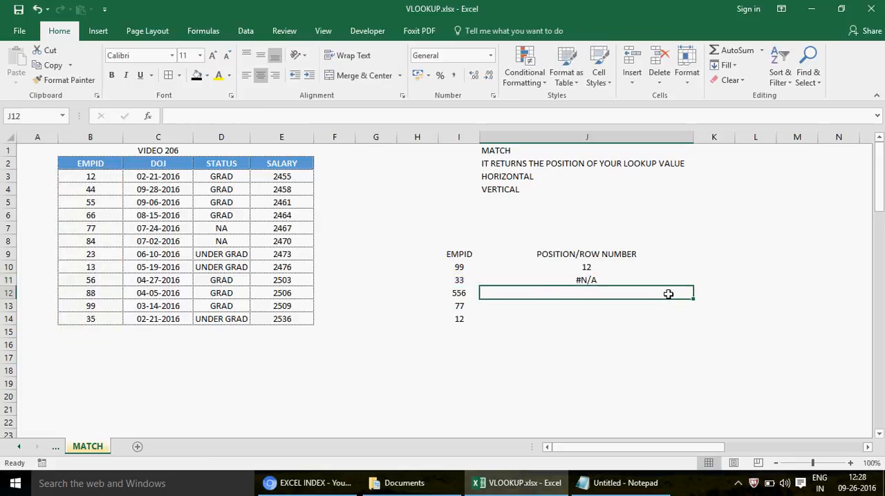
key(Up)
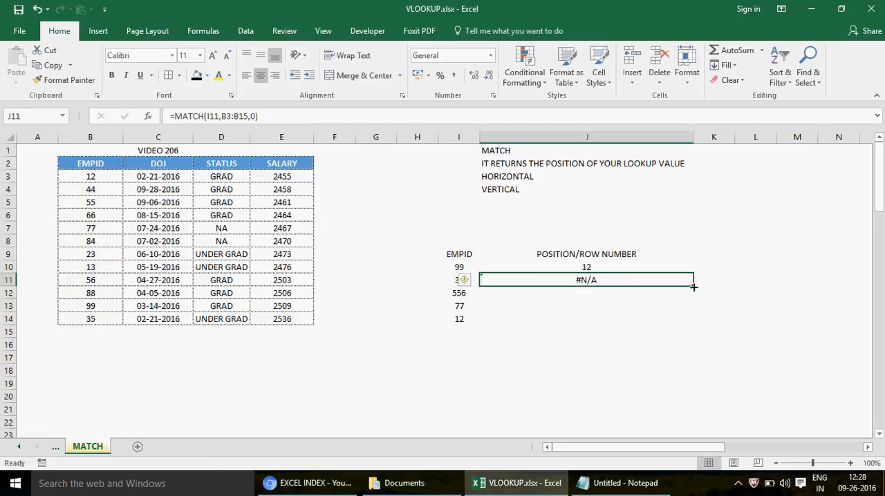
drag(693, 286, 693, 321)
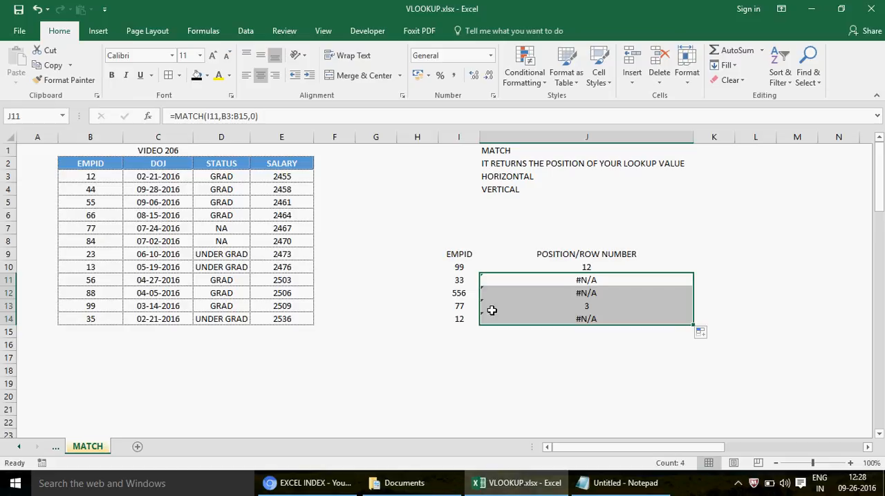
- Replace the employee ID in cell B9 of the source table with 556
click(453, 294)
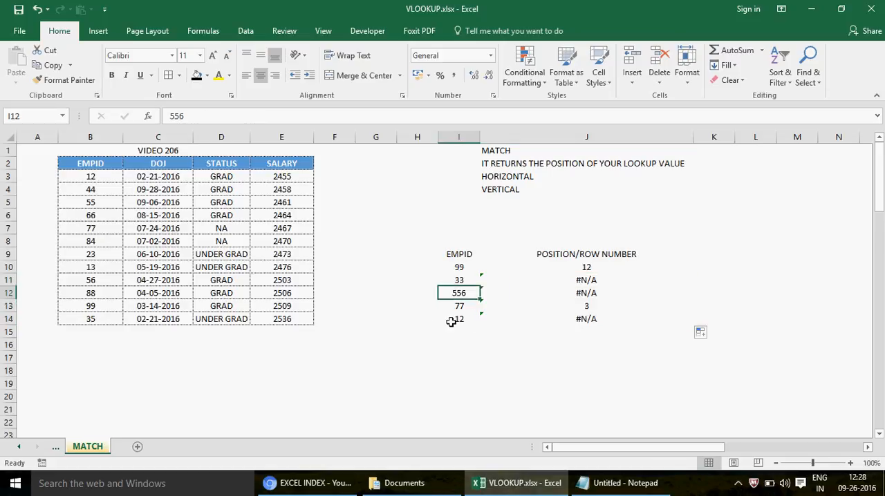
click(98, 251)
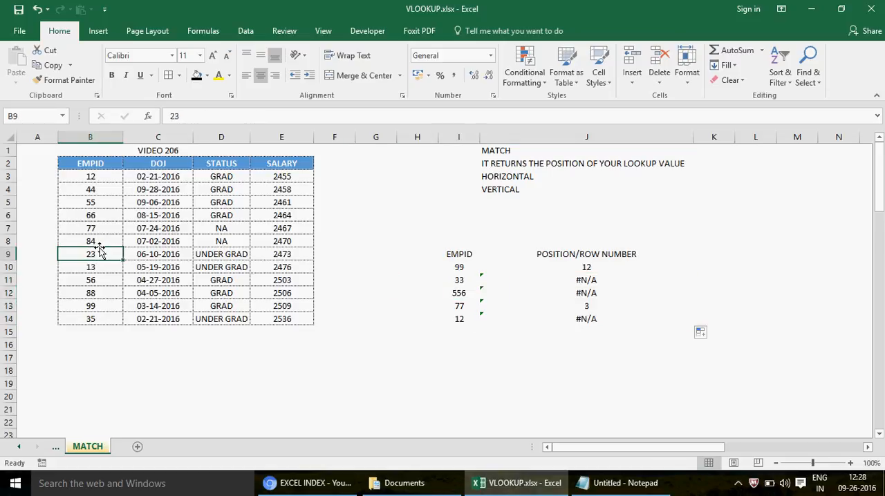
text(556)
key(Return)
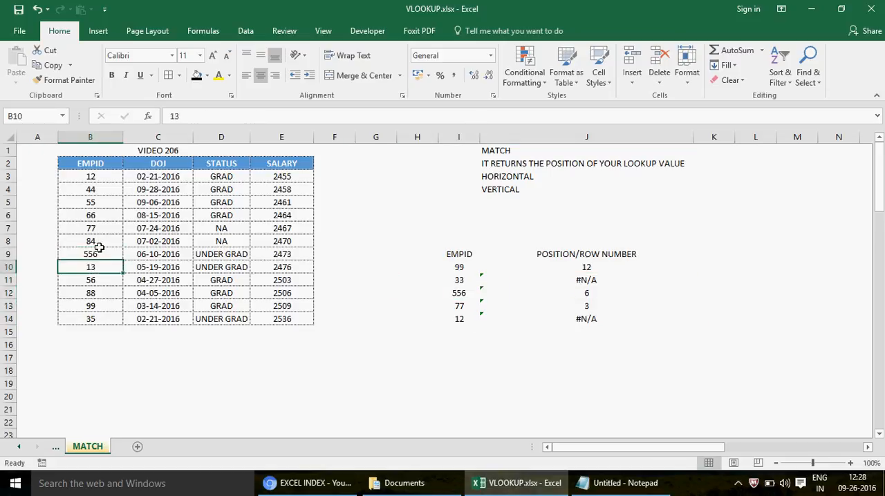
- Check J12's MATCH result by counting down the EMPID column to ID 556 and inspecting the formula's lookup range
click(593, 297)
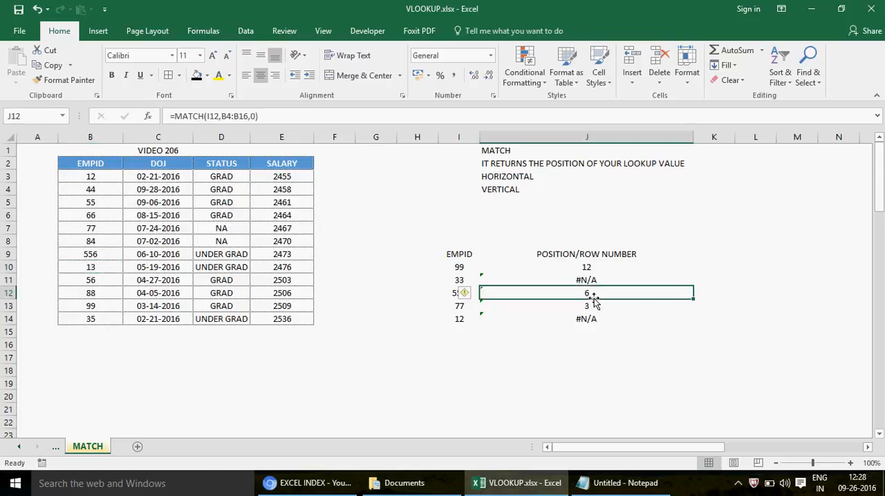
click(96, 167)
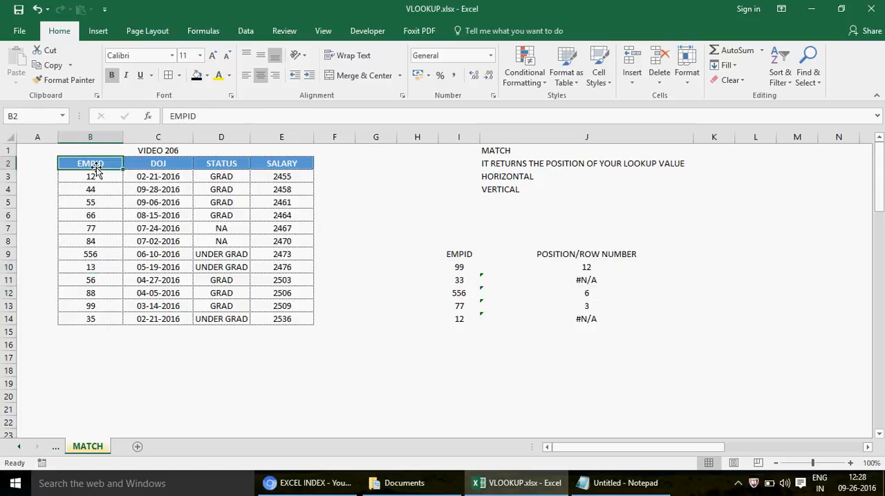
key(Down)
key(Down)
key(Down)
key(Down)
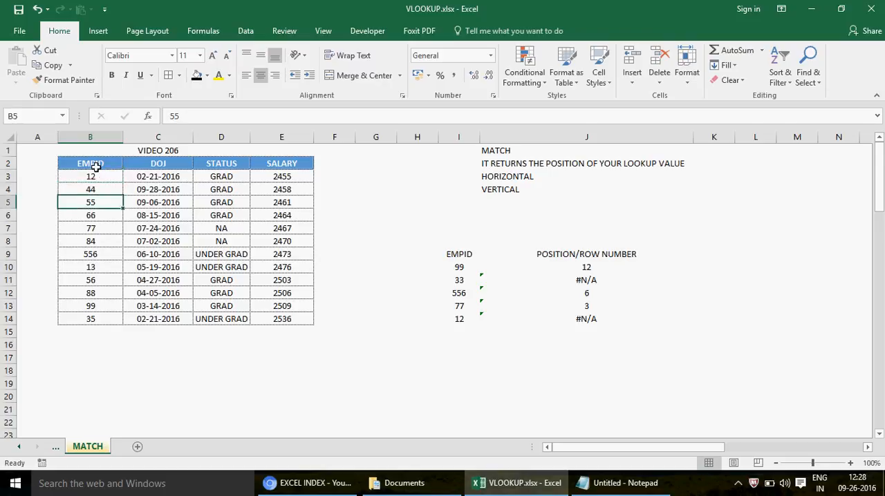
key(Down)
key(Down)
key(Down)
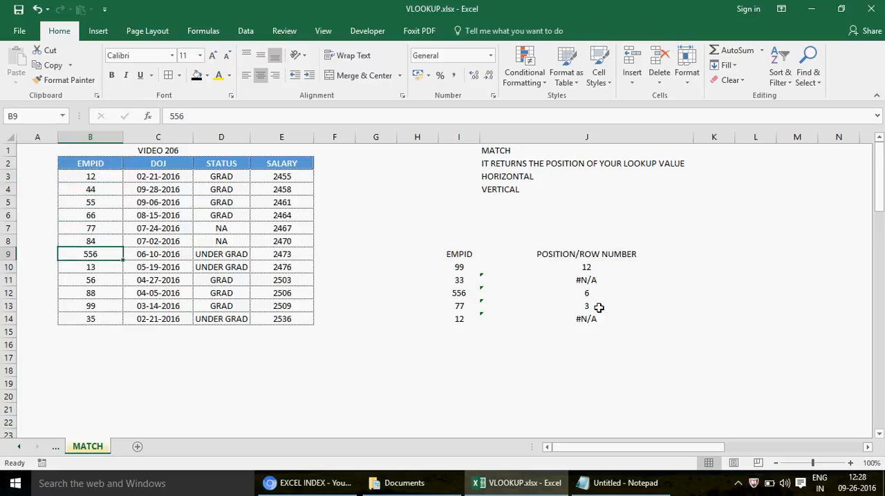
click(578, 297)
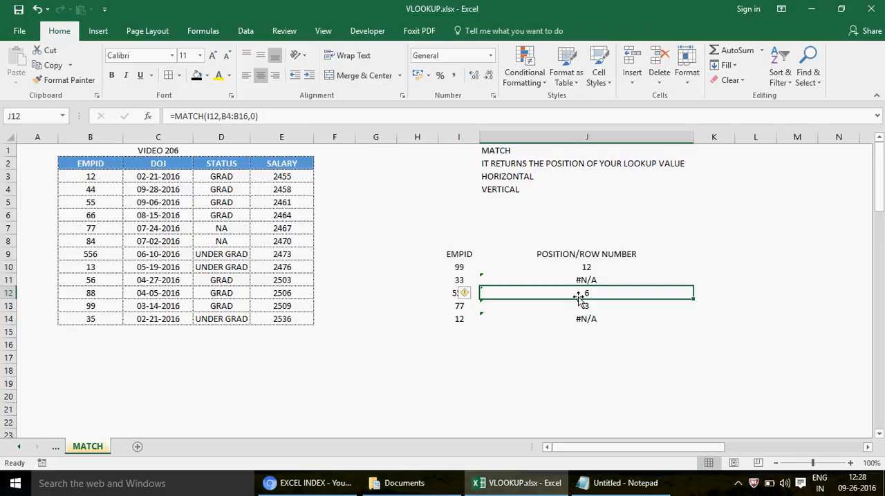
double_click(578, 297)
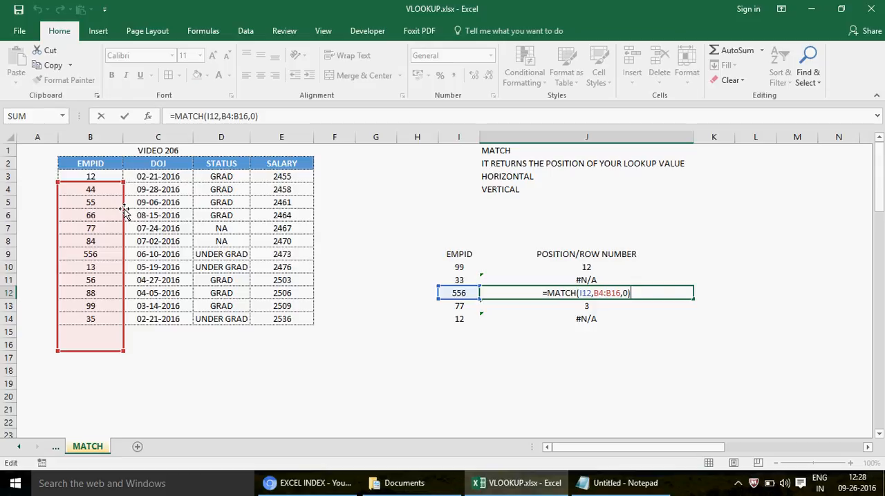
key(Return)
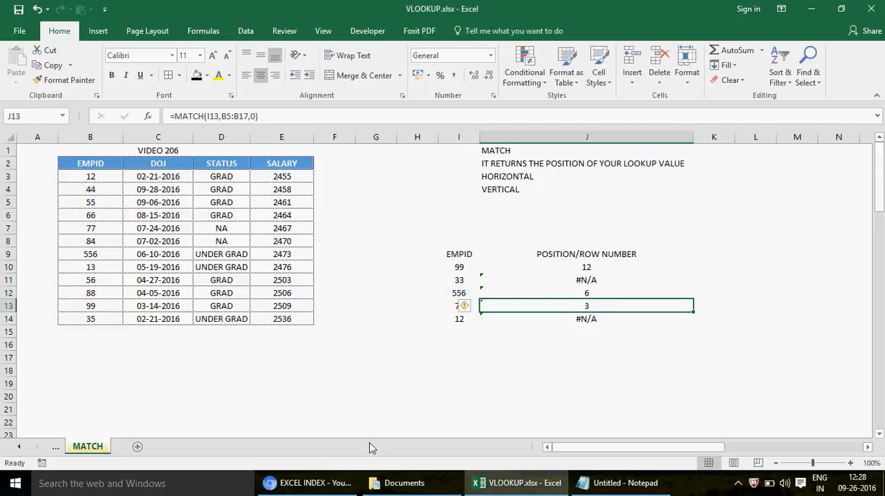
- Switch to the YouTube browser window, look through the EXCEL DEMO VIDEOS -MIS TRAINING playlist, and return to the Excel workbook
mouse_move(335, 485)
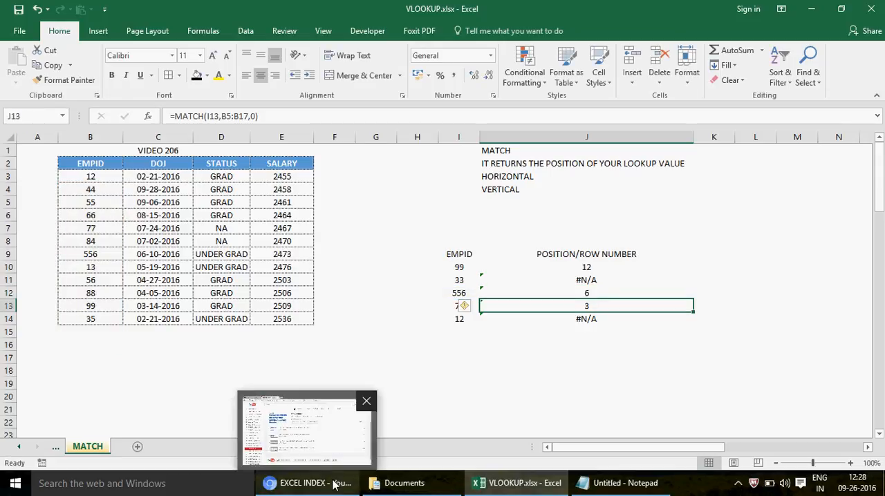
click(337, 484)
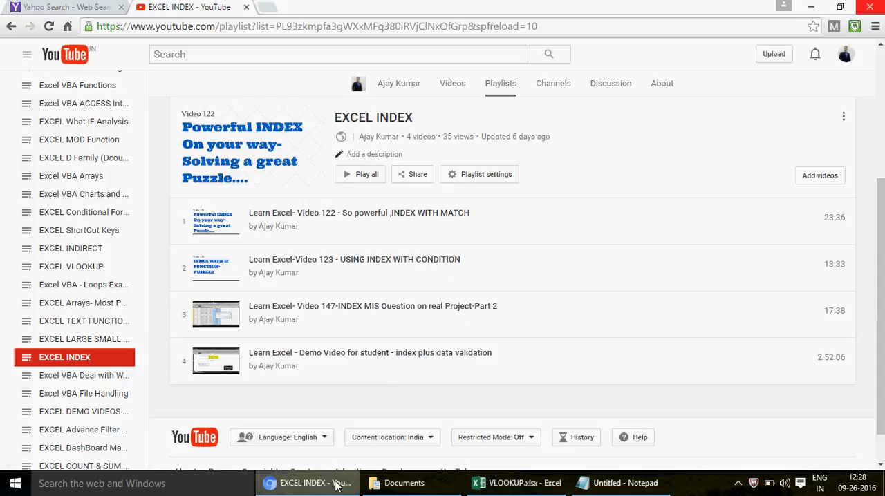
drag(146, 274, 152, 320)
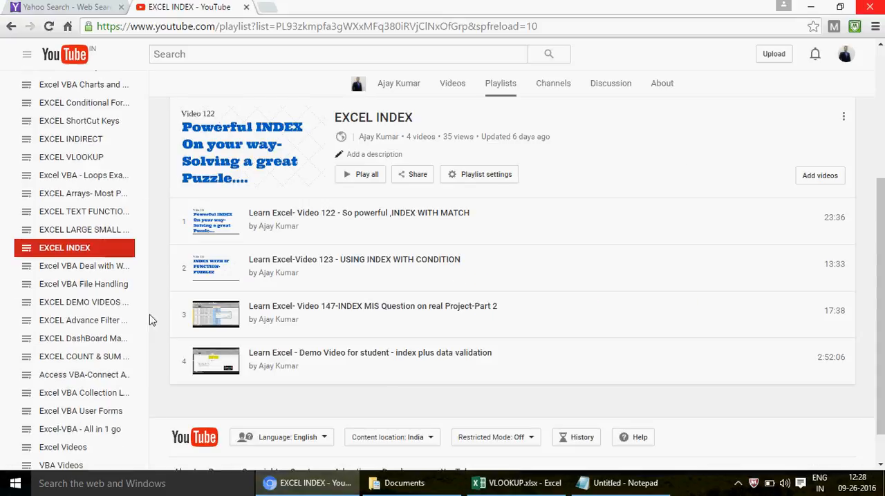
click(86, 309)
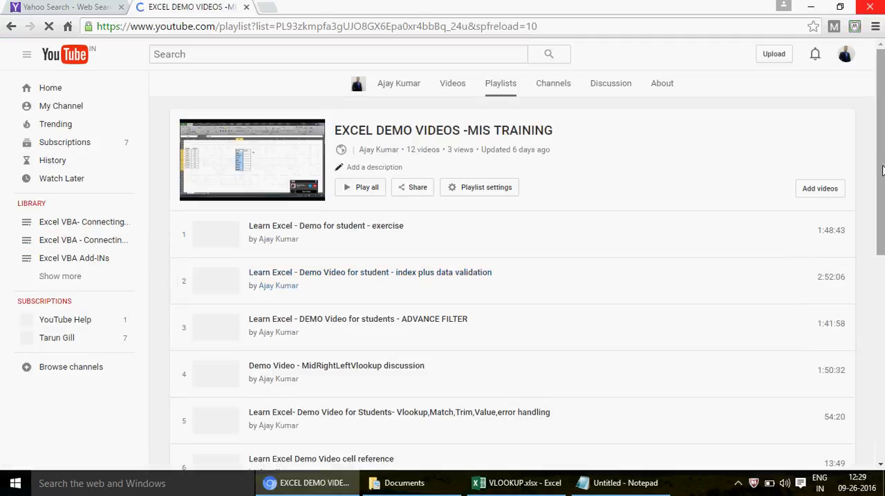
drag(881, 155, 882, 280)
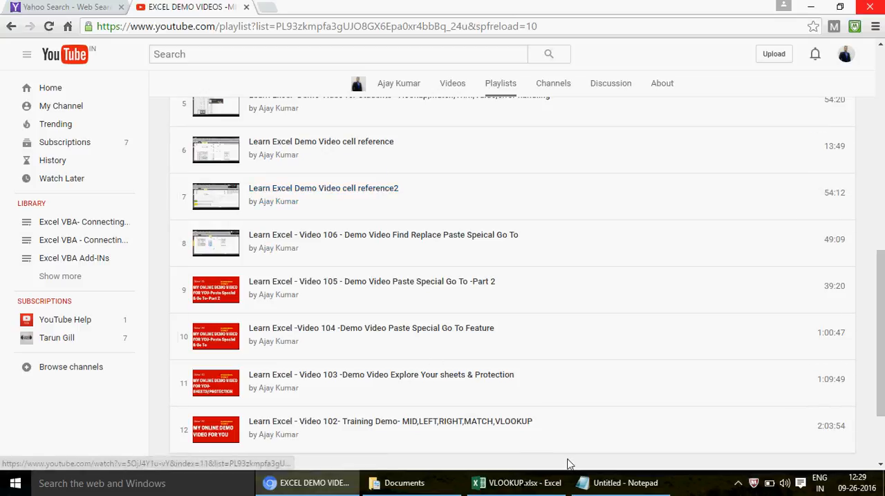
click(537, 487)
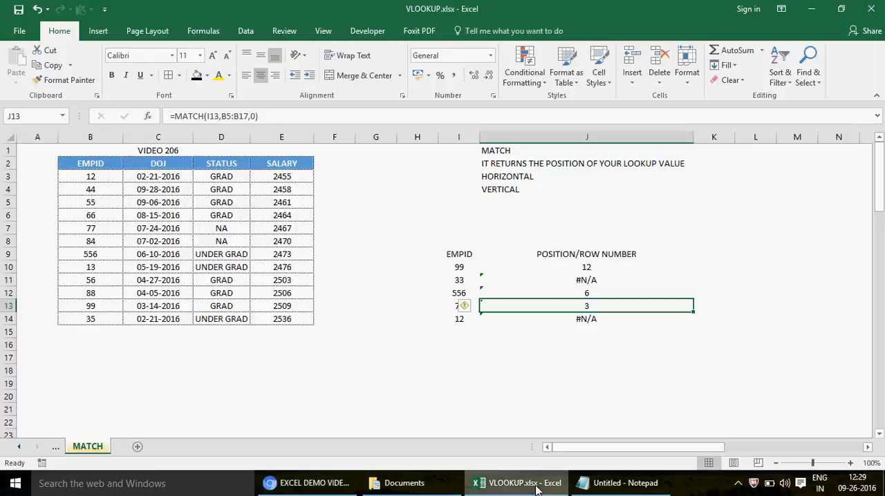
- Inspect the lookup ranges of the MATCH formulas in J10 through J13 one after another
click(586, 267)
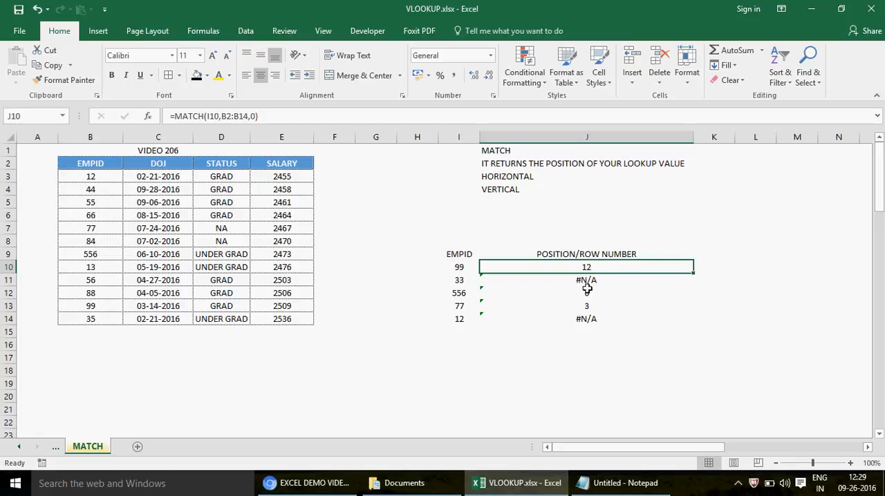
click(242, 118)
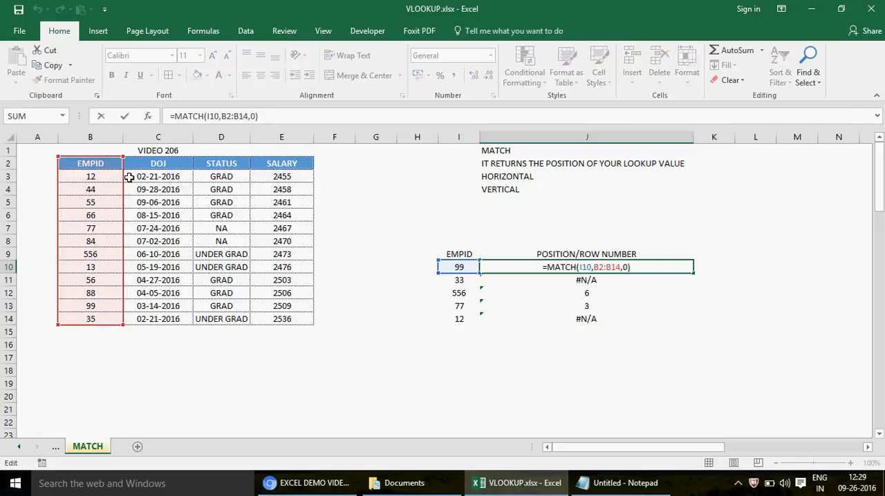
key(Escape)
key(Down)
key(F2)
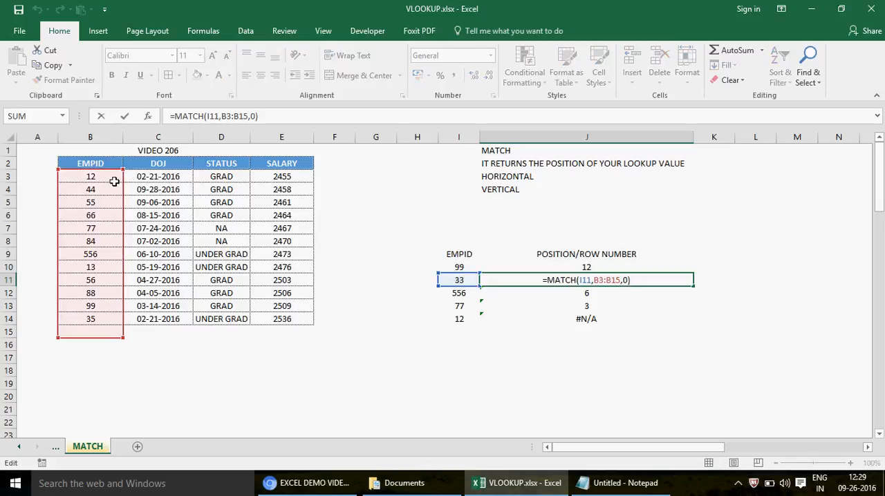
key(Return)
key(F2)
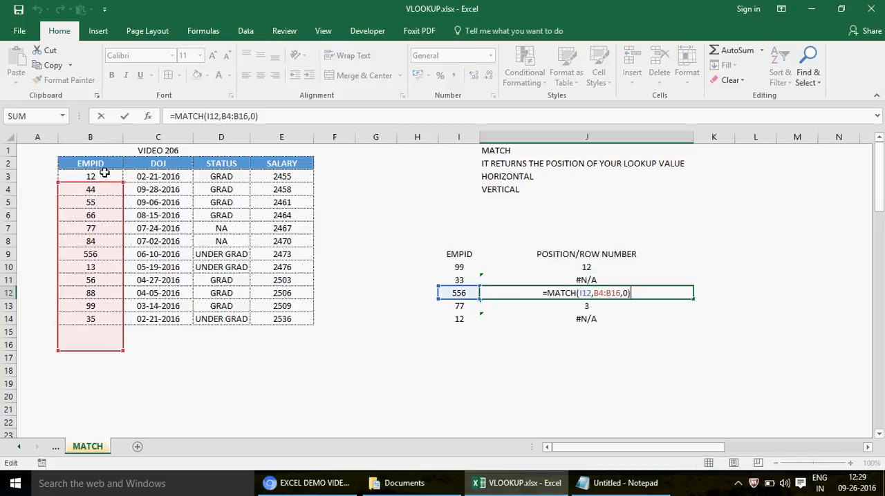
key(Escape)
key(Down)
key(F2)
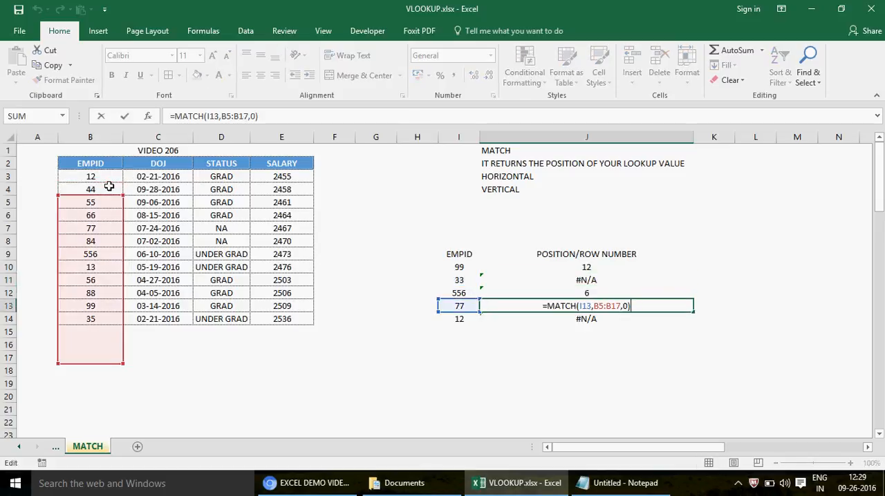
key(Escape)
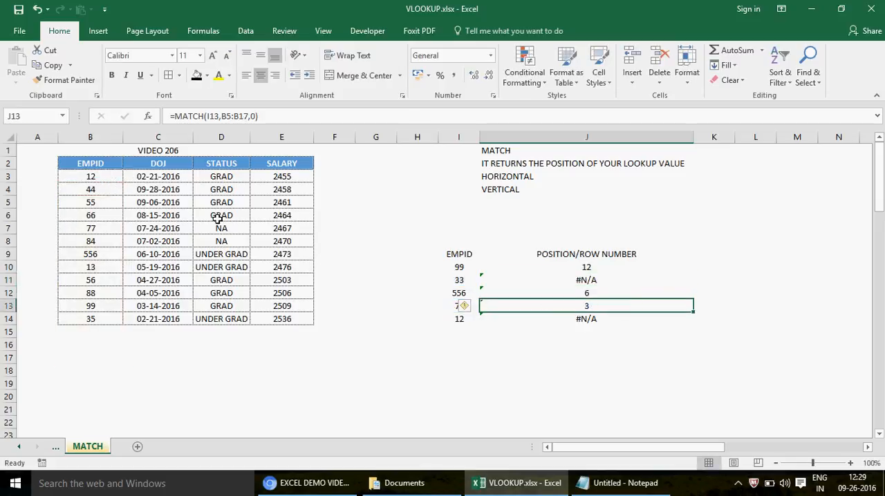
- Try moving the lookup array of J12's formula to B2:B14
click(567, 293)
key(F2)
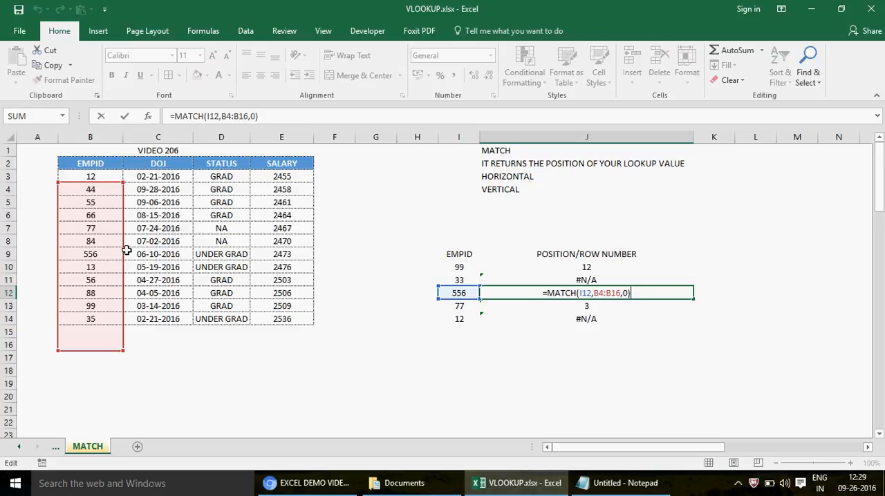
drag(123, 254, 118, 237)
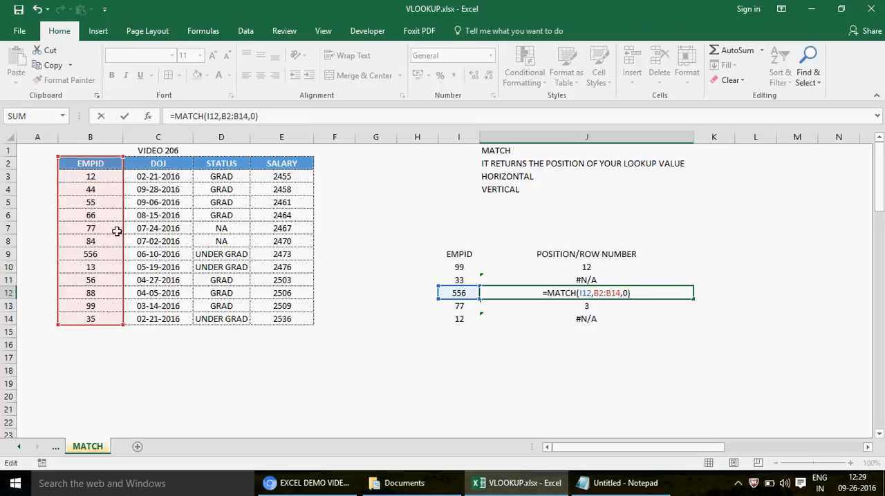
key(ctrl+Return)
- Lock the row references of the lookup array in J10's MATCH formula as B$2:B$14
click(573, 269)
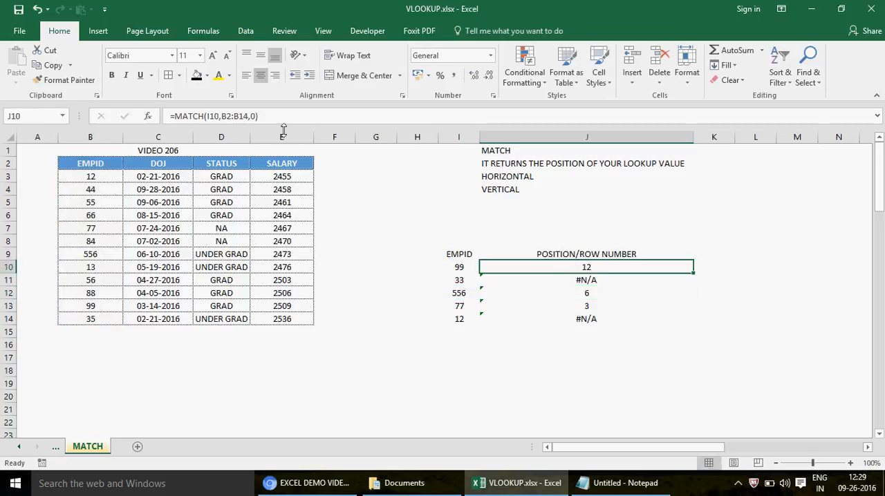
click(234, 118)
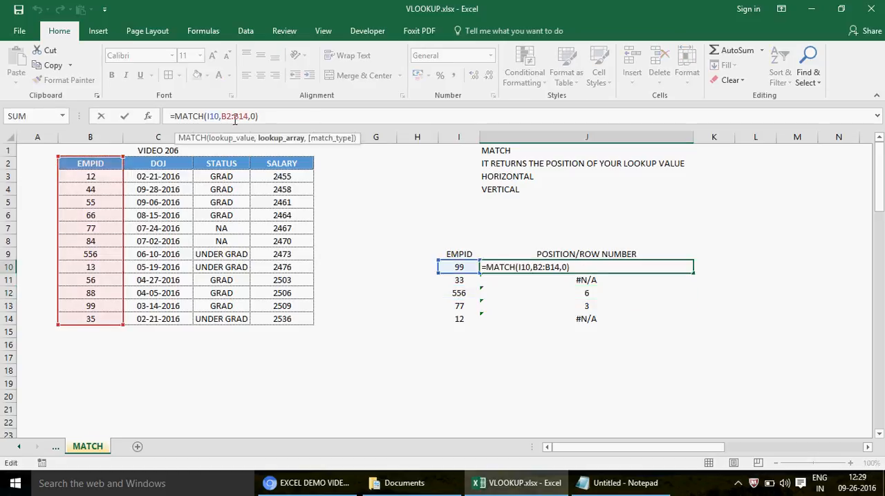
click(228, 116)
text($)
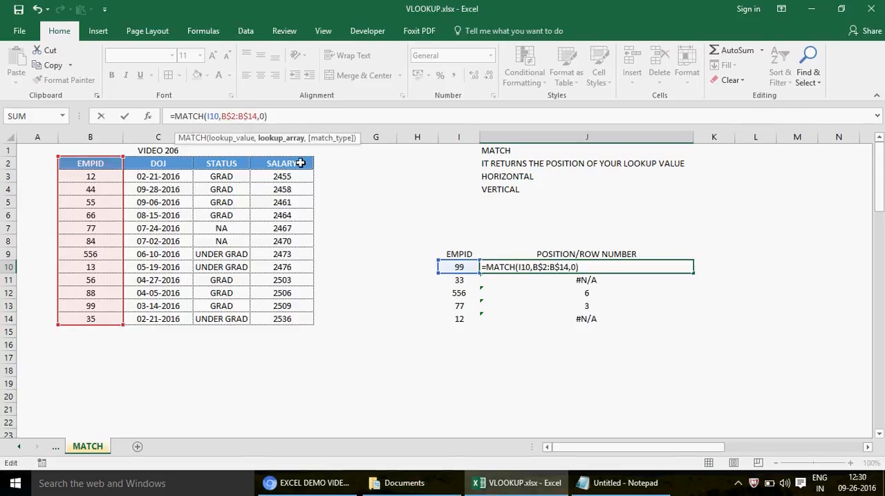
key(Return)
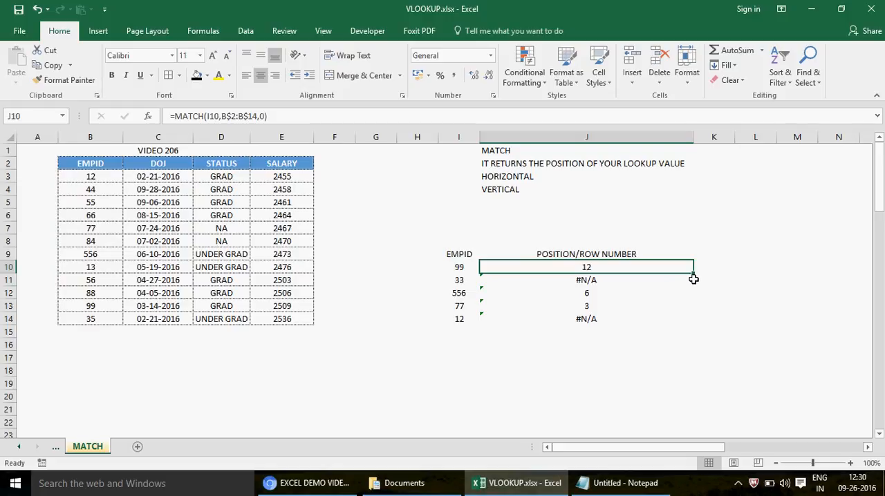
- Copy J10's corrected formula down through J14 and check the formulas in J11 and J13
drag(693, 277, 689, 331)
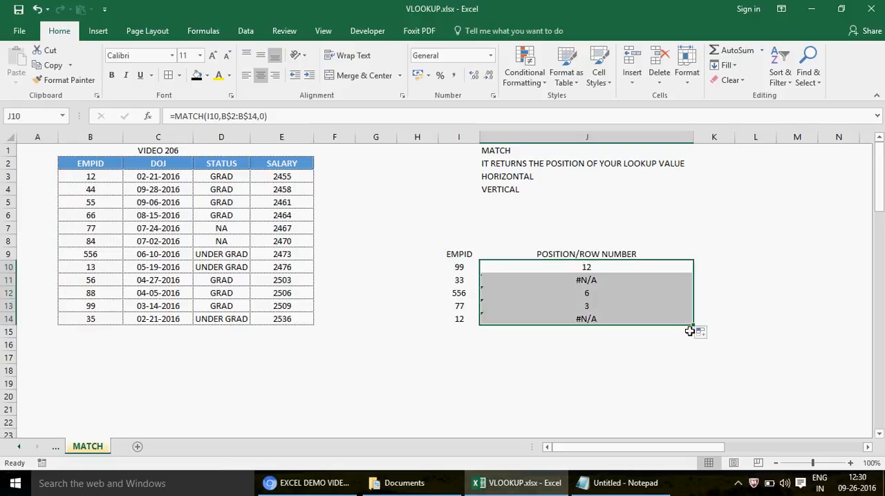
click(575, 278)
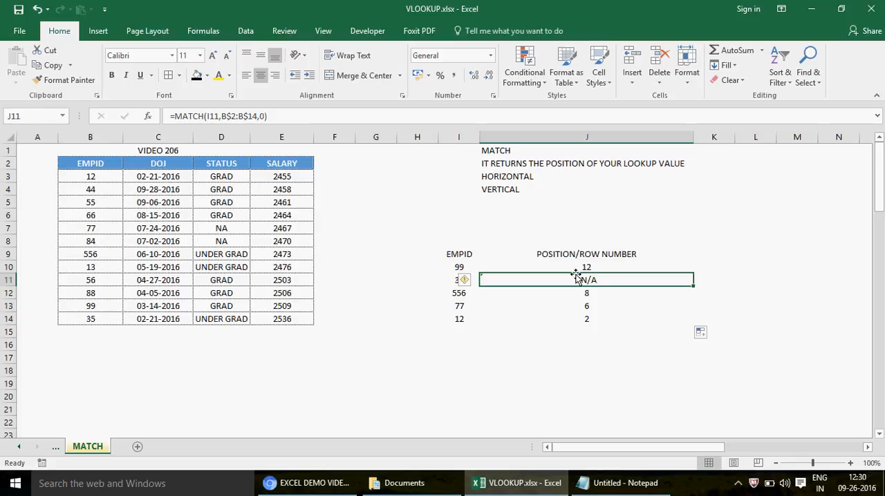
click(543, 306)
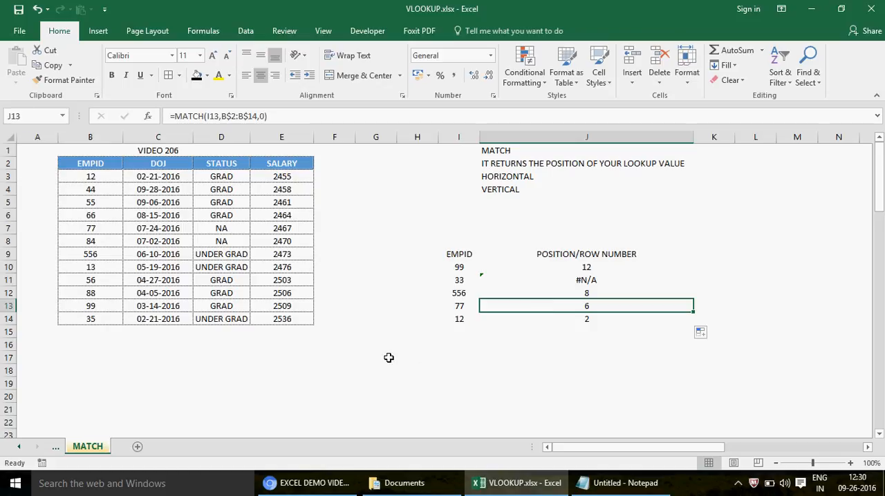
- Enter the labels DOJ, SALARY and EMPID in cells I19 through I21
click(462, 383)
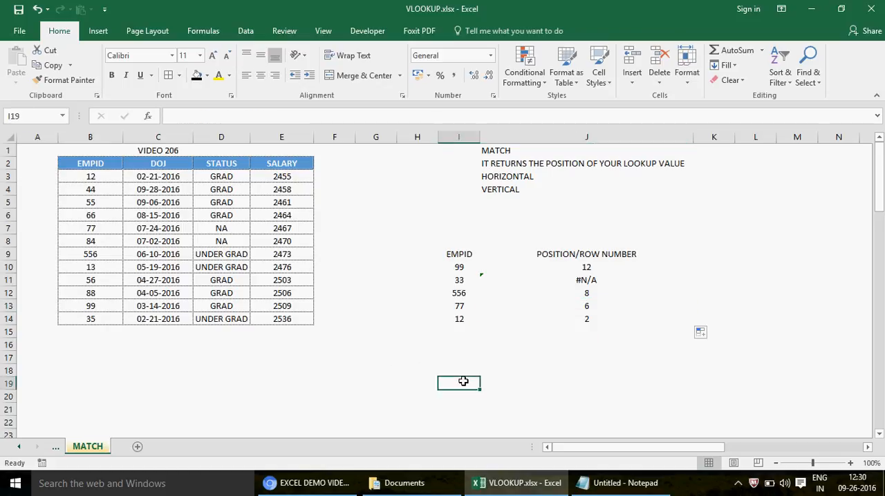
text(DOJ)
key(Return)
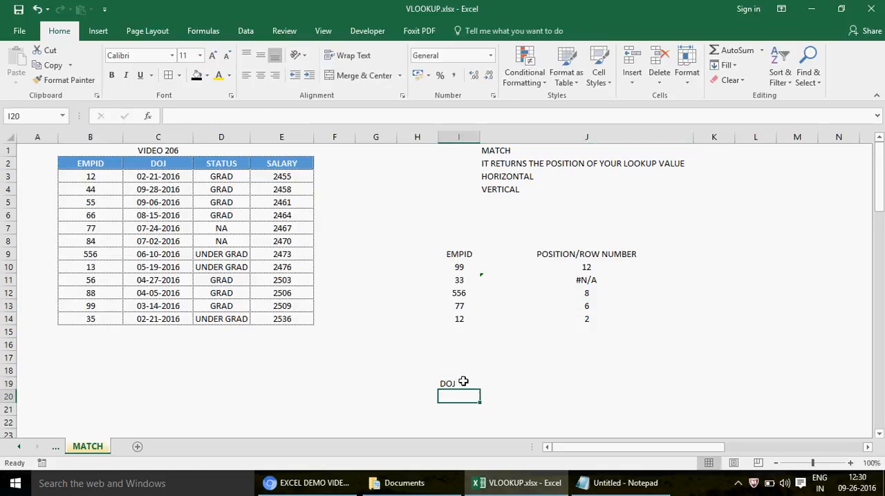
text(SALARY)
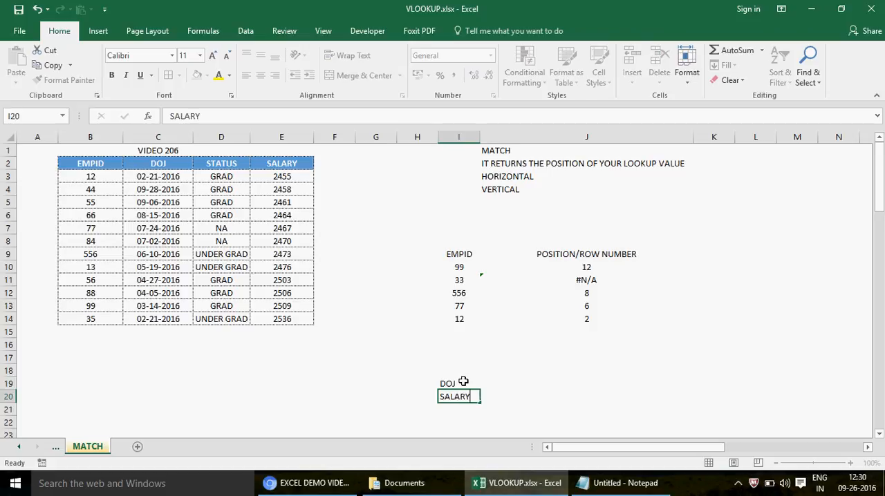
key(Return)
text(EMP)
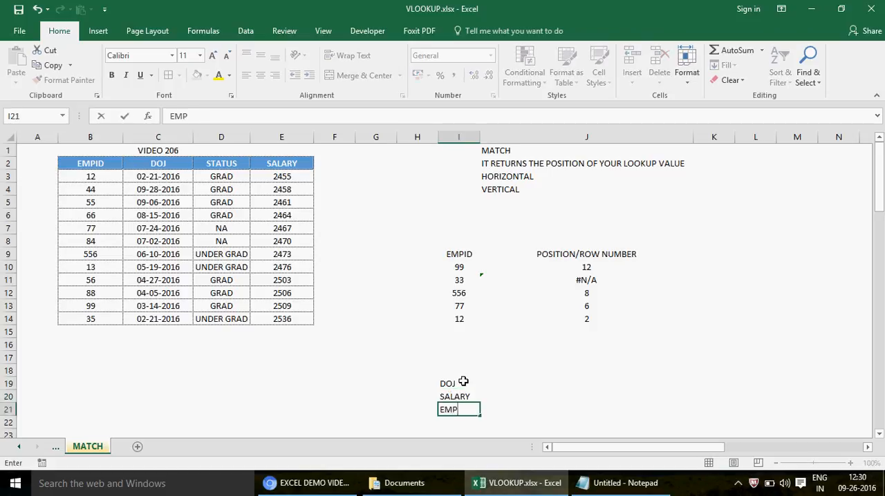
text(ID)
key(Return)
click(502, 382)
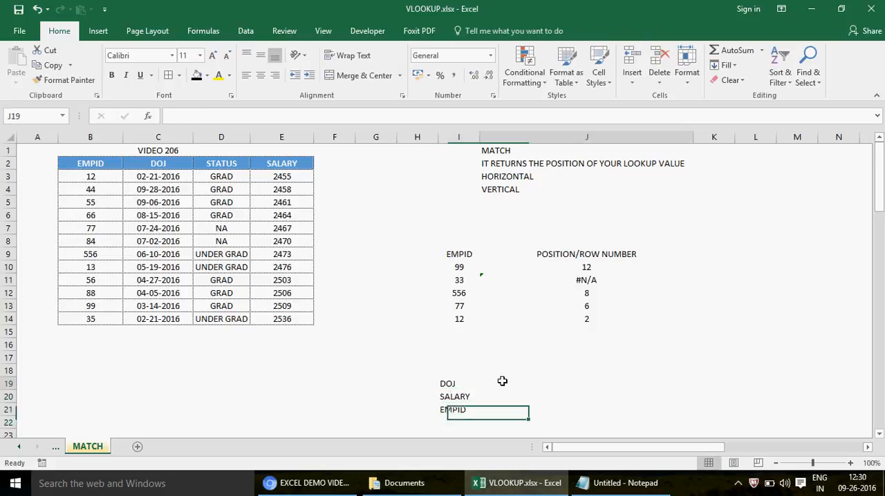
key(Down)
key(Down)
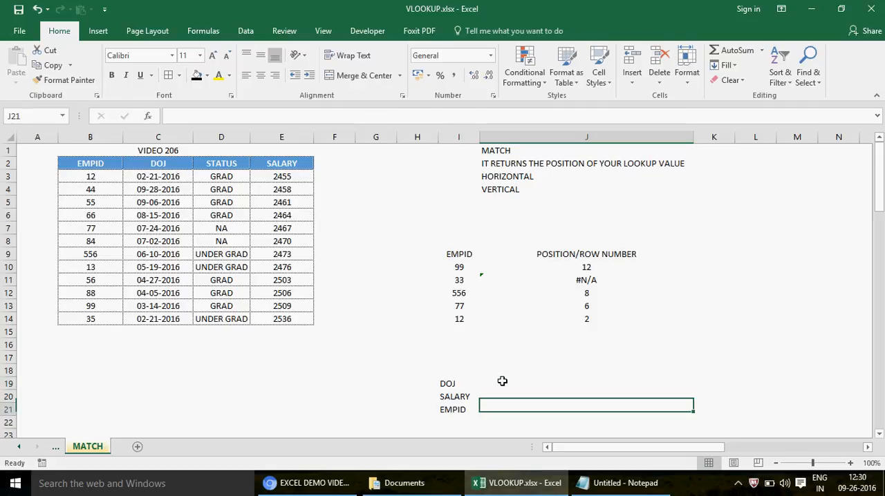
key(Up)
key(Up)
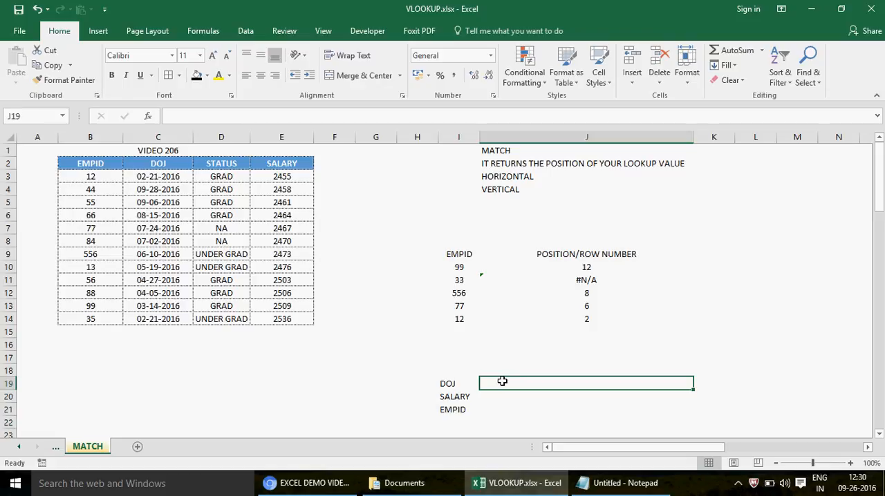
click(450, 384)
key(shift+Down)
key(shift+Down)
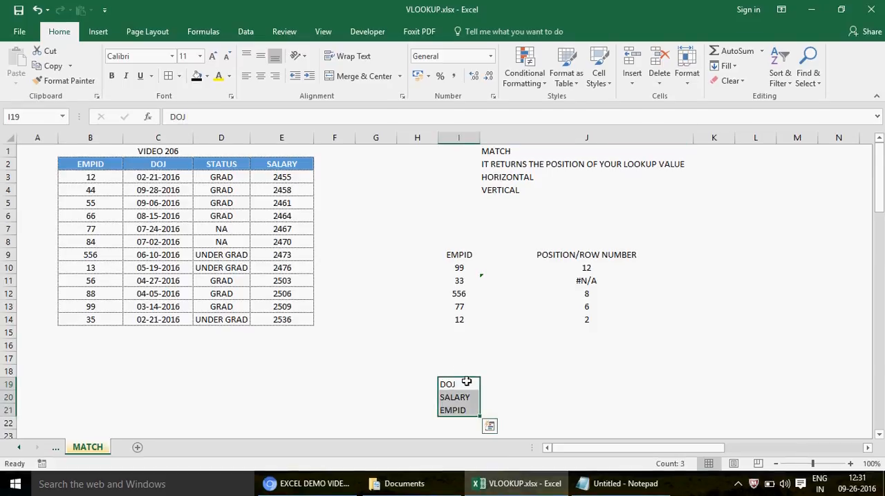
- Add the headings ITEM in I18 and POSITION in J18 above the label list
click(458, 372)
text(ITEM)
key(Return)
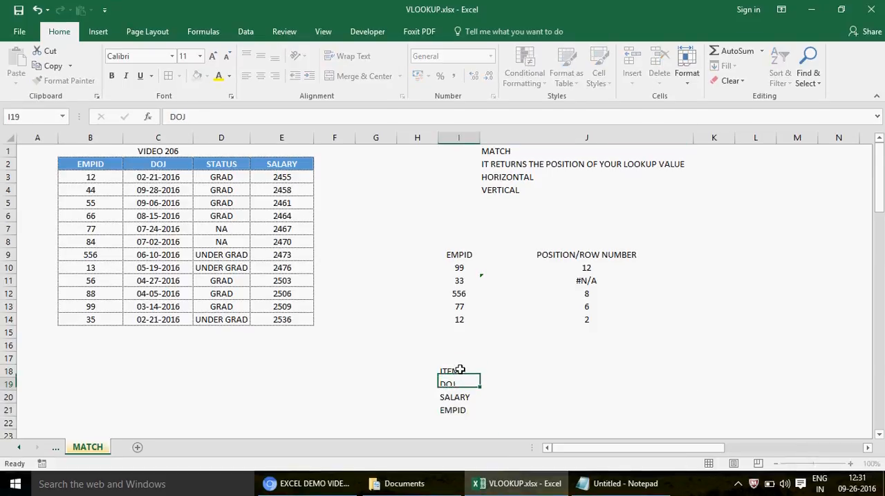
key(Up)
key(Right)
text(P)
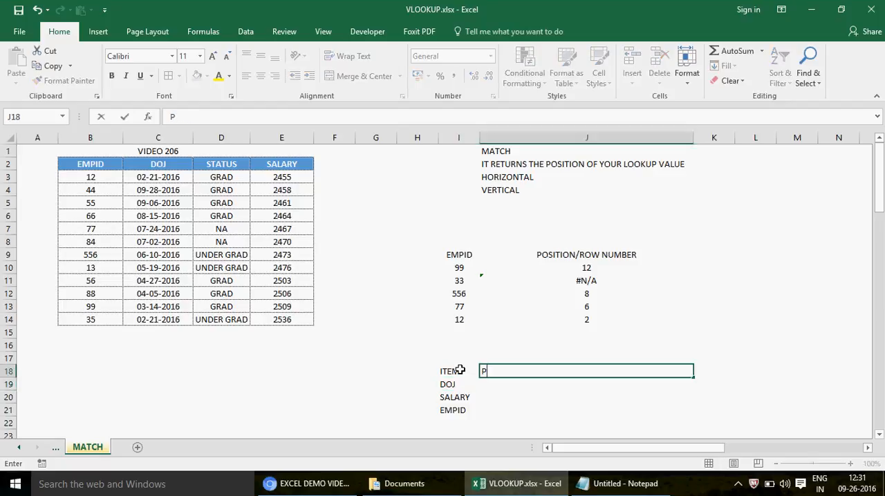
text(OSITION)
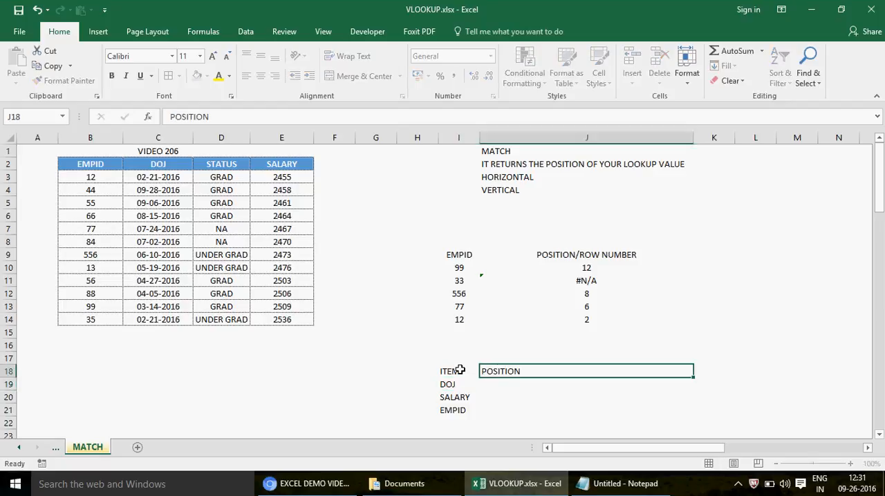
key(Return)
- Examine the horizontal order of the table headers across B2:E2
click(87, 164)
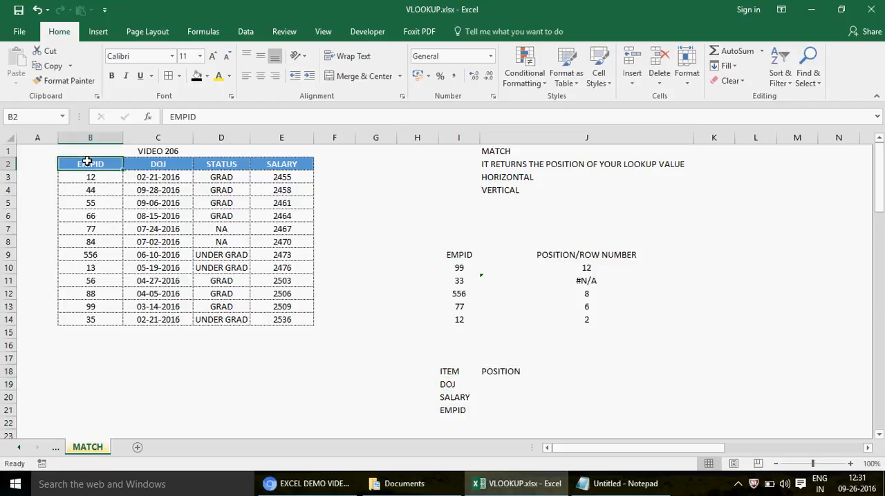
key(Right)
key(Right)
key(Right)
key(Right)
key(Left)
key(Left)
key(Left)
key(Left)
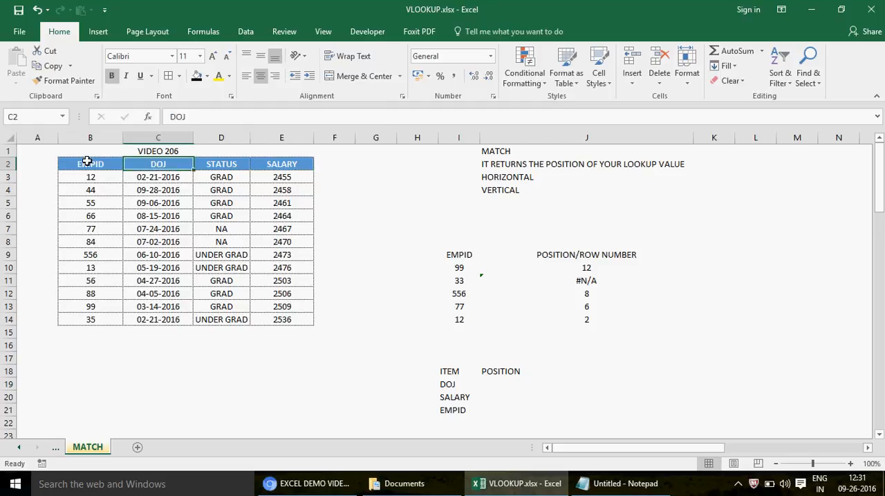
key(shift+Right)
key(shift+Right)
key(shift+Right)
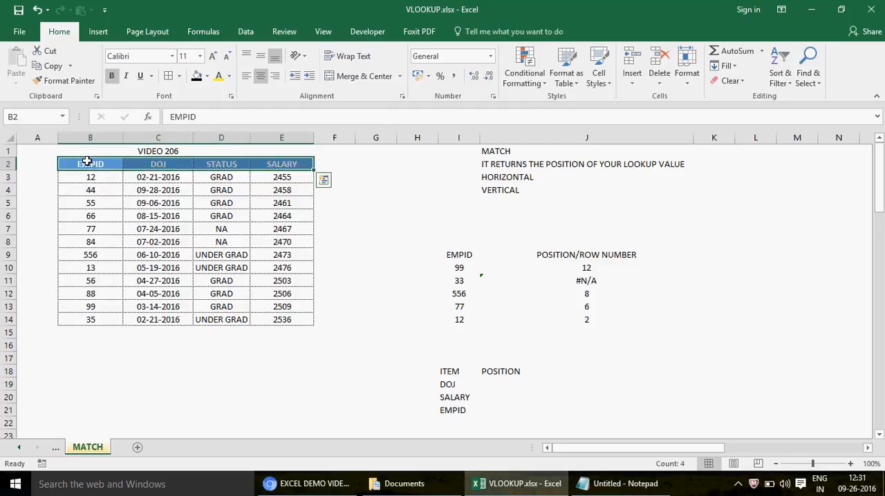
- Enter =MATCH(I19,B2:E2,0) in J19 to find the position of DOJ in the header row
click(502, 381)
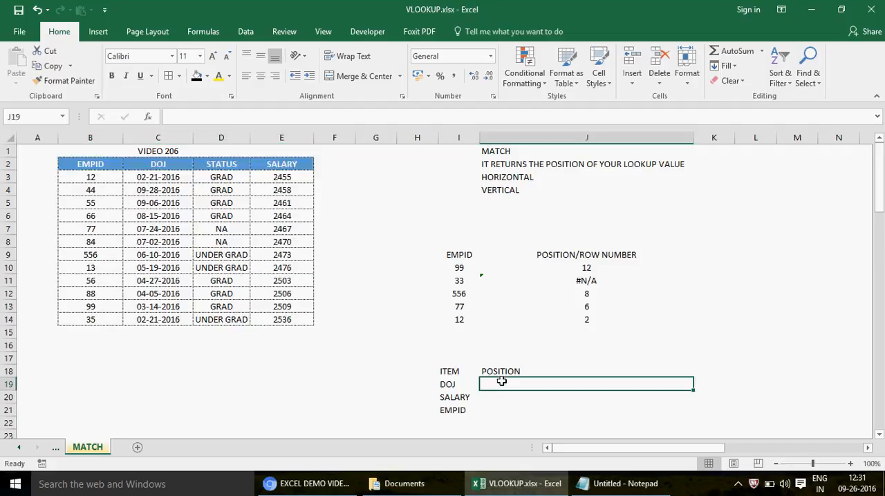
text(=MATCH)
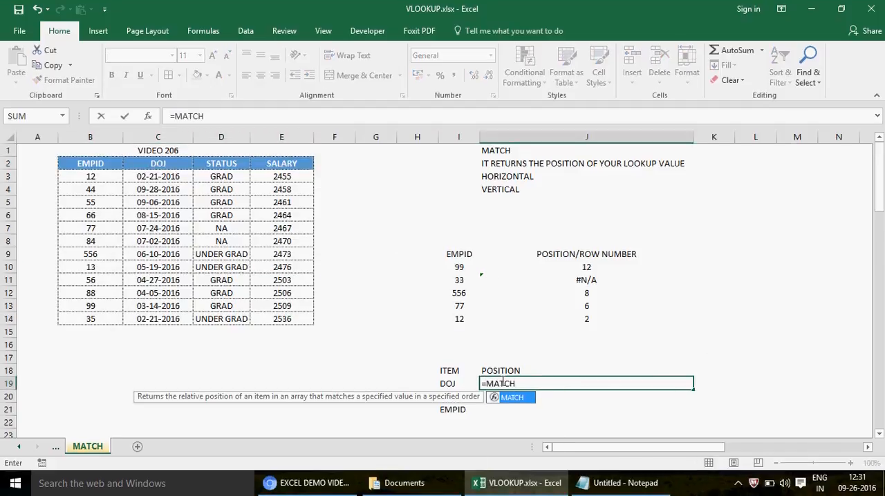
text(()
click(435, 384)
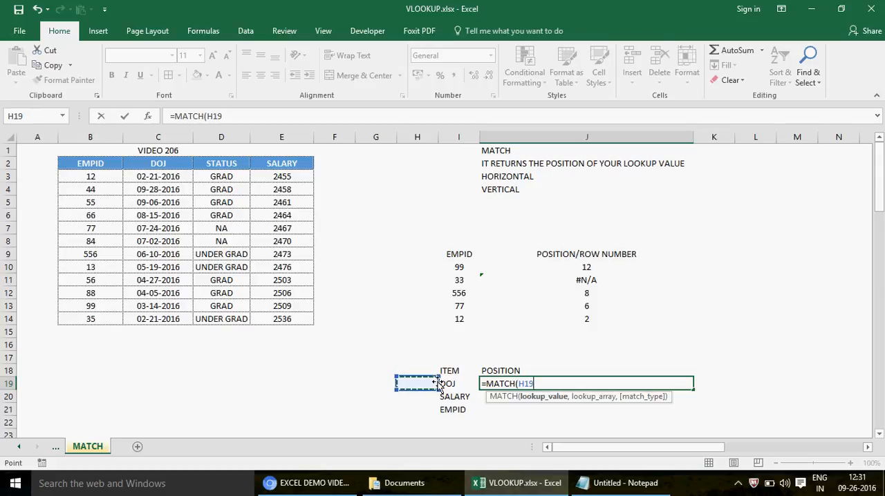
key(Right)
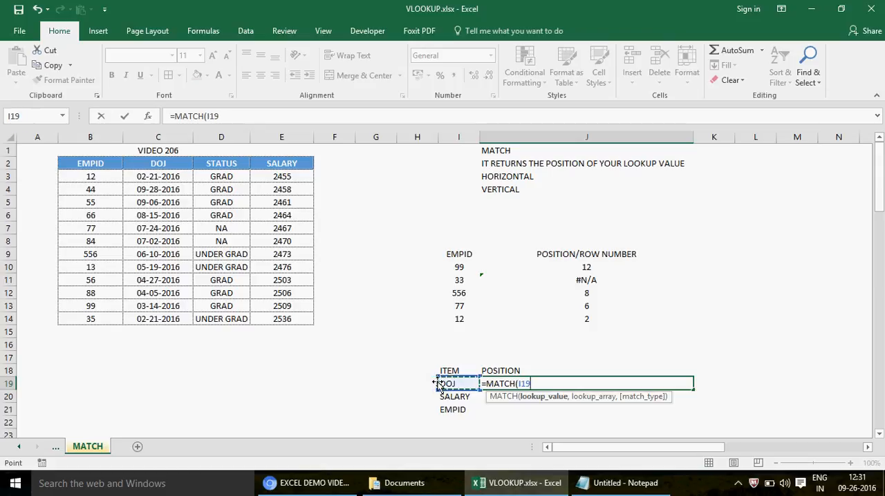
text(,)
click(97, 164)
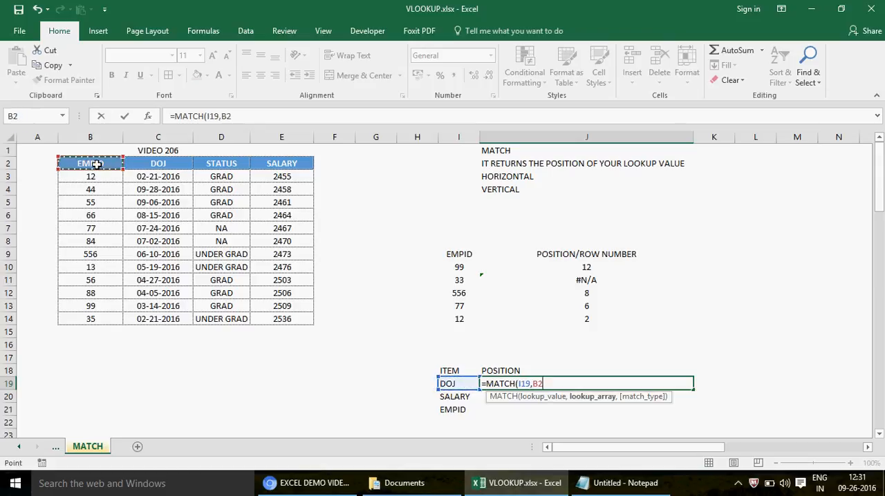
drag(97, 164, 285, 170)
text(,)
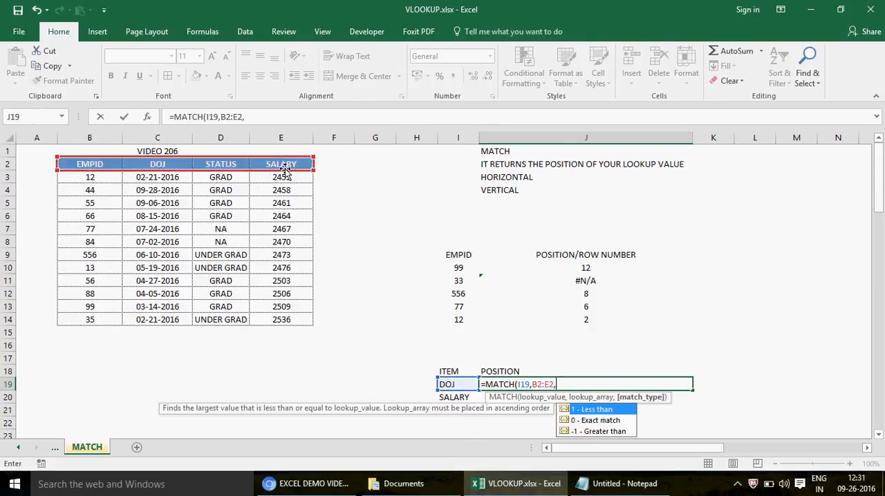
text(0))
key(ctrl+Return)
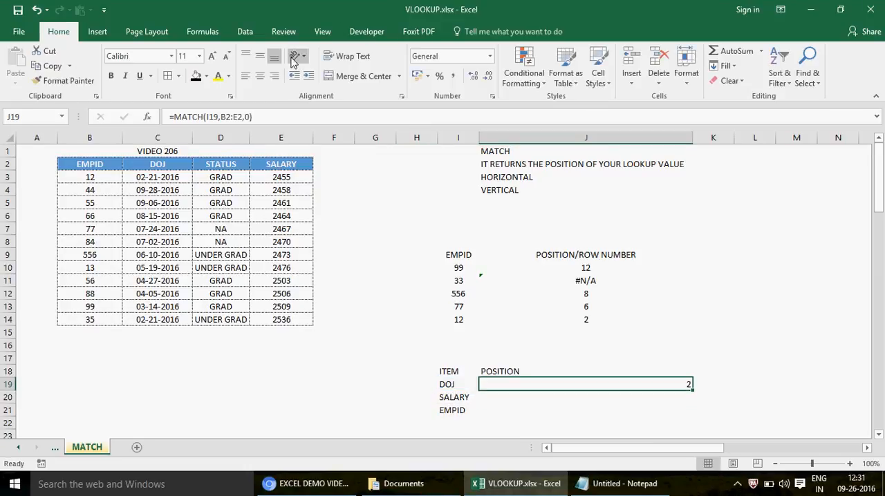
- Centre the result in J19 and check it against the place of the DOJ header in the table
click(260, 75)
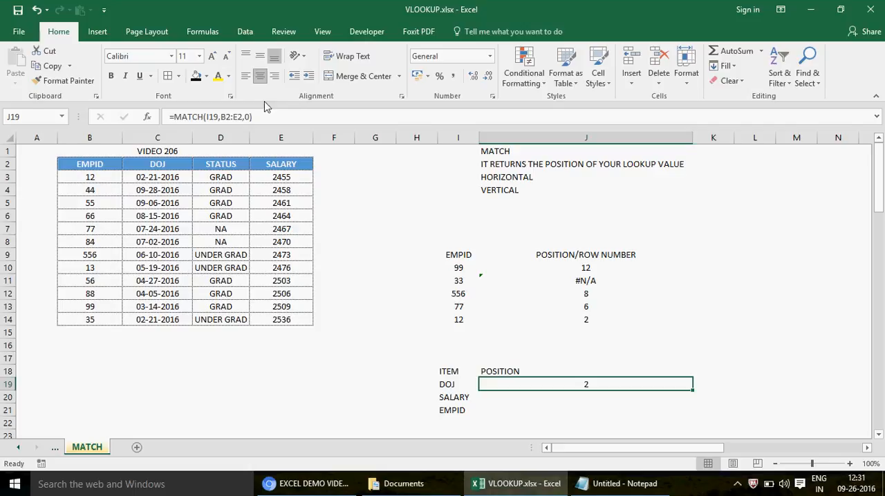
click(146, 162)
click(121, 163)
click(148, 163)
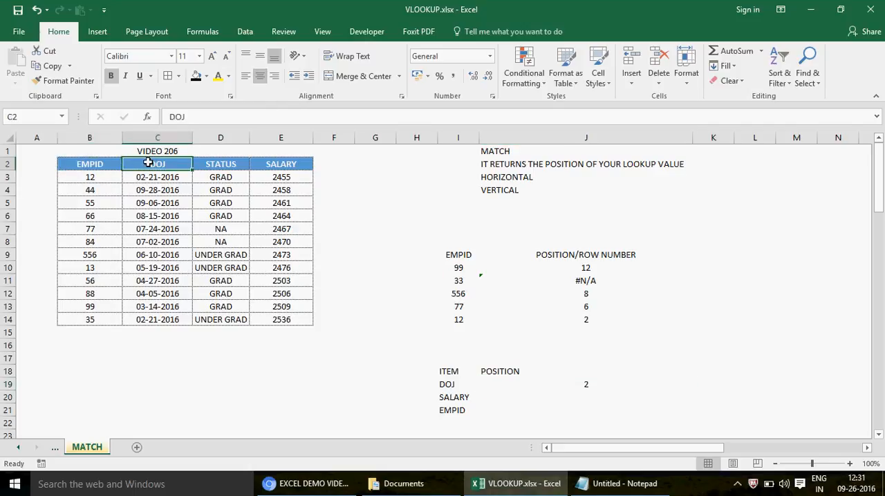
- Extend the heading in J18 to read POSITION/COLUMN NUM
click(511, 370)
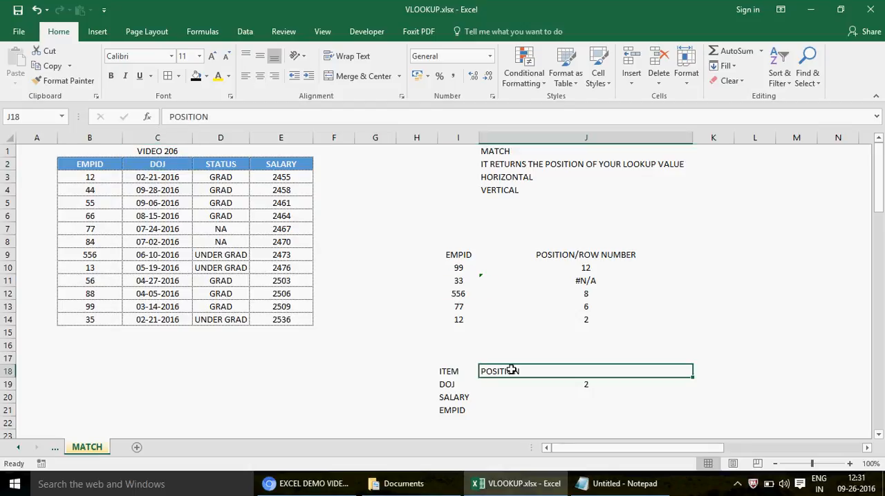
click(255, 116)
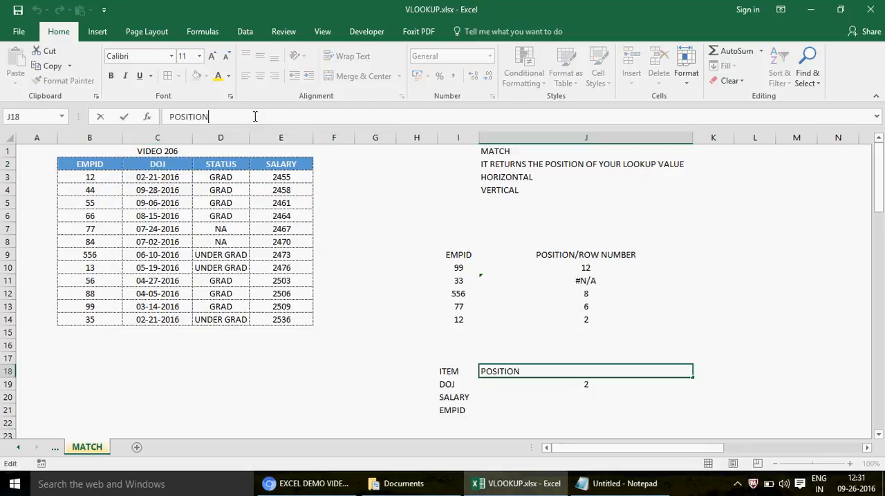
text(/COLUMN NUM)
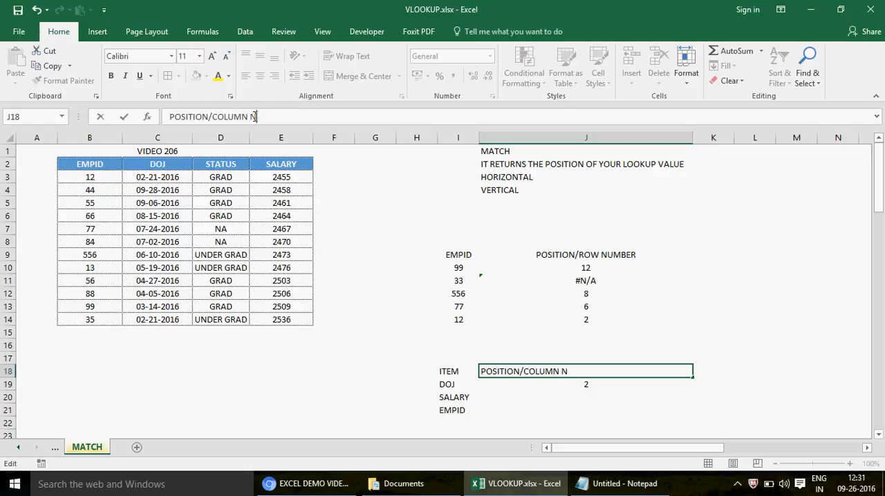
key(Return)
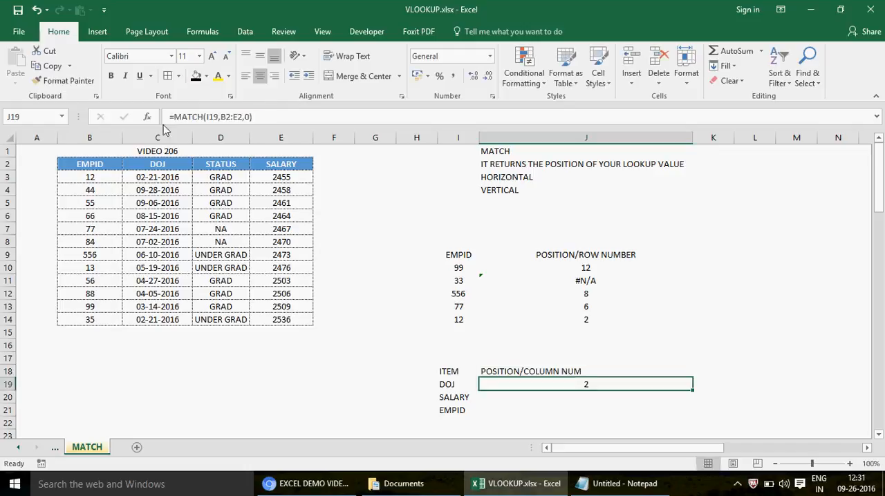
- Review the header range B2:E2, copy J19's MATCH formula down to J20 and inspect the copy's lookup array
click(99, 165)
click(161, 162)
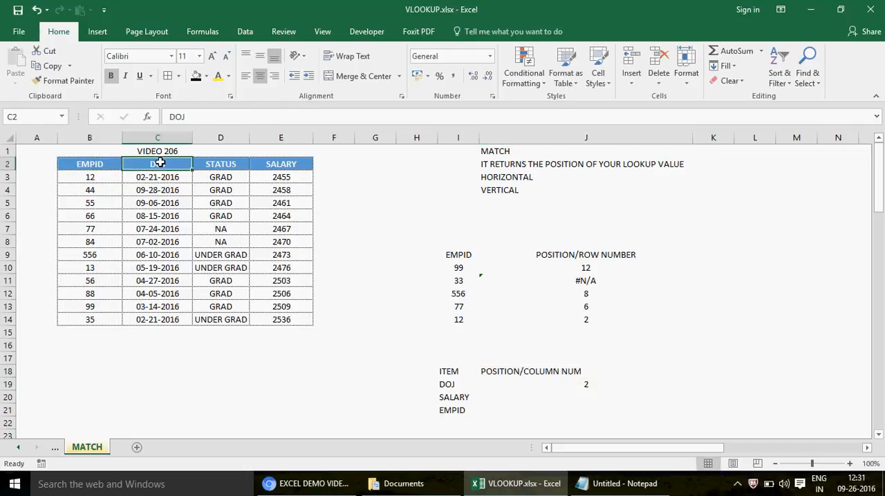
click(85, 160)
shift+click(295, 168)
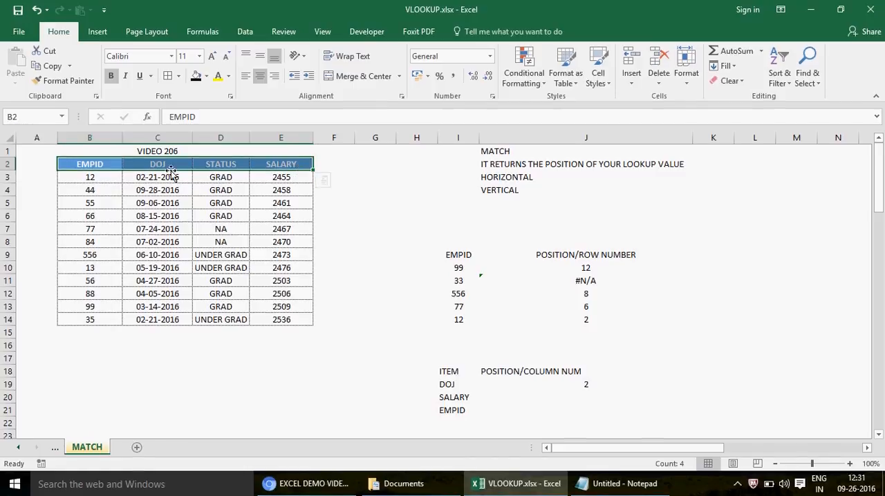
click(537, 381)
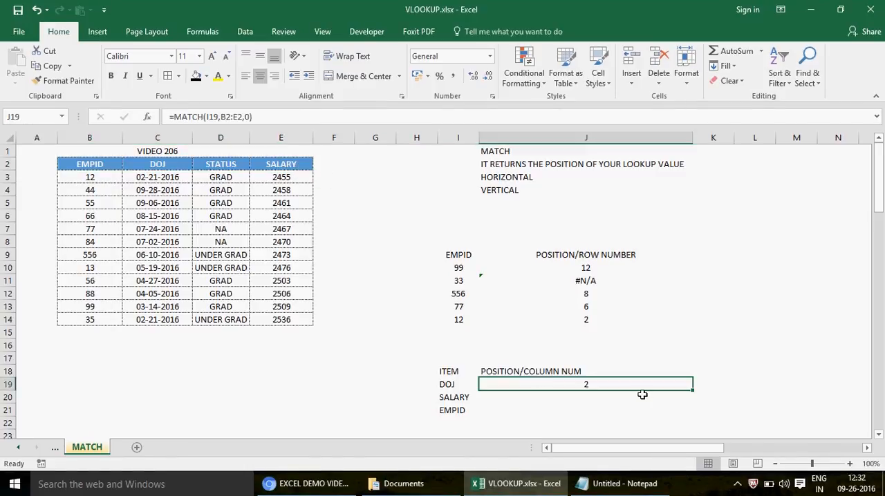
drag(694, 392, 695, 407)
click(595, 398)
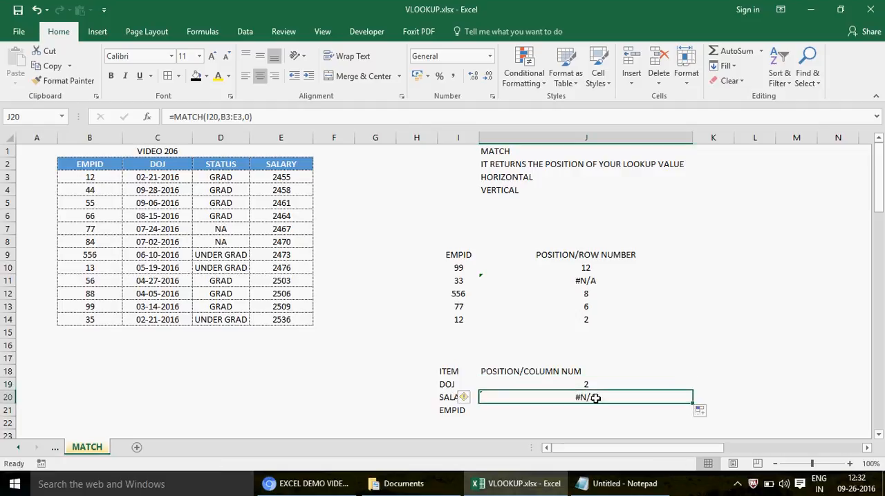
double_click(595, 398)
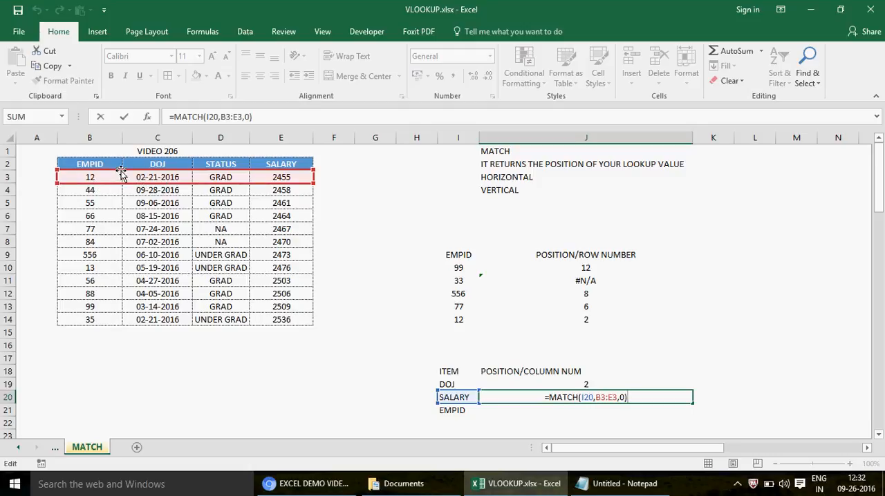
key(ctrl+Return)
- Make both ends of the B2:E2 lookup array in J19's MATCH formula absolute references
key(Up)
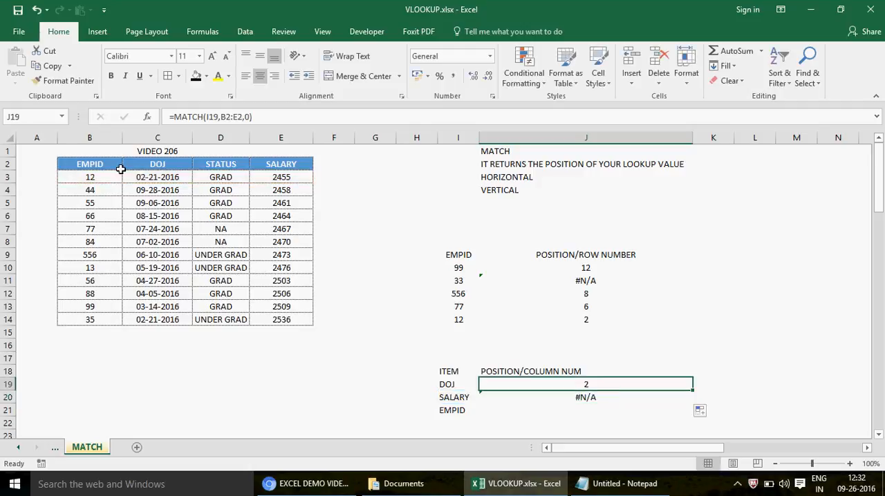
click(224, 119)
key(F4)
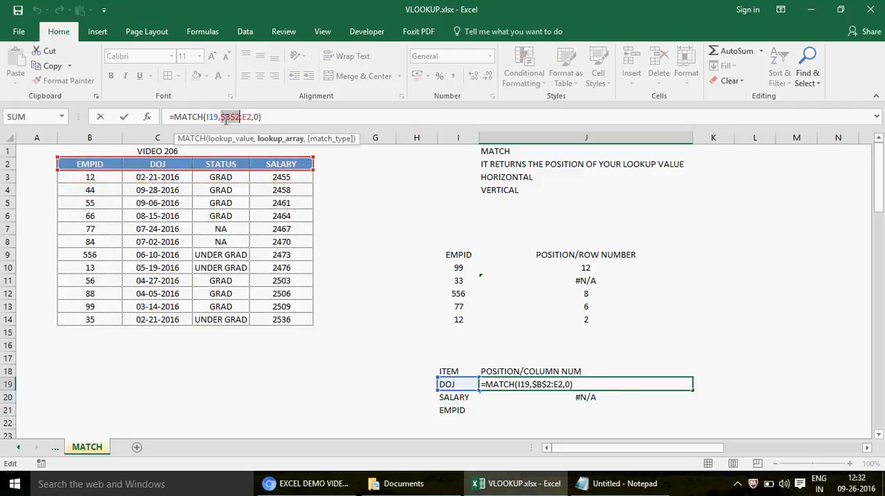
click(247, 117)
key(F4)
key(Return)
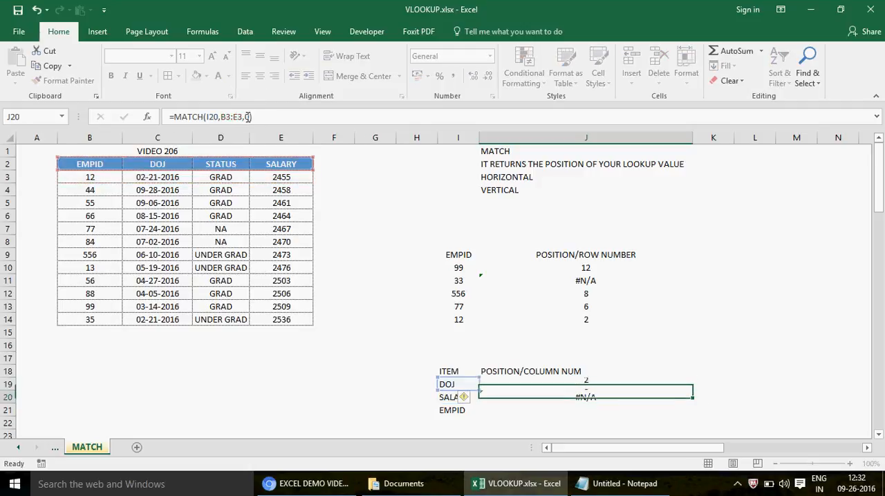
- Copy J19's MATCH formula with its locked lookup array into J20:J21 for the remaining items
key(Right)
key(Left)
key(Up)
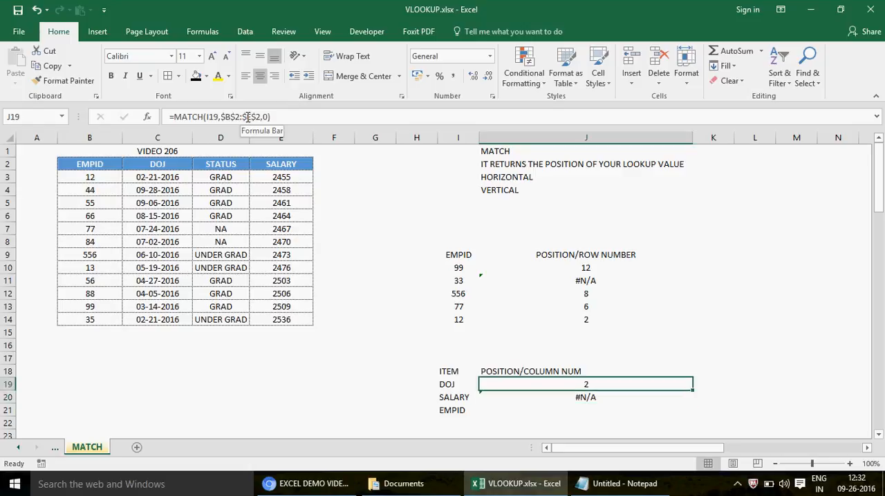
key(ctrl+c)
key(Down)
key(shift+Down)
key(ctrl+v)
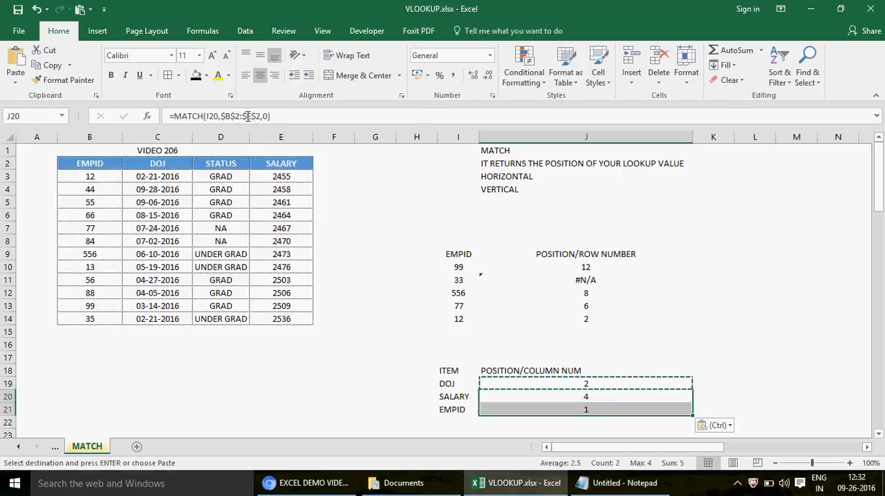
- Check each item in I19:I21 against the column position returned beside it
key(Down)
key(Left)
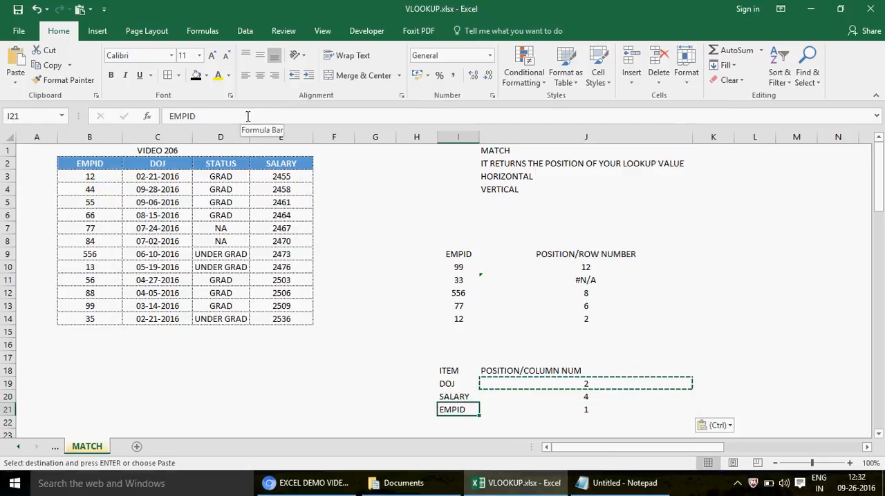
key(Right)
key(Left)
key(Up)
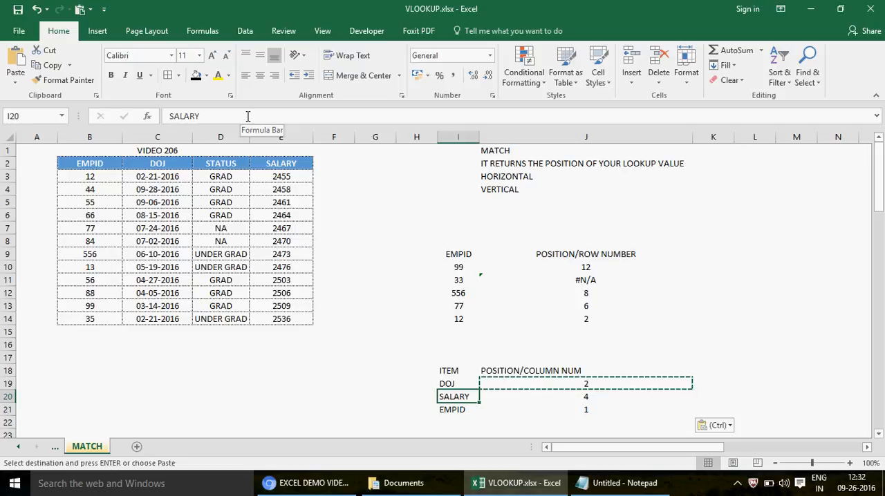
key(Right)
key(Left)
key(Up)
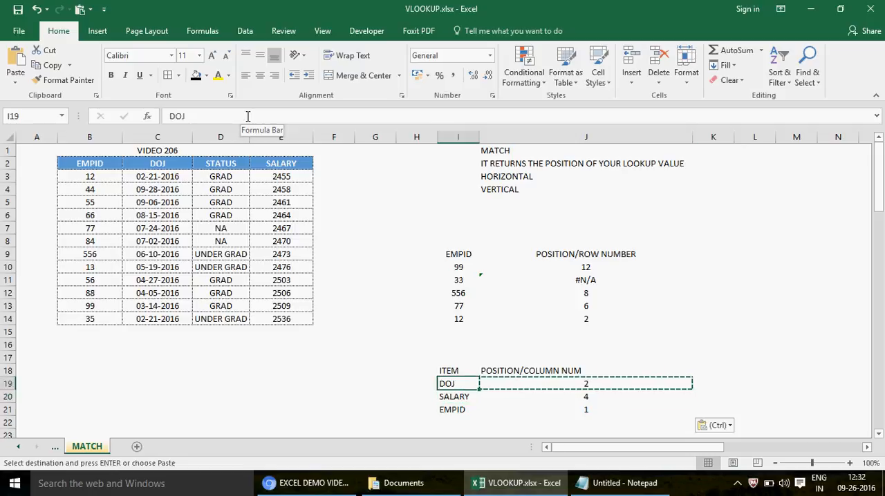
key(Down)
key(Down)
key(Down)
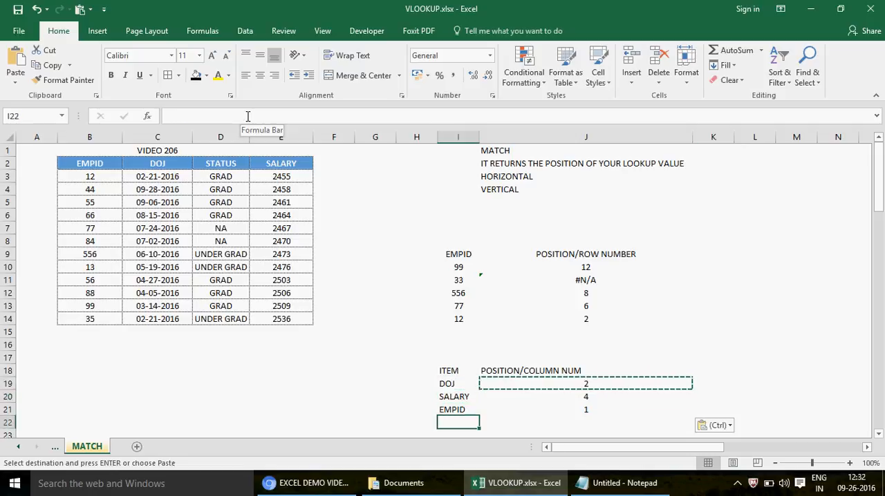
- Replace the lookup item in I21 with STATUS
key(Up)
key(Escape)
text(STATUS)
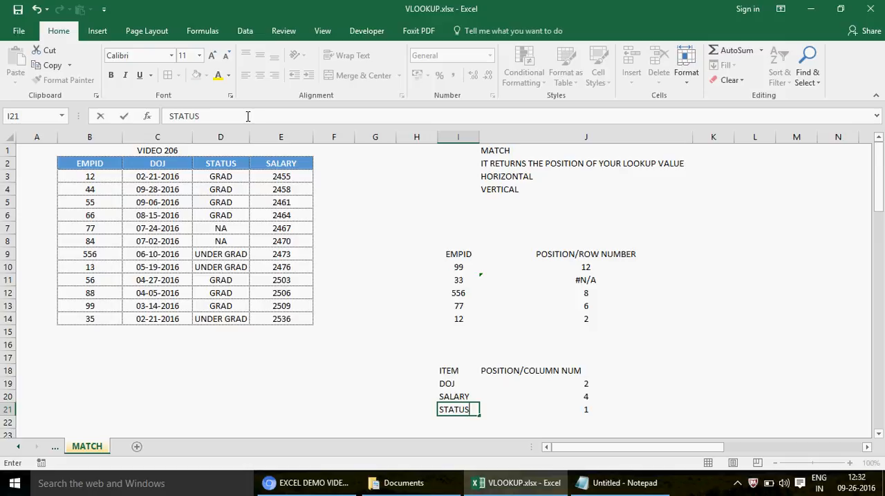
key(Return)
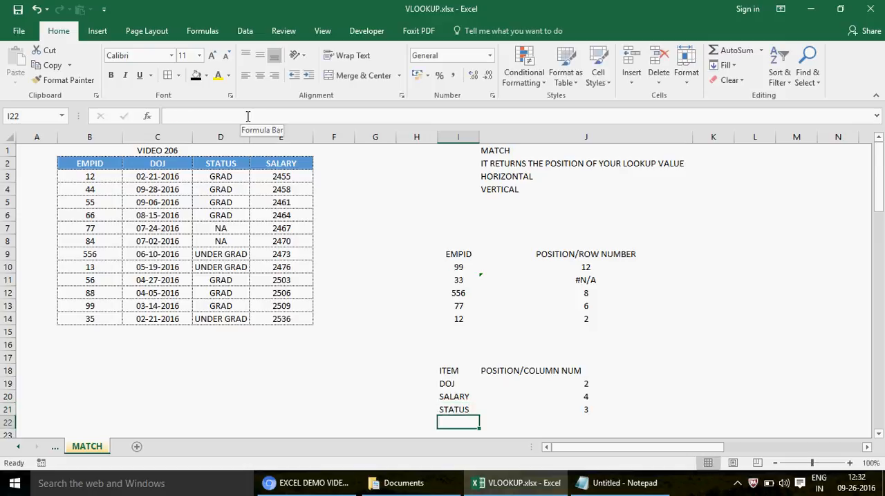
- Review the STATUS result, J19's MATCH formula and the B2:E2 header range it searches
key(Up)
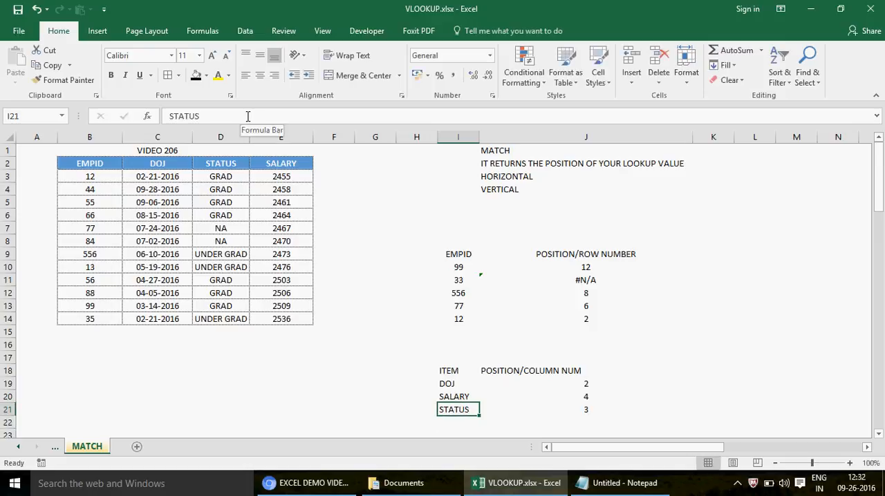
key(Down)
key(Up)
key(Up)
key(Right)
key(Up)
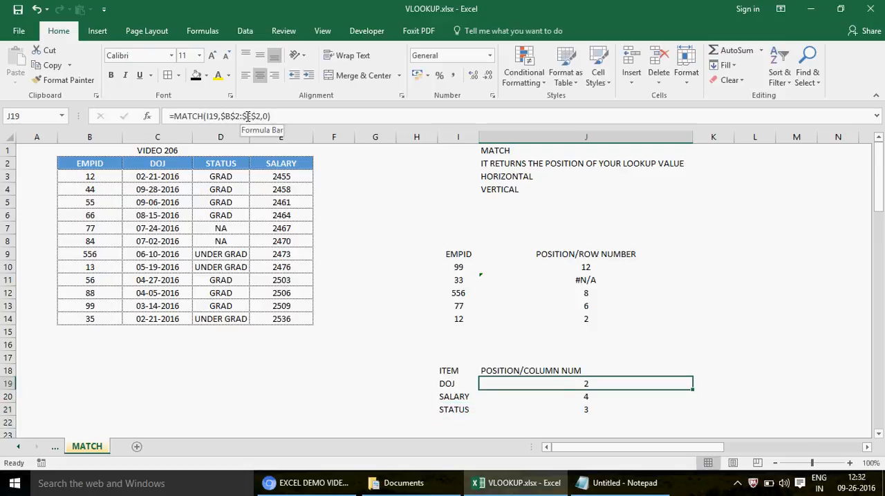
click(95, 163)
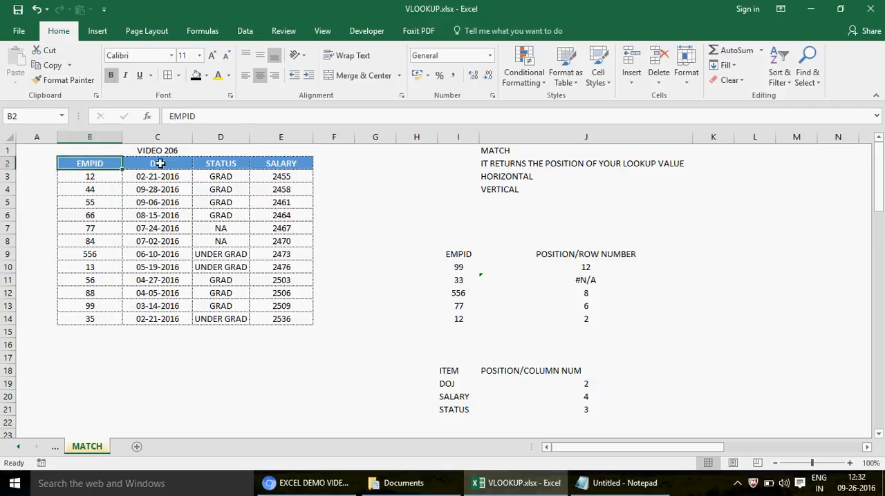
drag(159, 163, 289, 170)
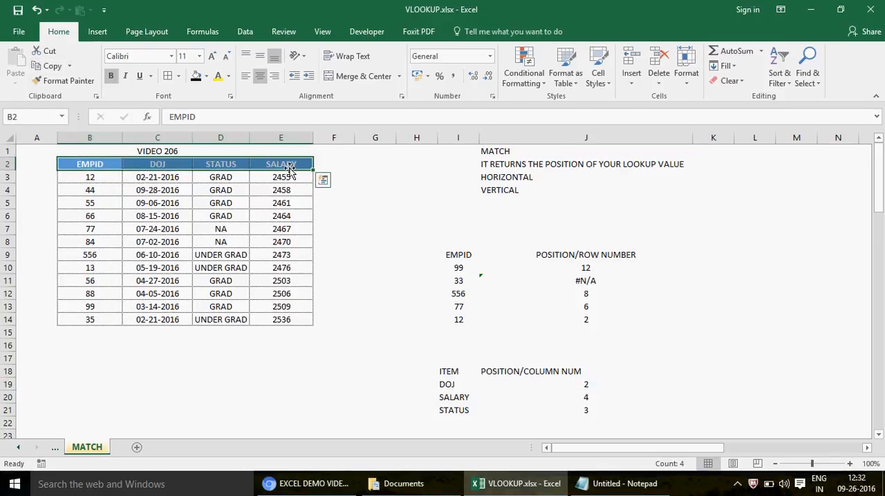
click(537, 384)
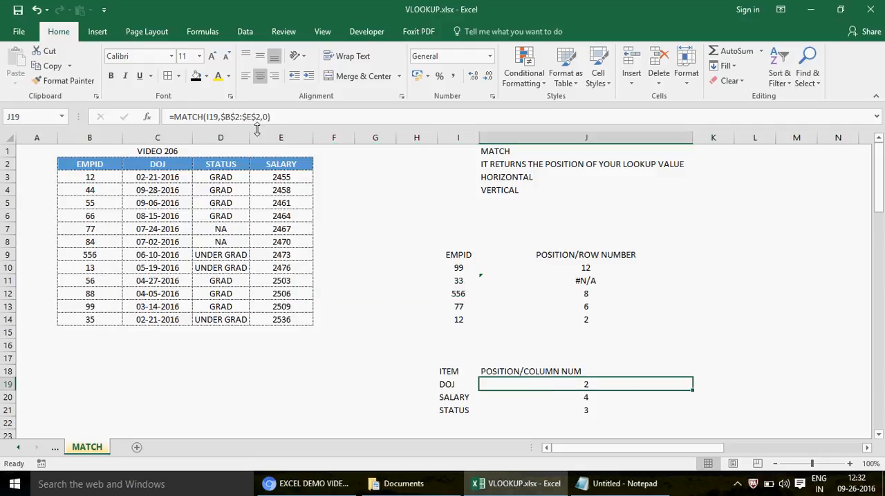
- Try extending the lookup array in J19's MATCH formula to $B$2:$E$4, and undo the change
click(262, 116)
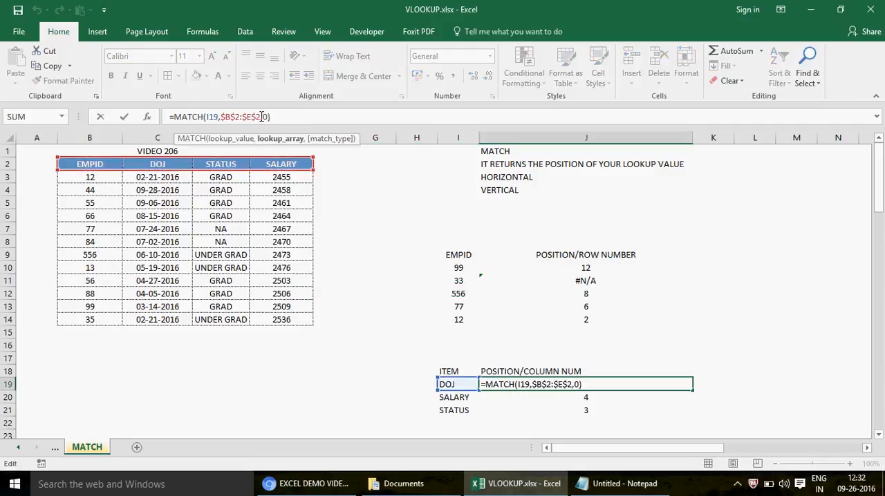
key(BackSpace)
text(4)
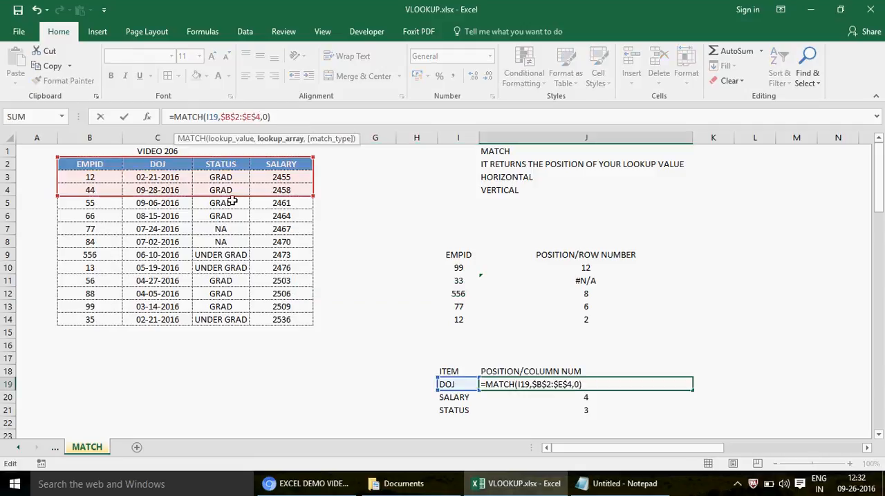
key(Return)
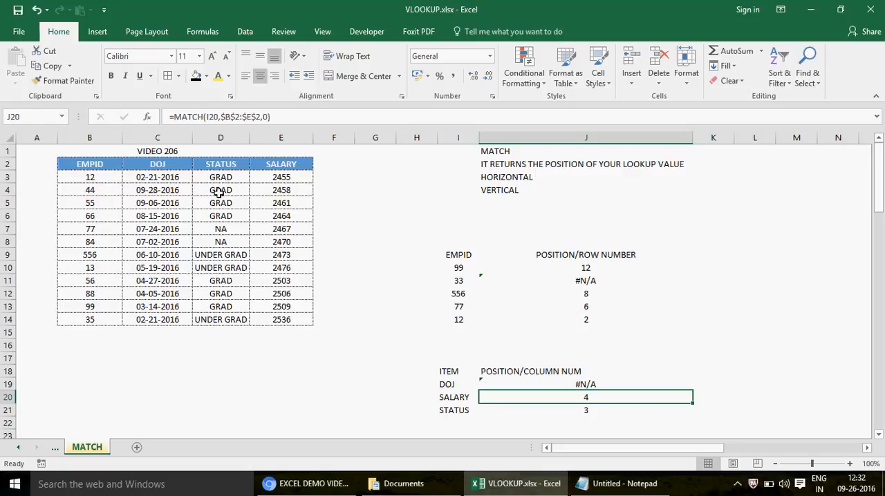
key(ctrl+z)
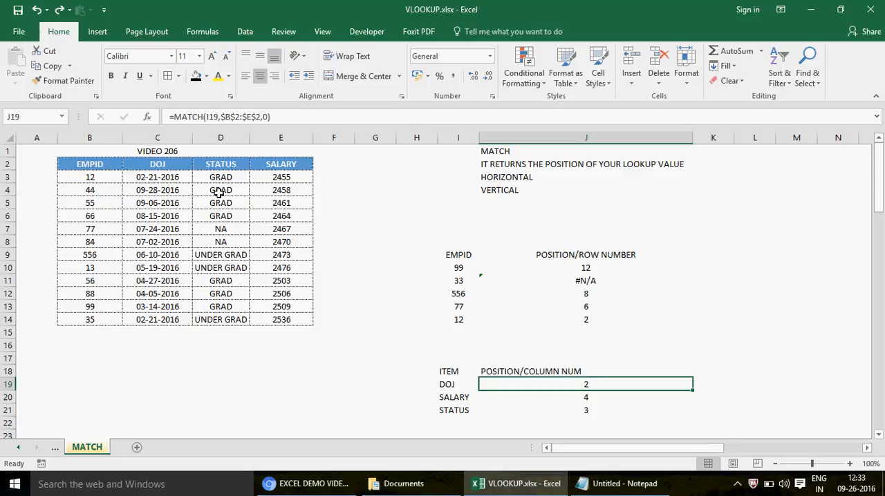
- Review J19's lookup value and the header range, and change the DOJ table header in C2 to DOOJ
key(Left)
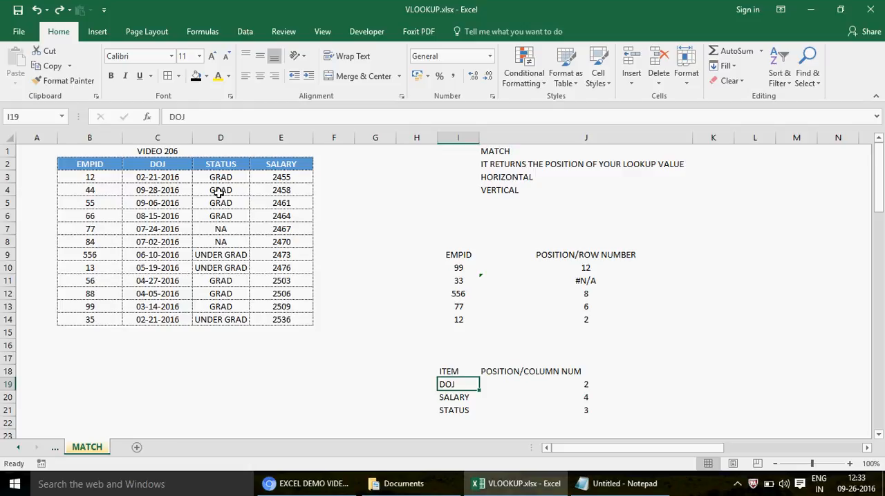
click(527, 384)
click(451, 385)
click(101, 164)
drag(101, 163, 280, 164)
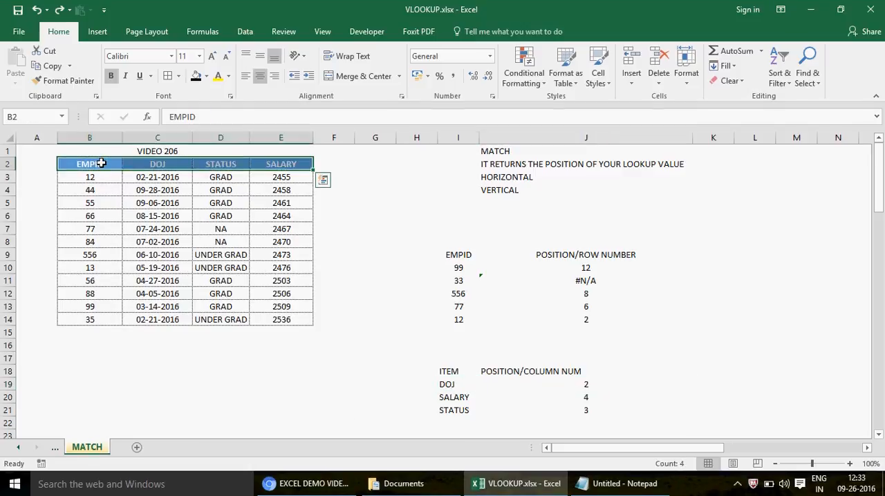
click(179, 164)
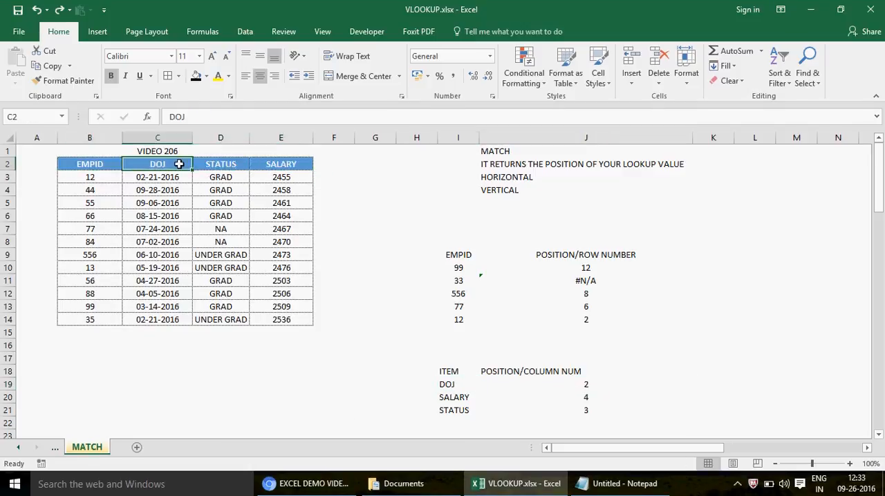
click(183, 116)
text(O)
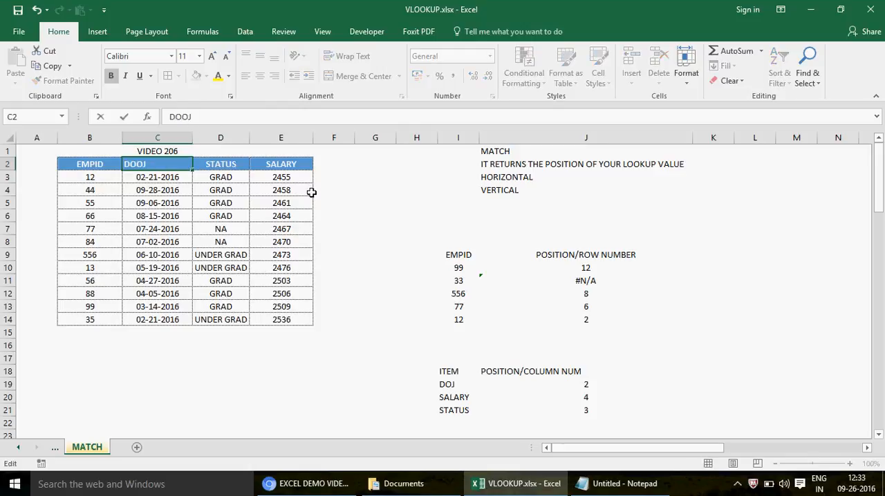
key(Return)
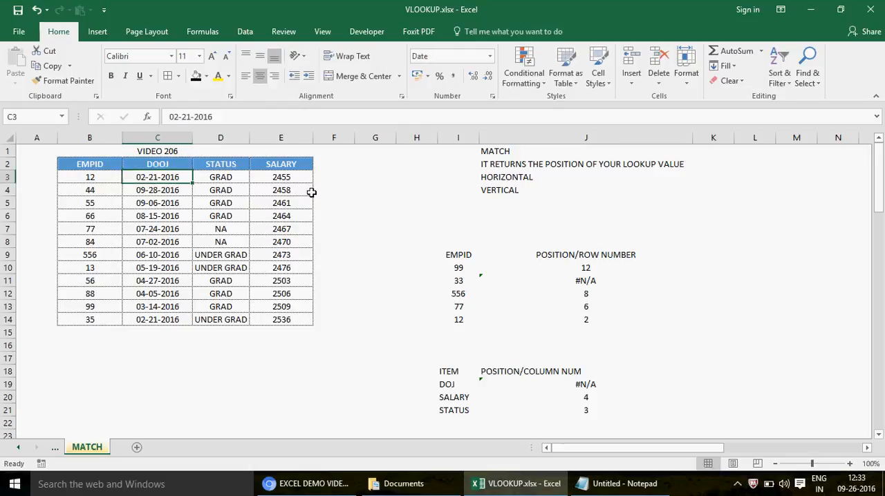
- Compare I19 with the misspelled table header, retype C2 as DOJ with trailing spaces, and recheck the result in J19
click(565, 384)
click(449, 386)
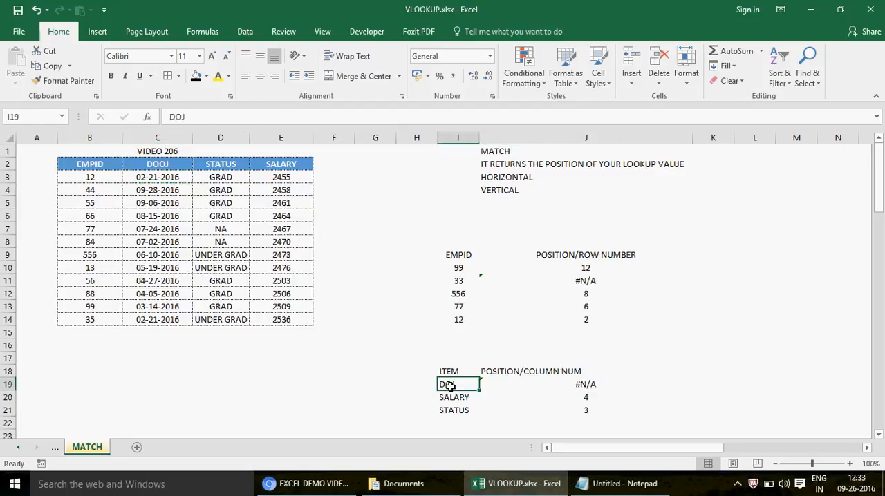
click(160, 163)
drag(88, 162, 295, 165)
click(167, 164)
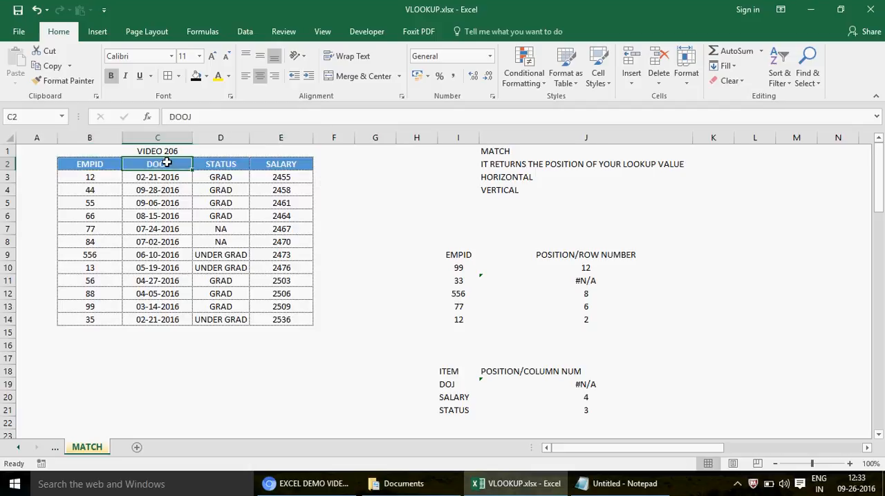
text(DOJ)
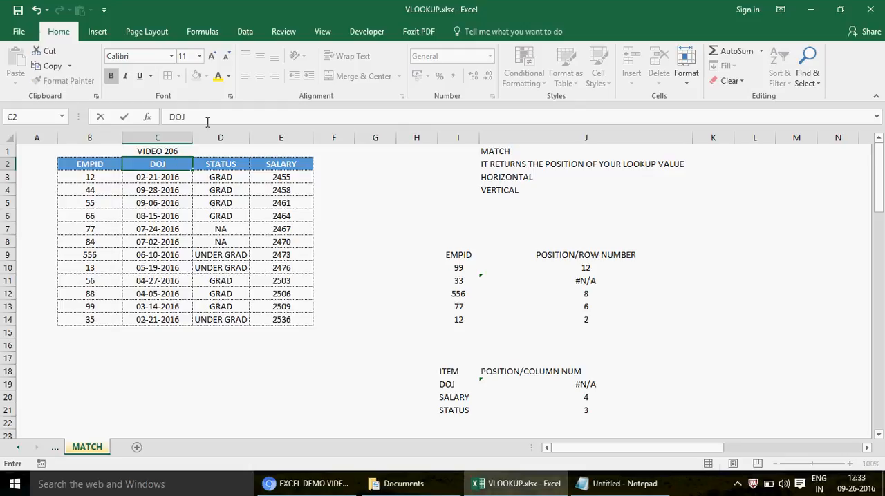
key(Return)
click(574, 387)
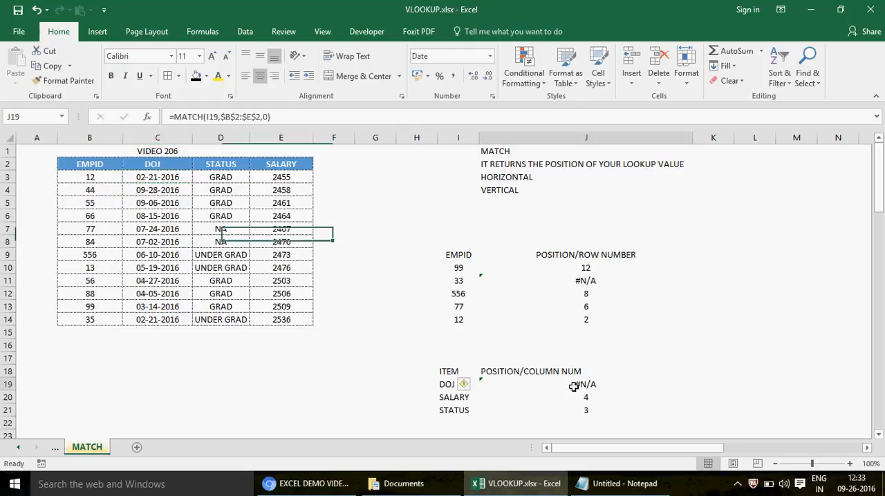
- Enter the comparison formula =I19=C2 in E19 to test whether the lookup item equals the table header
click(308, 382)
text(=)
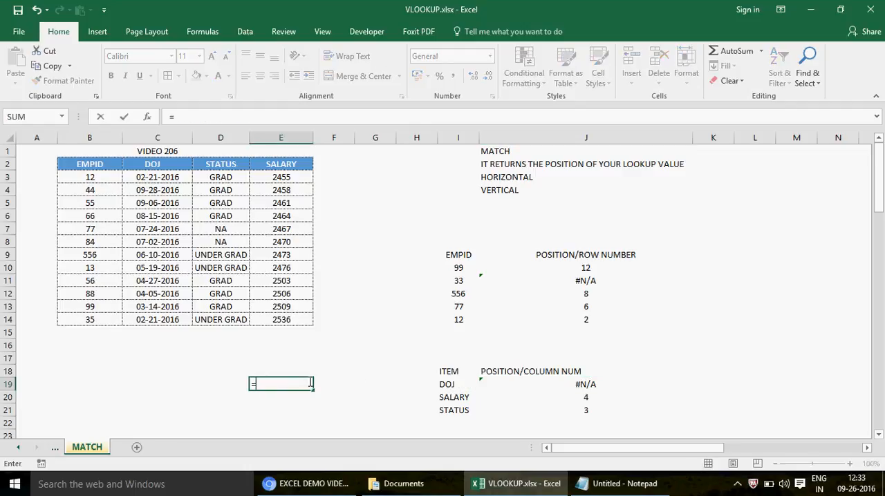
click(455, 385)
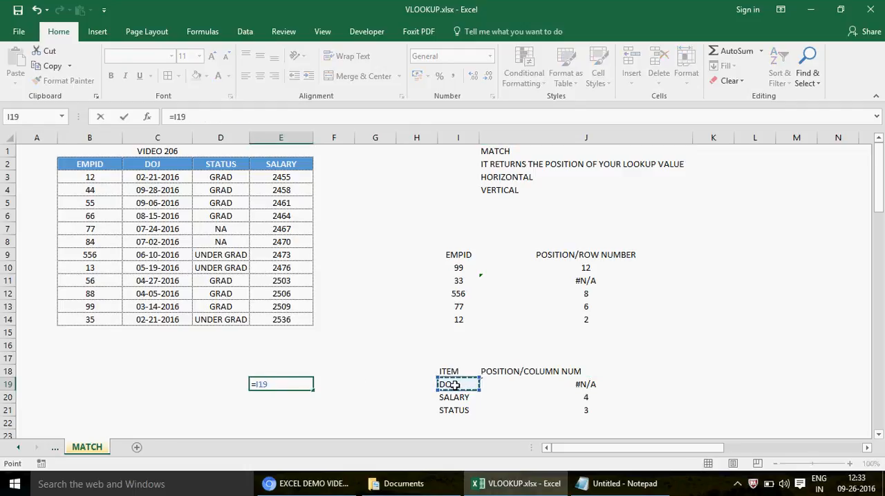
text(=)
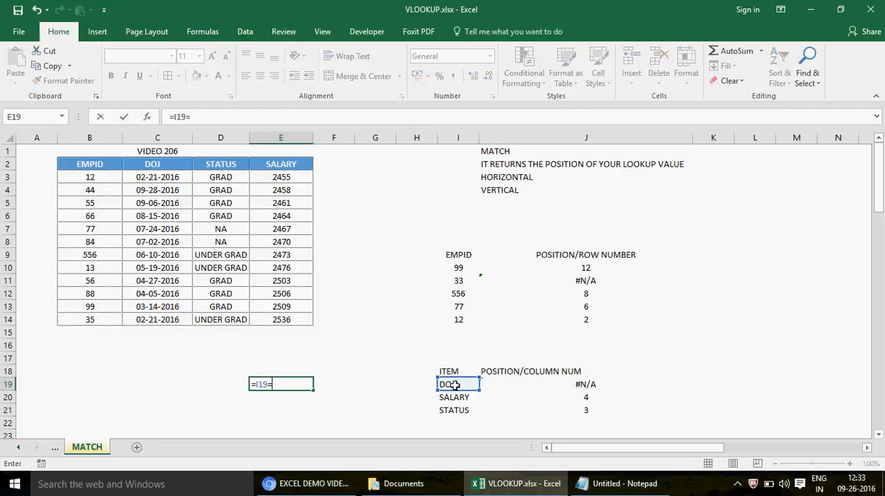
click(157, 164)
key(Return)
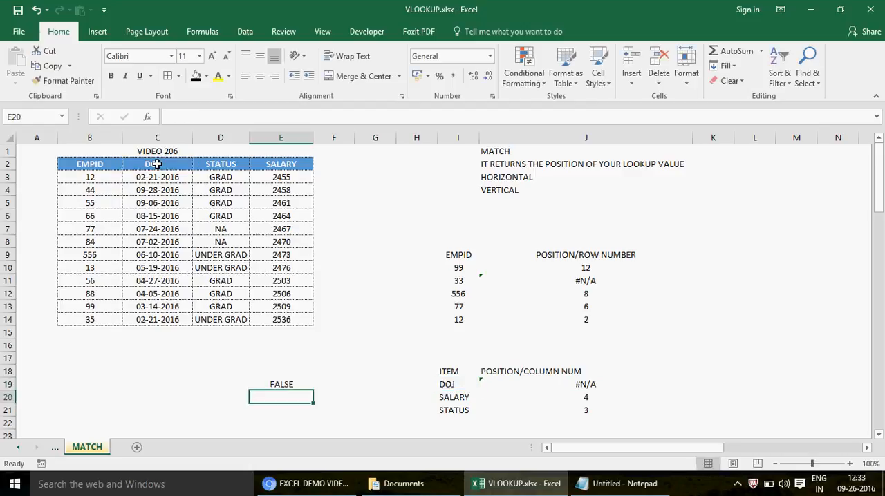
- Inspect the header text in C2 and remove the trailing spaces after DOJ
click(166, 165)
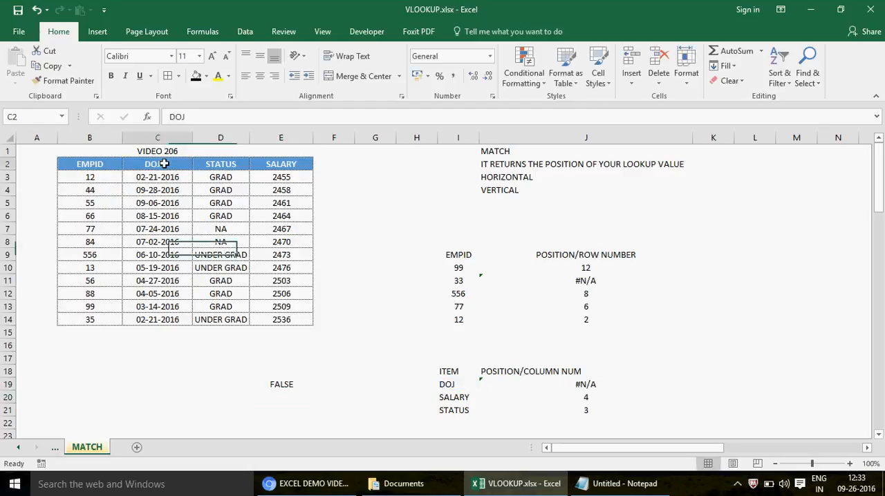
click(204, 117)
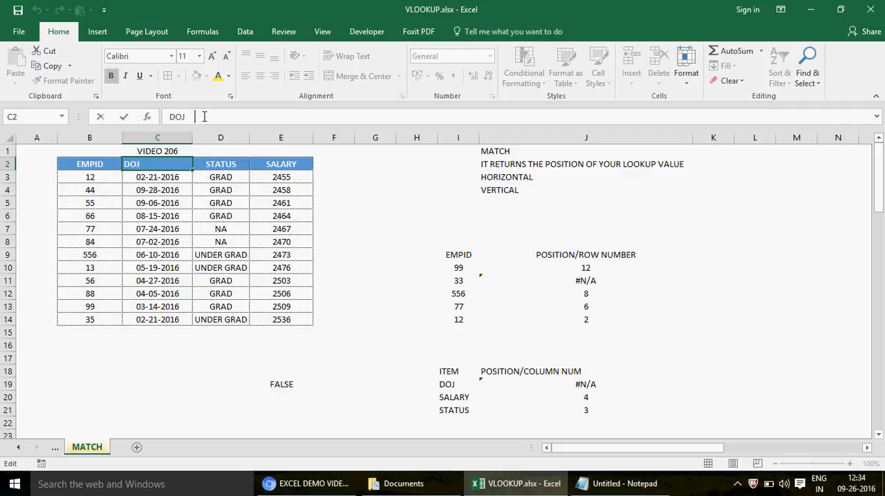
click(169, 164)
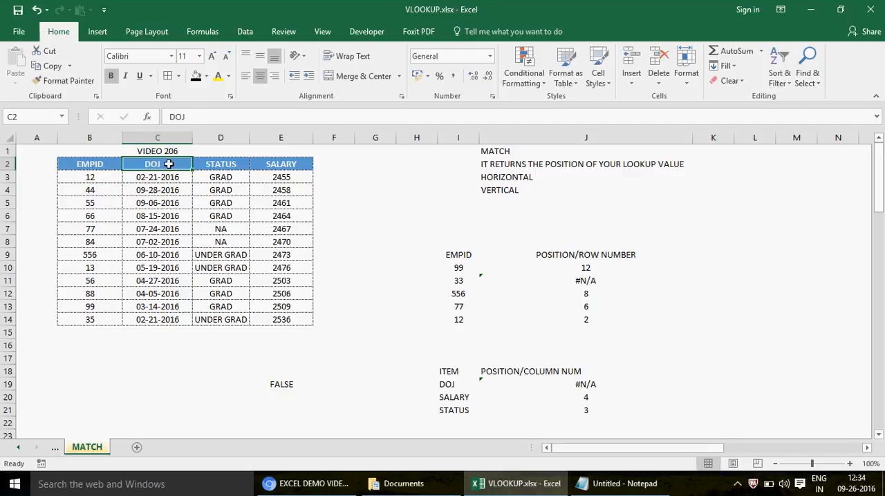
click(203, 121)
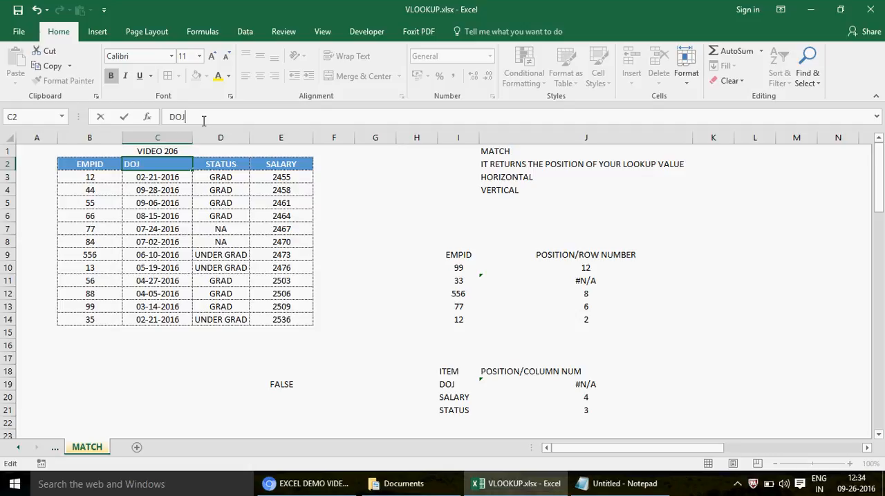
key(Return)
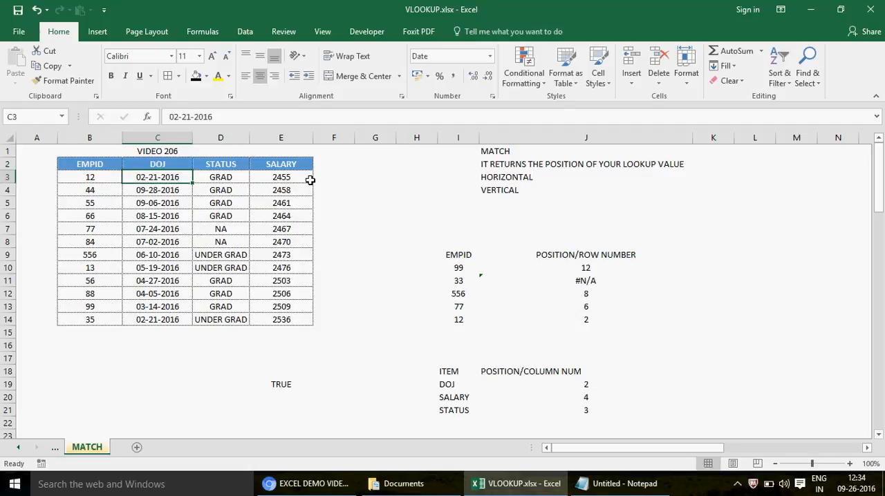
- Recheck the DOJ result in J19 and enter the note IT CONTAINS EITHER ONE COLUMN OR ONE ROW in J5
click(576, 382)
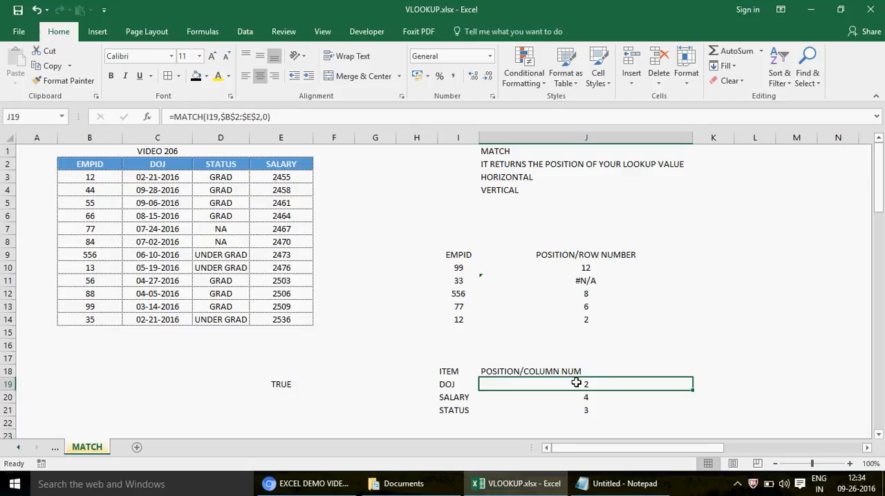
click(490, 200)
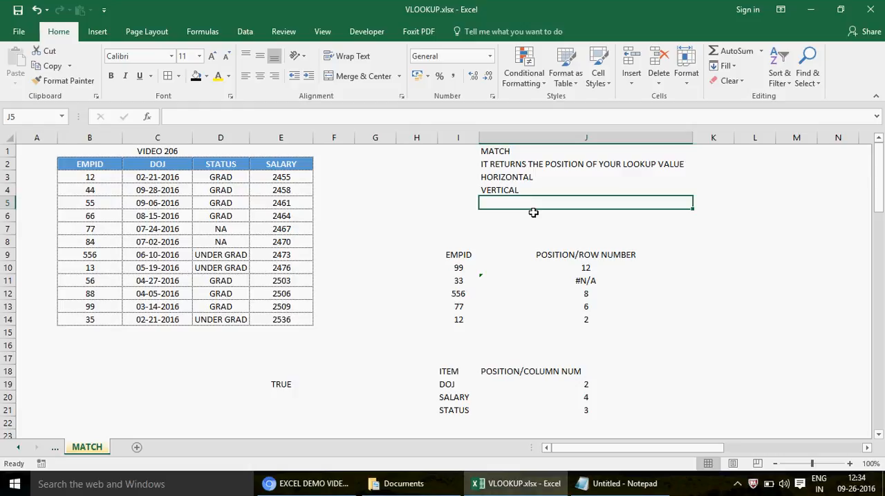
text(IT CONTAI)
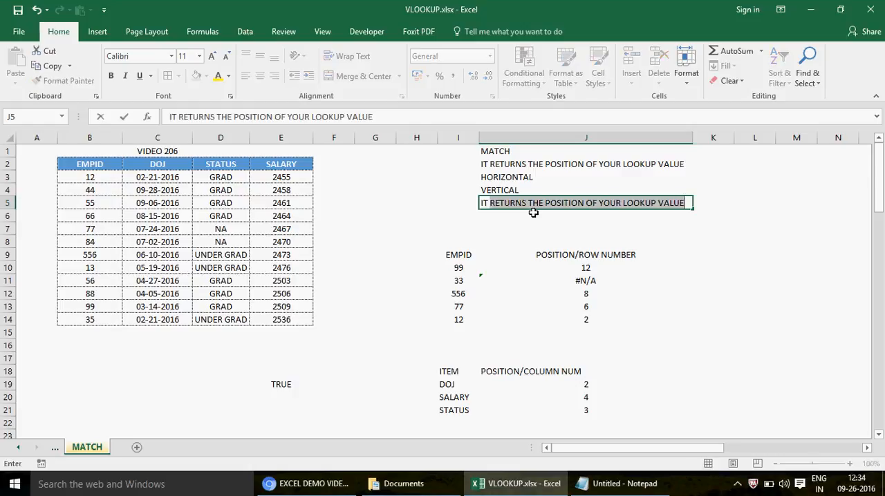
text(NS ON)
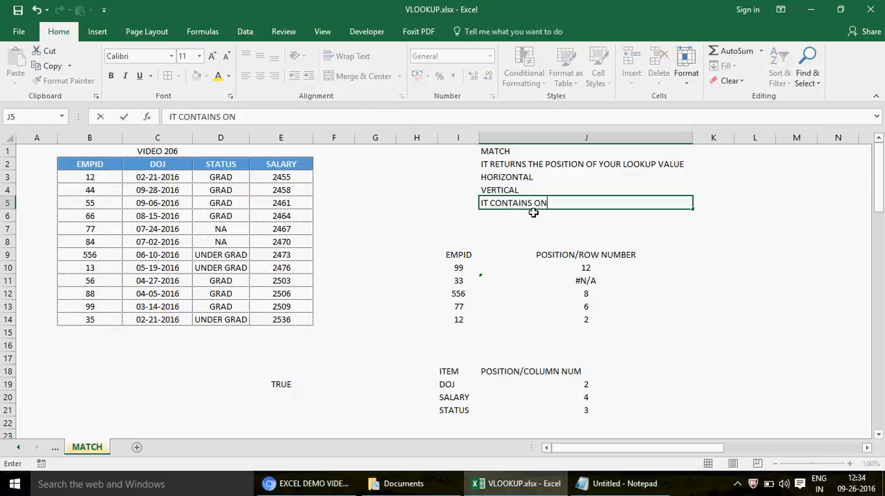
key(BackSpace)
key(BackSpace)
text(ETH)
key(BackSpace)
key(BackSpace)
text(ITHER ONE C)
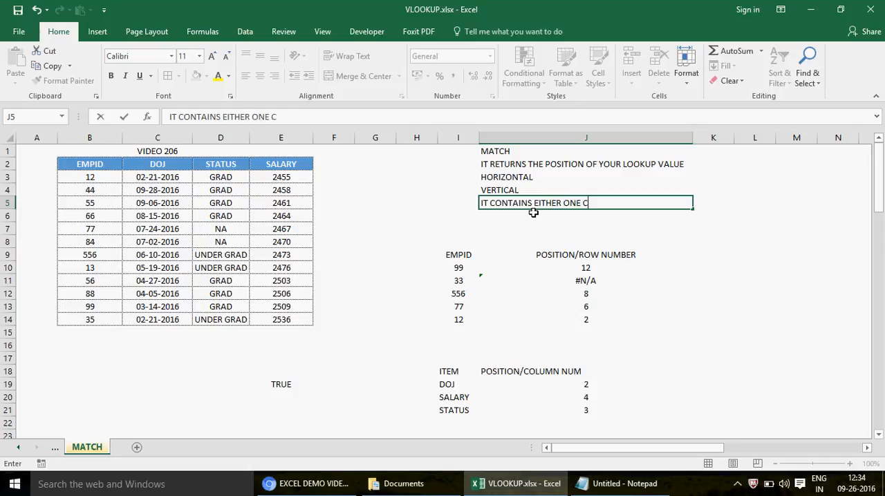
text(OLUMN OR ONE ROW)
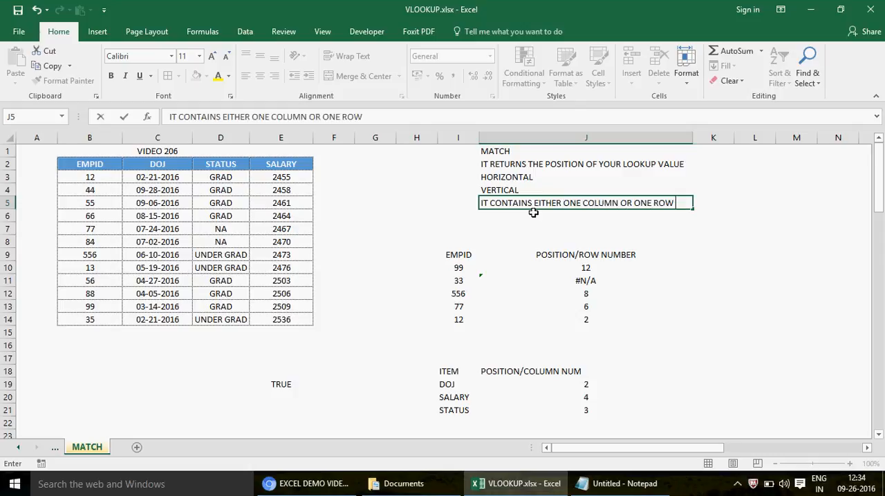
key(Return)
- Enter the note THERE SHOULD BE NO SPACE IN THE LOOKUP VALUE AND NO SPELL ERRORS AS WELL in J6
text(THE)
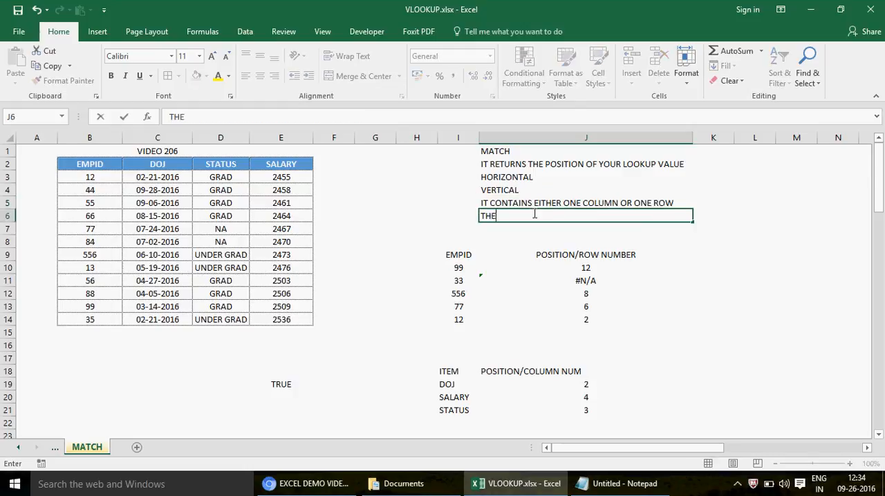
text(RE SHOULD BE NO )
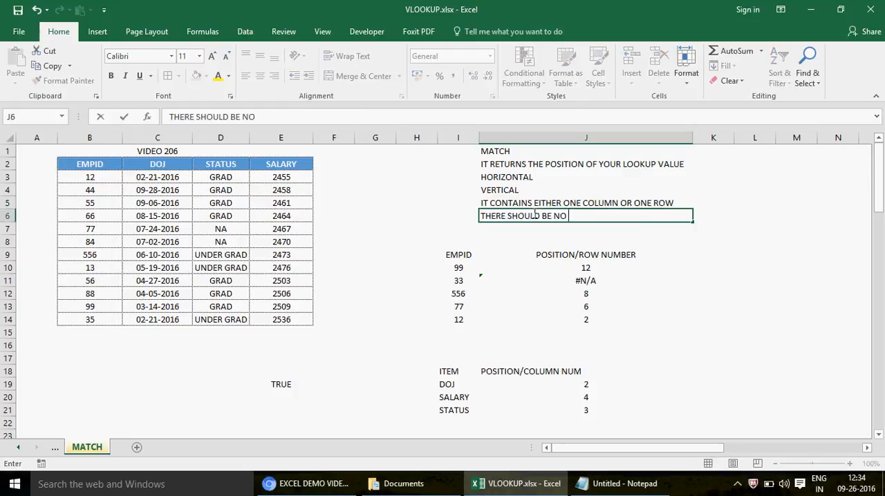
text(SPACE IN THE LO)
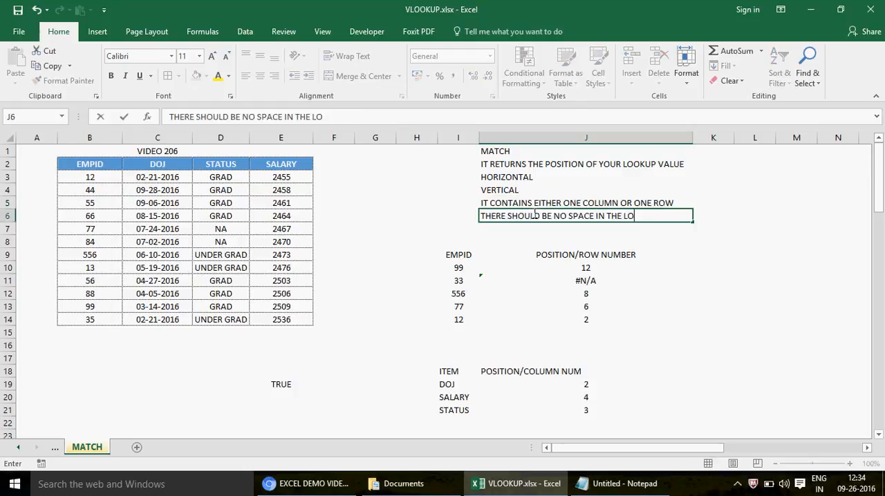
text(OKUP VALUE )
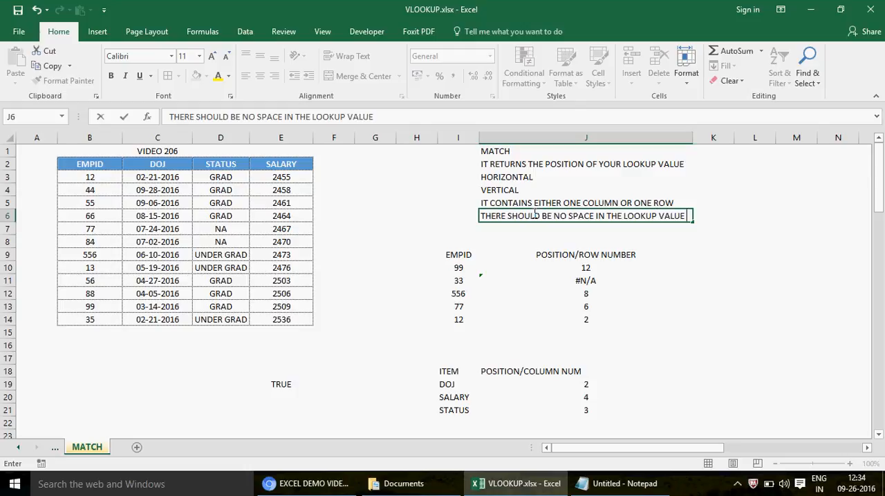
text(AND NO SP)
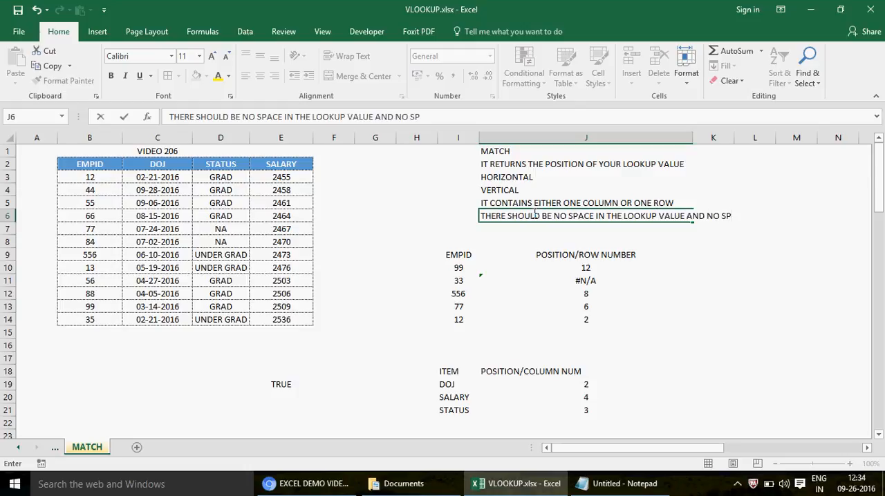
key(BackSpace)
text(PELL ERRORS AS WELL)
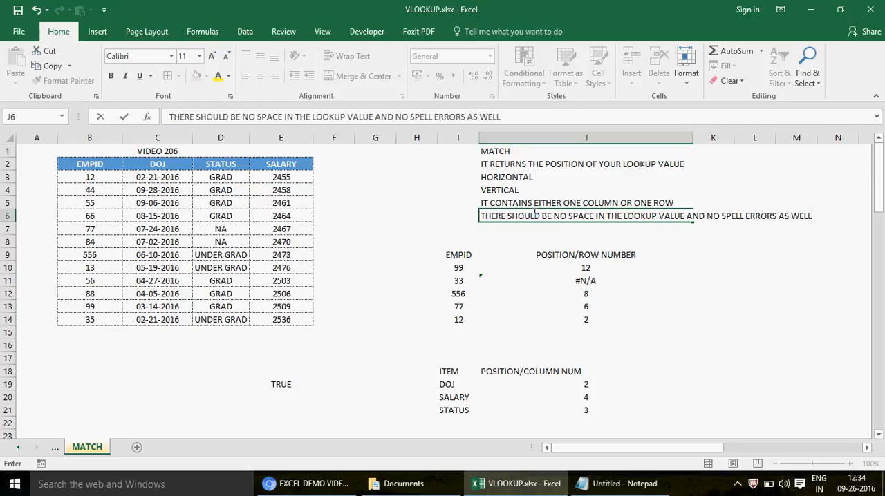
key(Return)
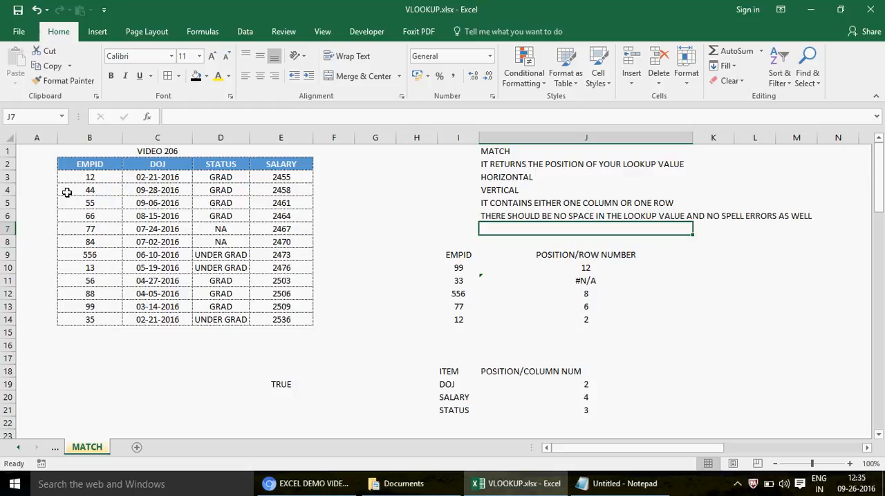
click(5, 149)
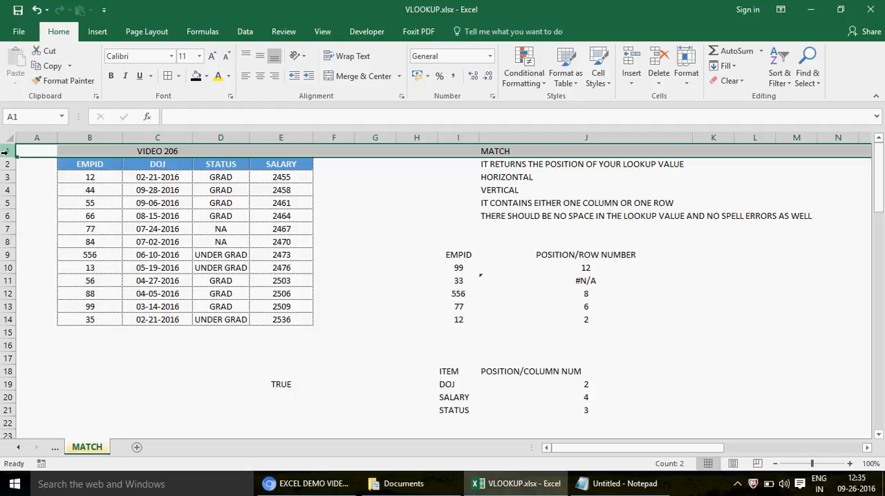
click(109, 178)
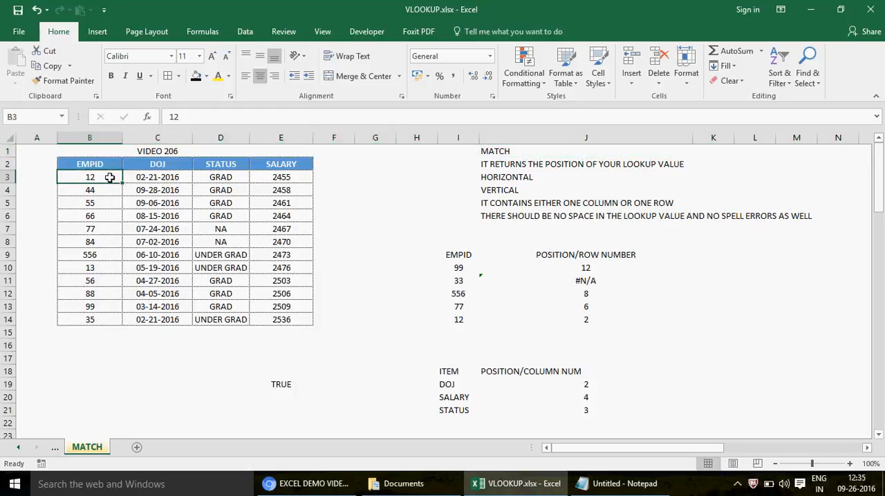